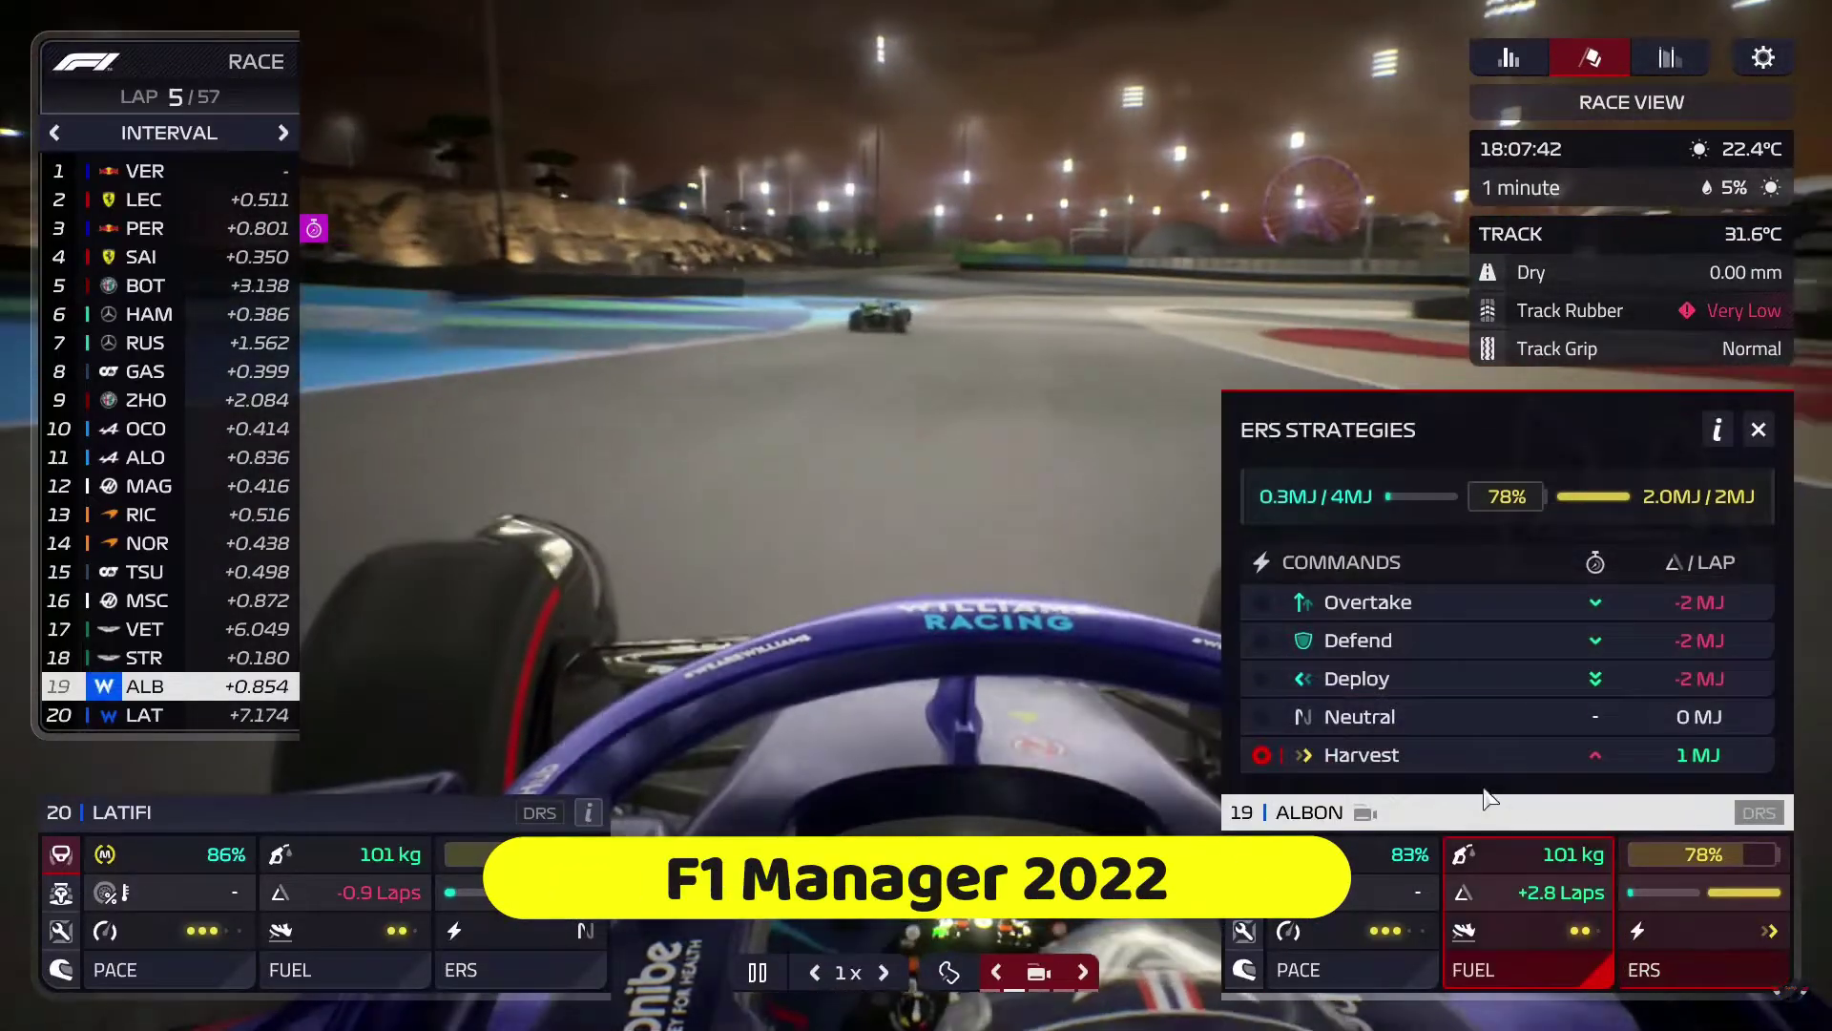
Step: Switch car 19's ERS mode to Neutral in the ERS Strategies panel
left_click(1359, 717)
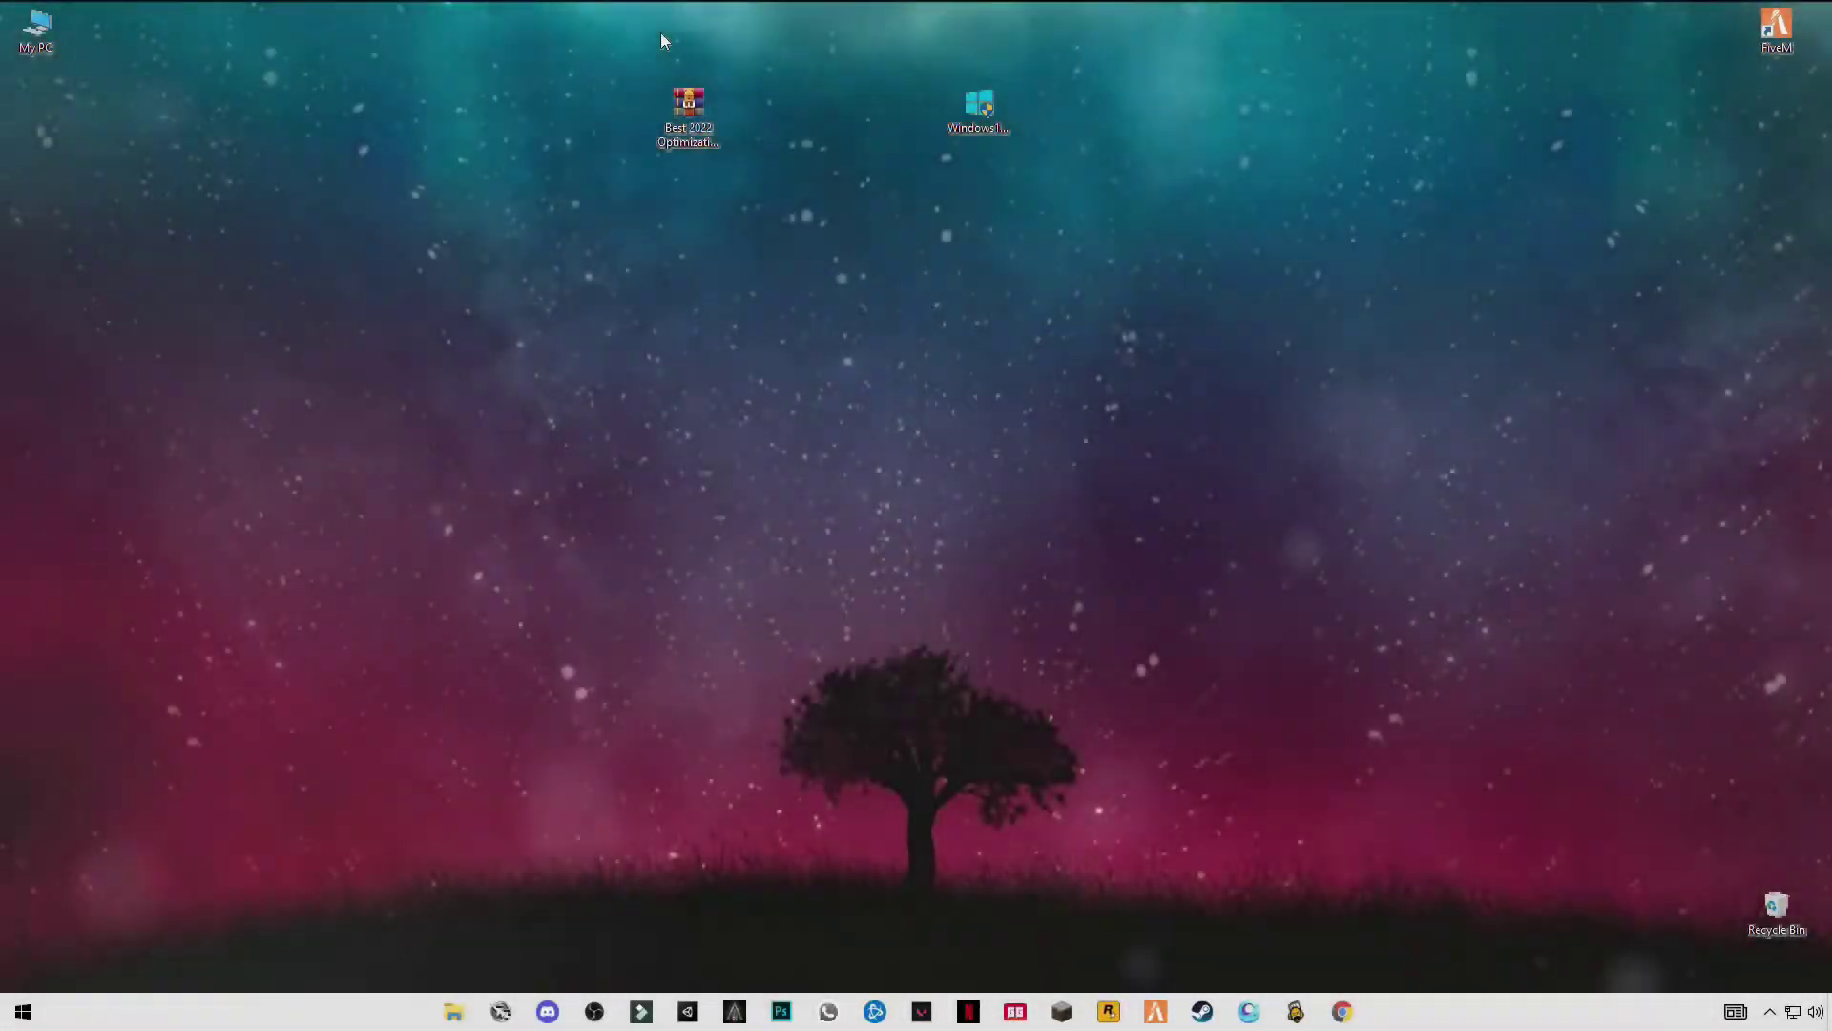
Step: Extract the Best 2022 Optimization Pack archive onto the desktop and select the new folder
left_click_drag(657, 58, 650, 155)
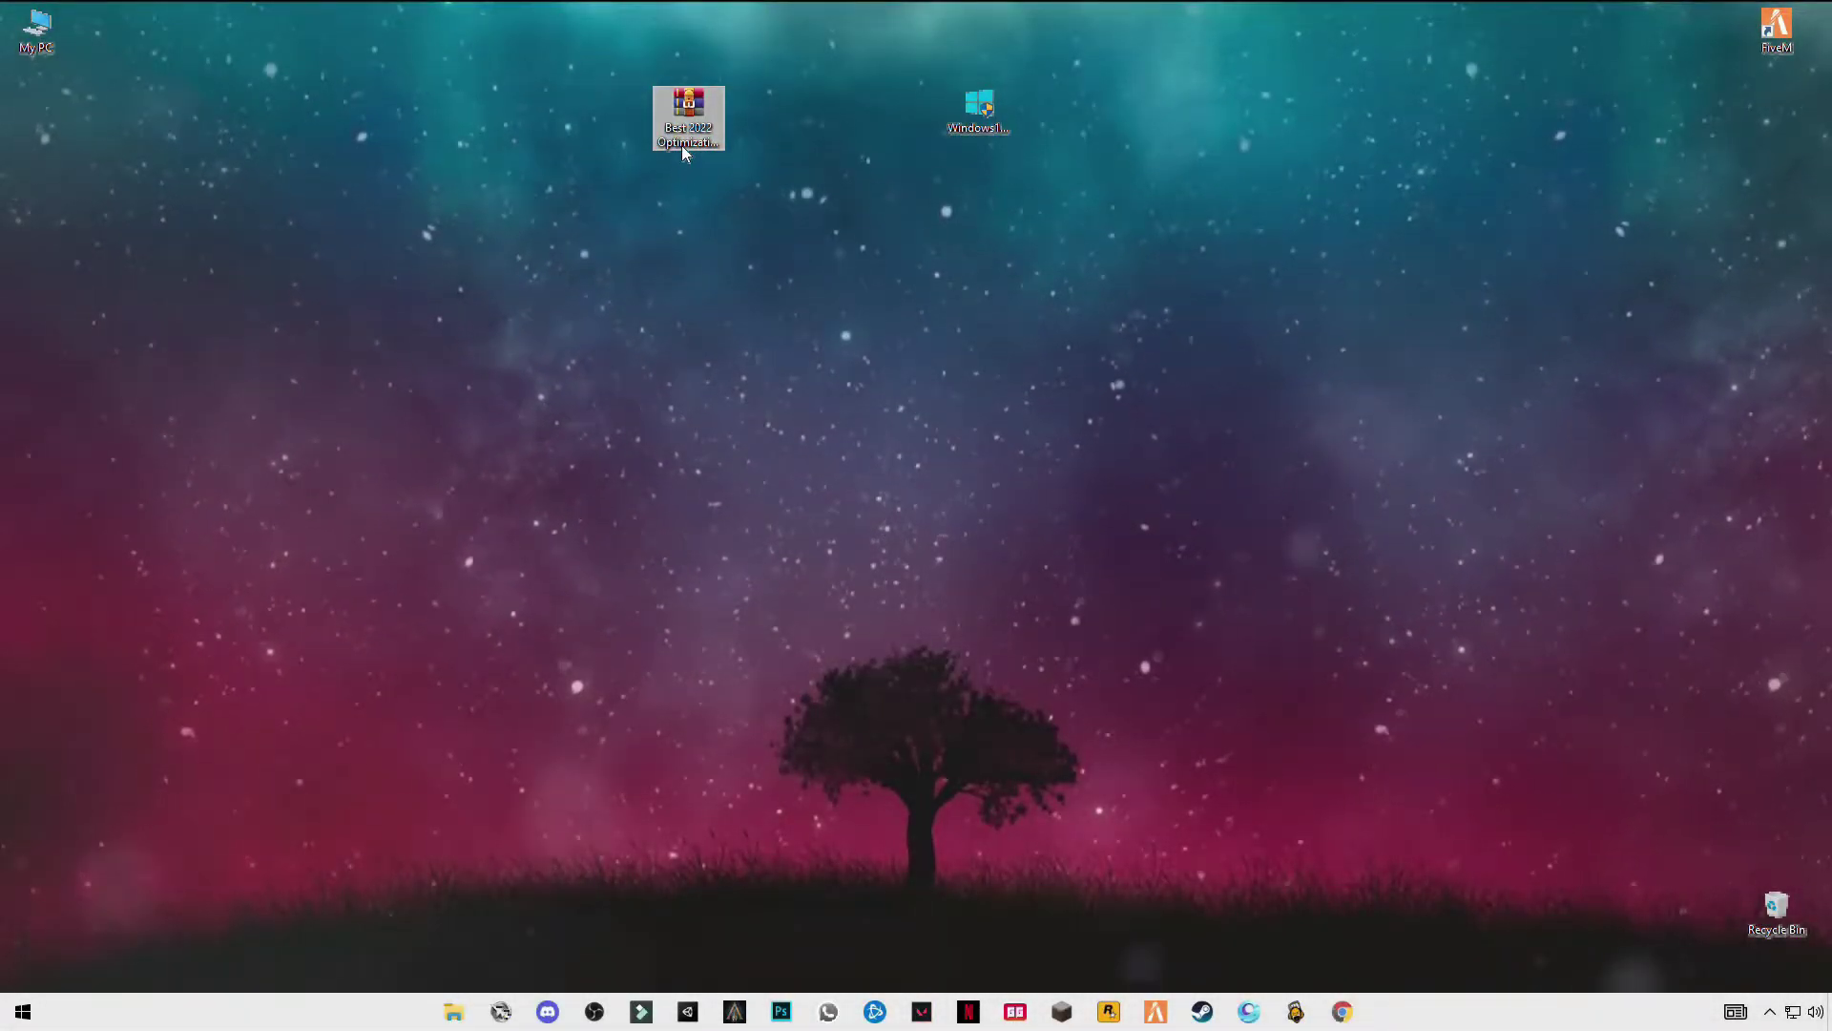
right_click(679, 133)
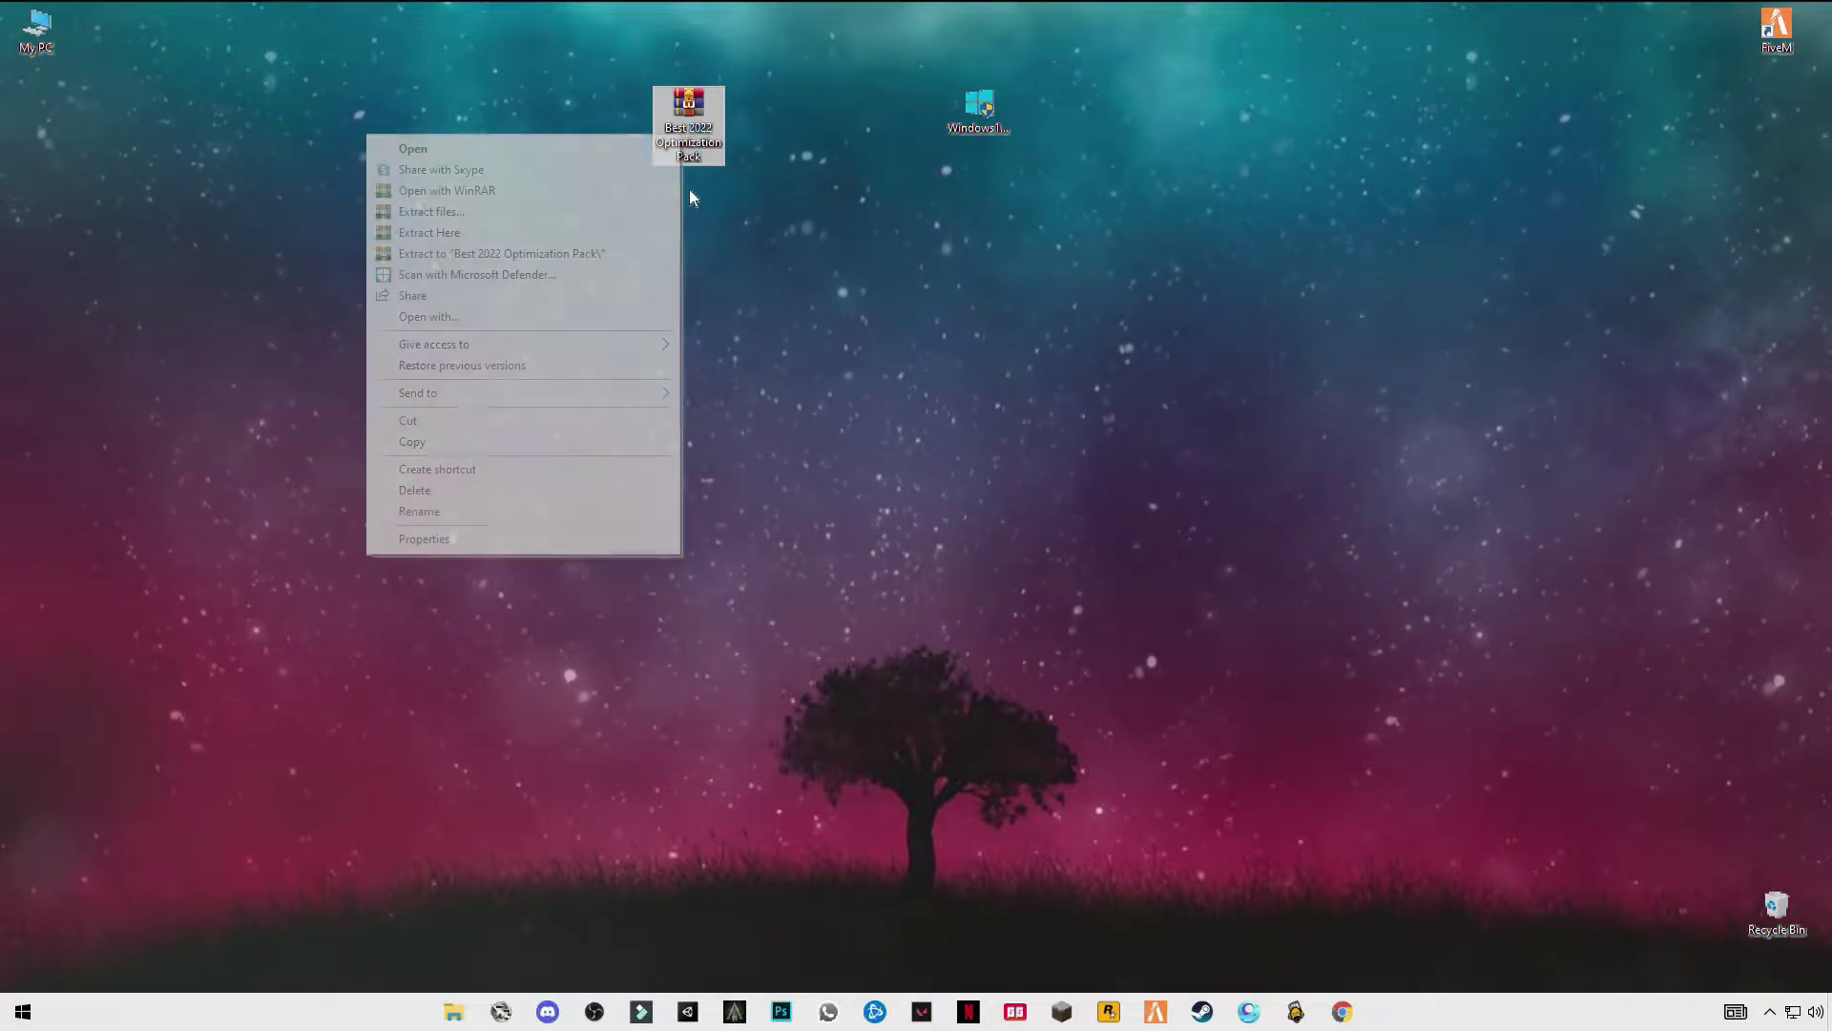
left_click(454, 236)
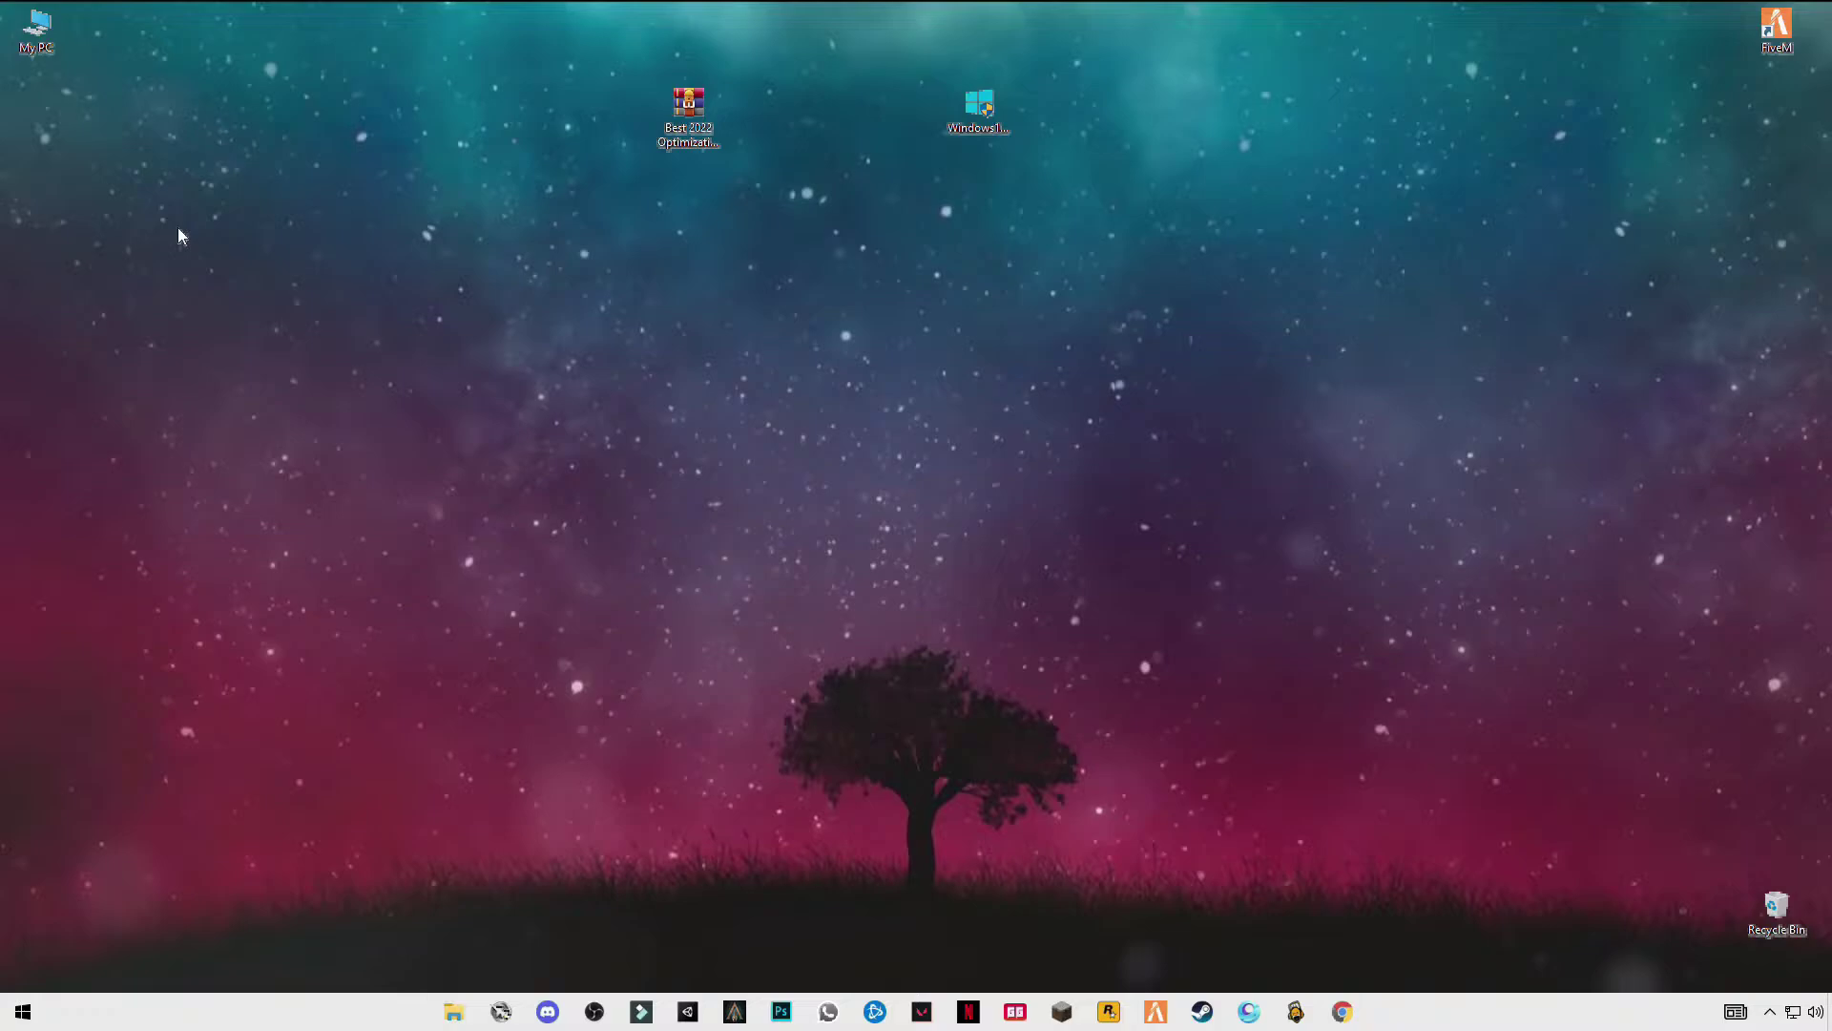
left_click(42, 125)
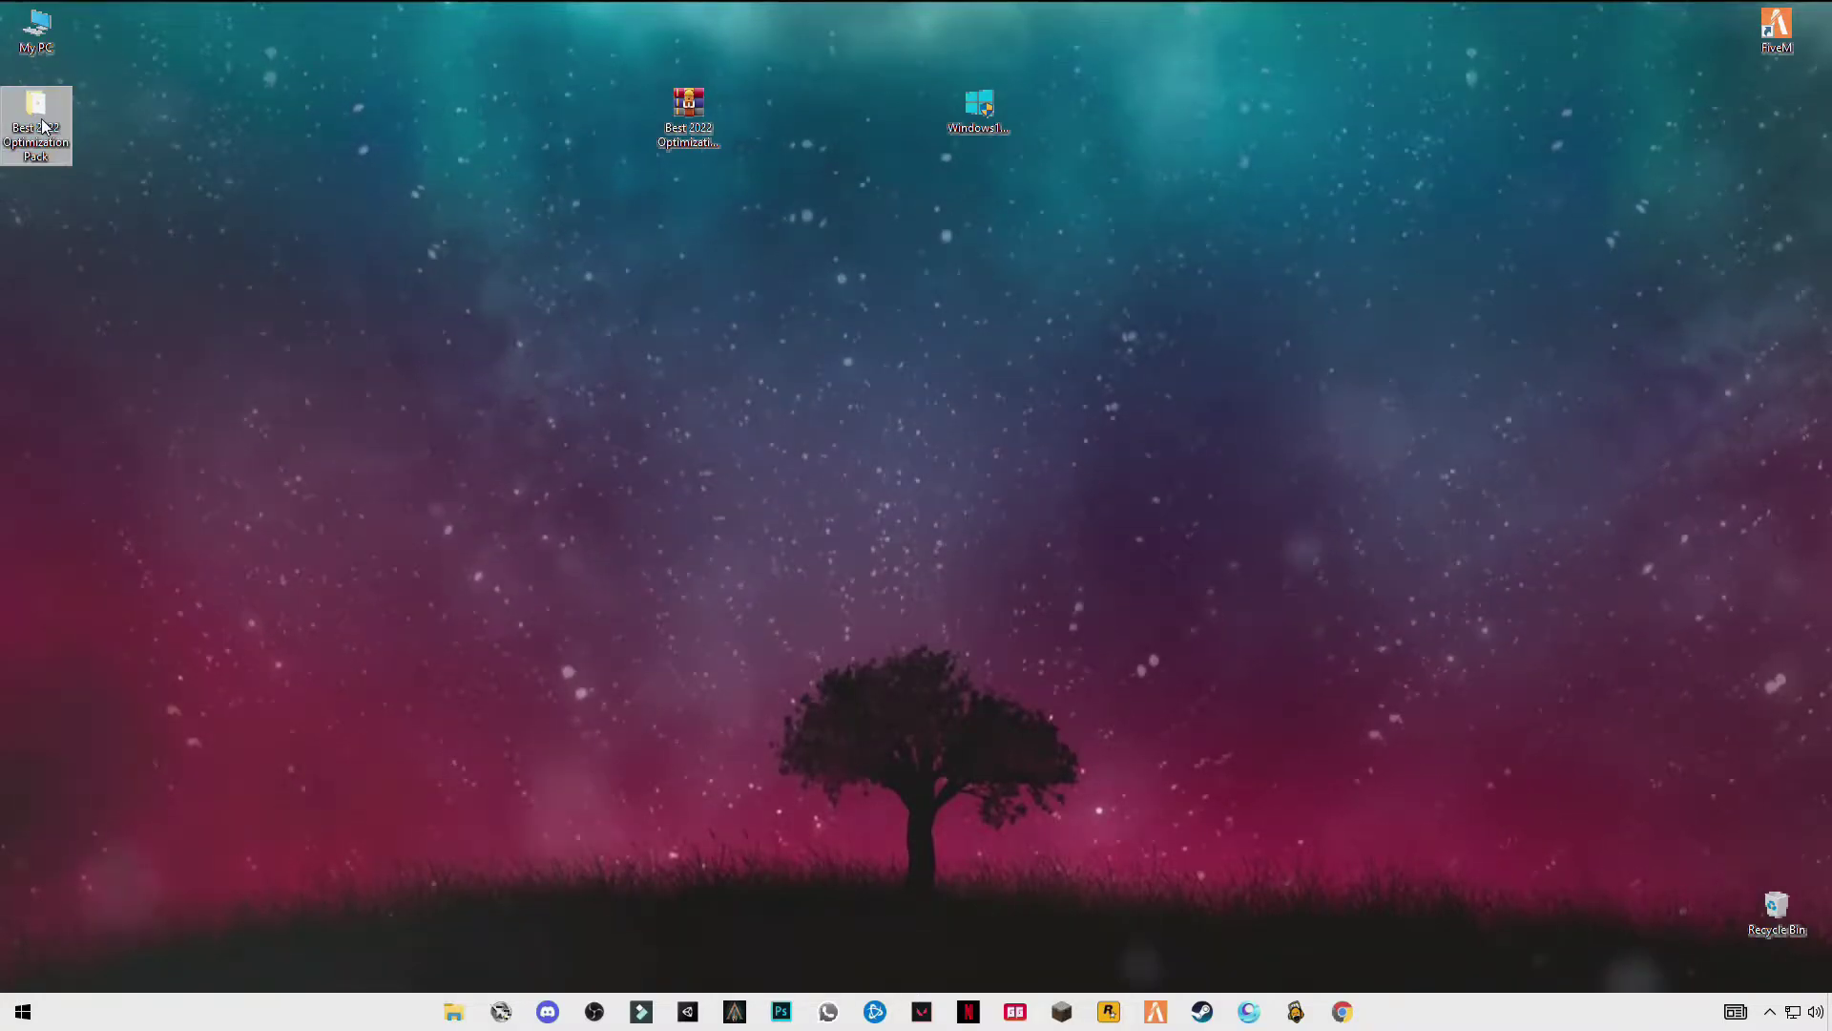
Step: Merge the CPU boost file from Rigistry Optimization > CPU Speed Boost into the registry, accepting all confirmations
double_click(42, 125)
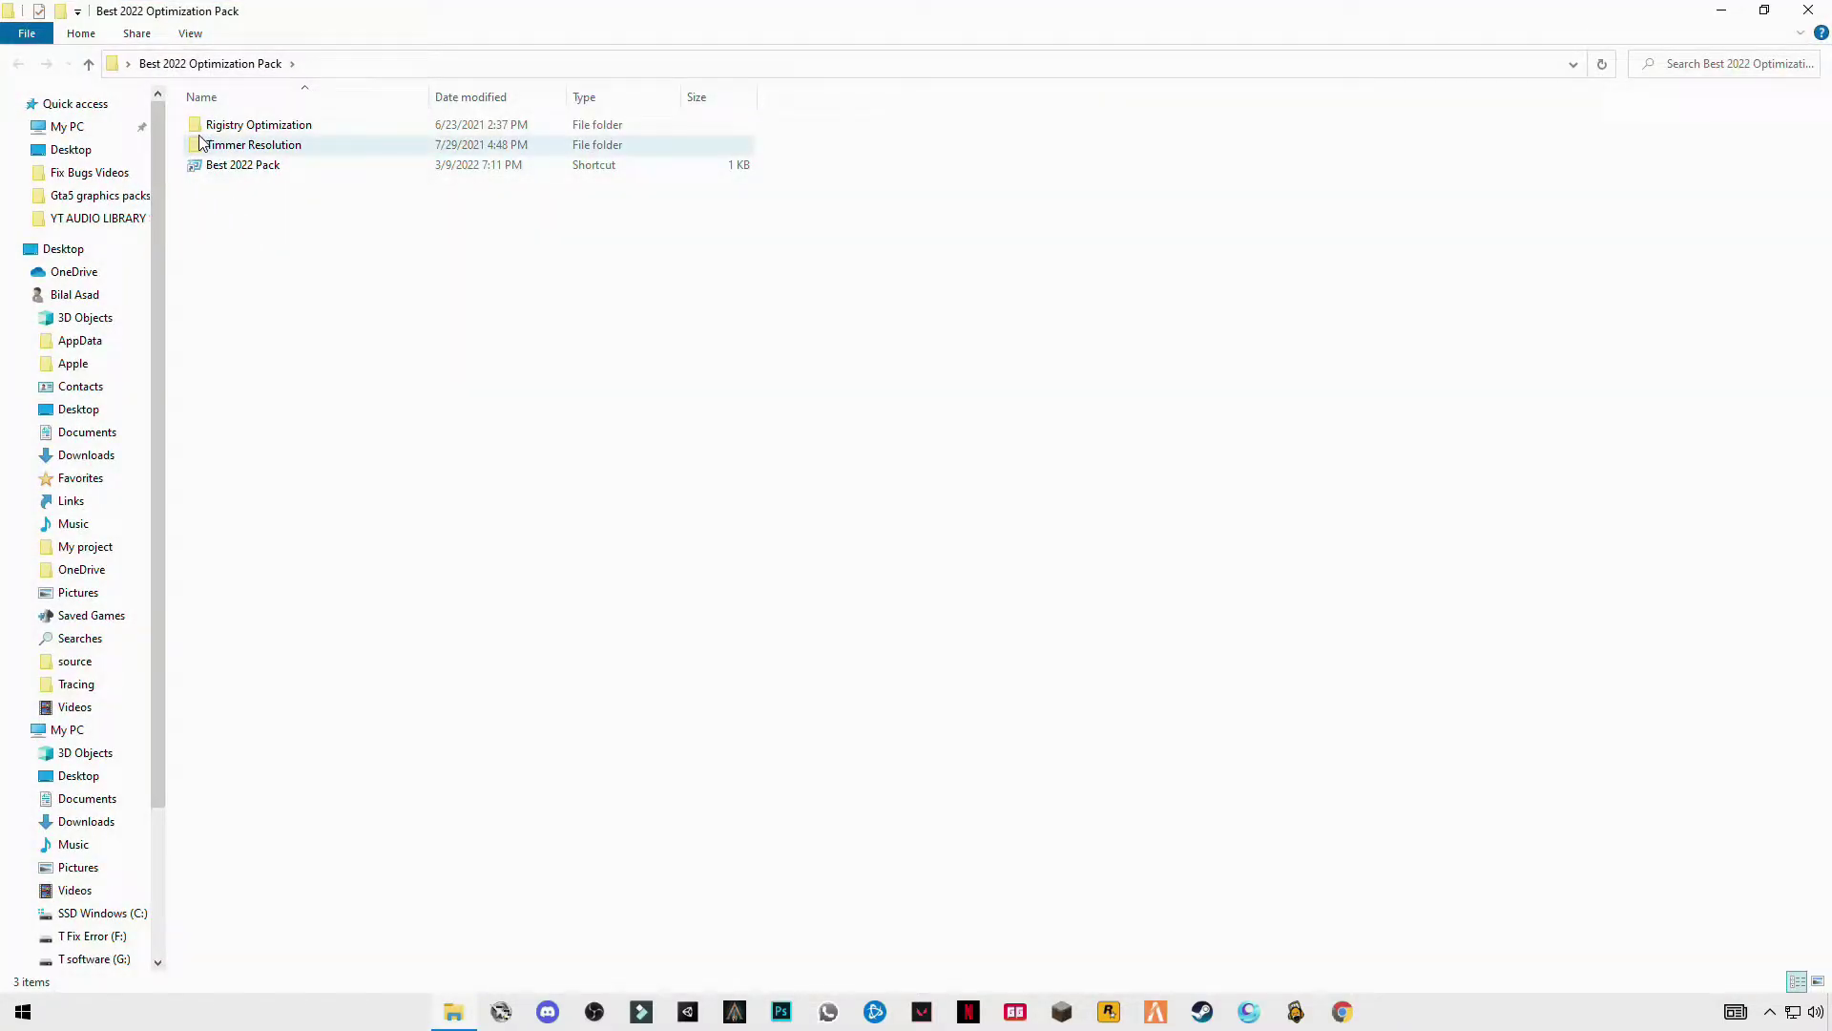
double_click(254, 132)
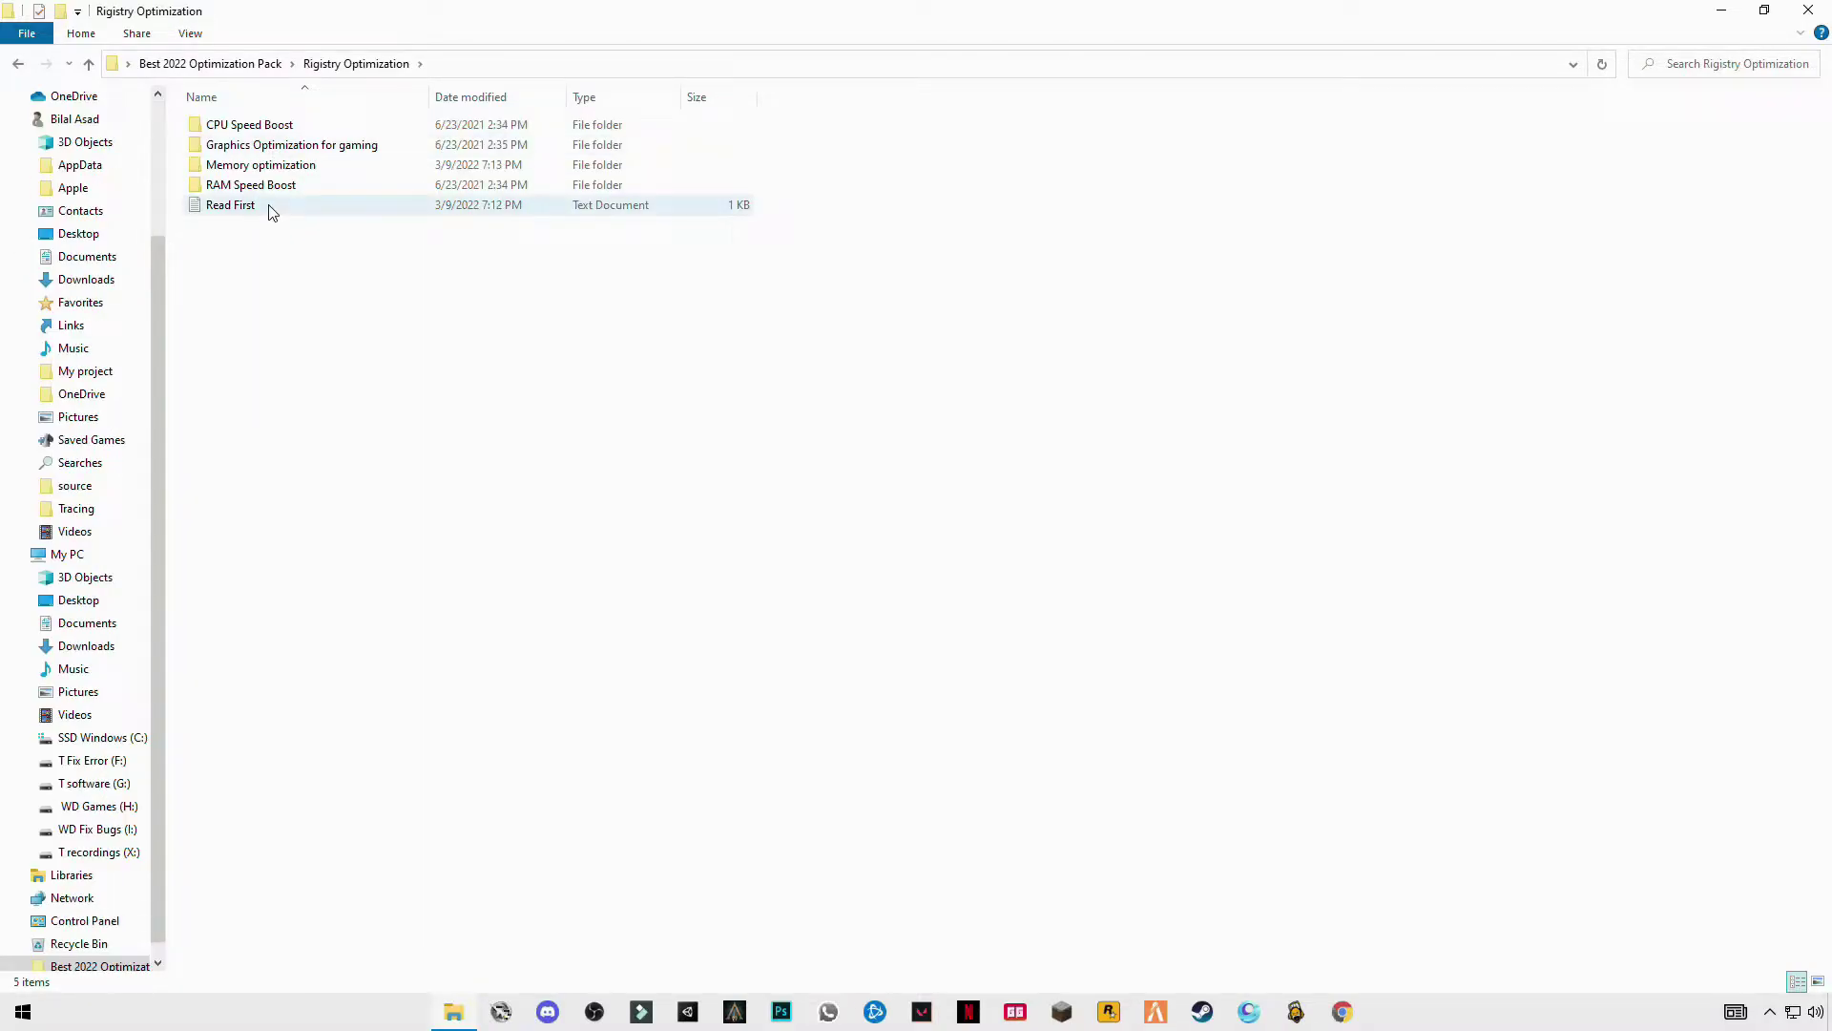
double_click(241, 133)
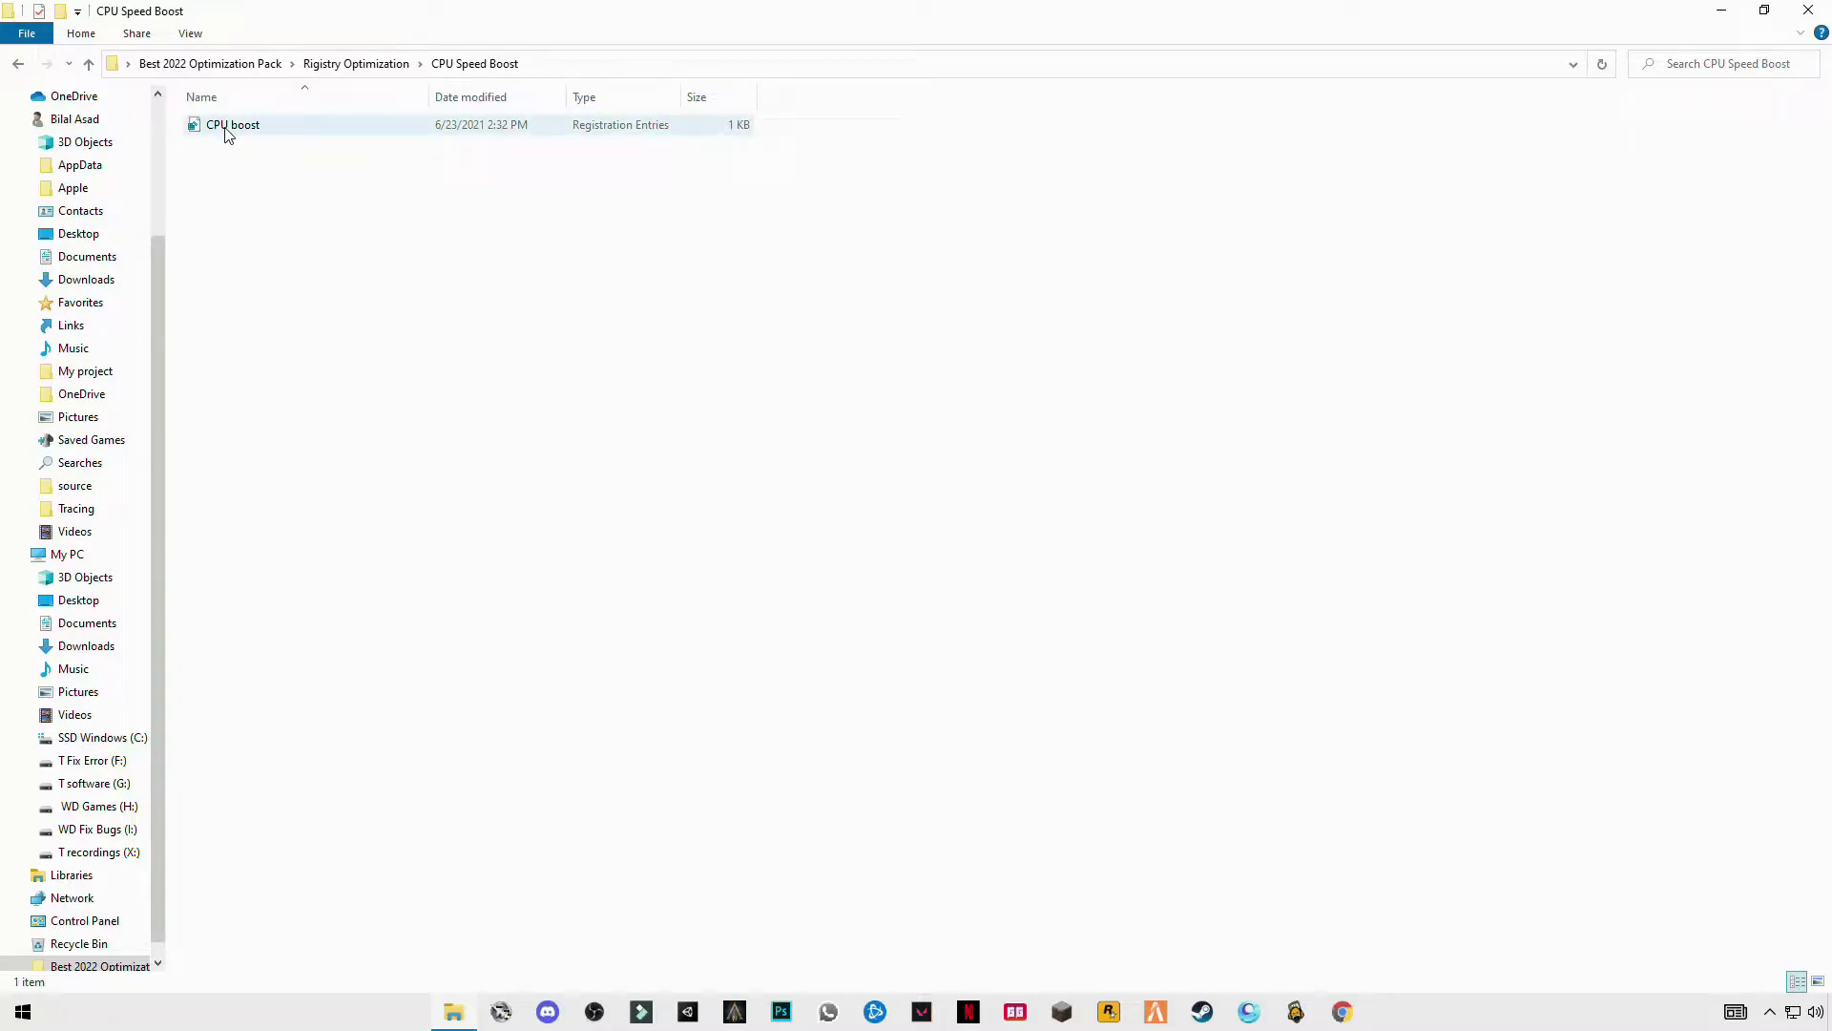
double_click(228, 134)
left_click(830, 626)
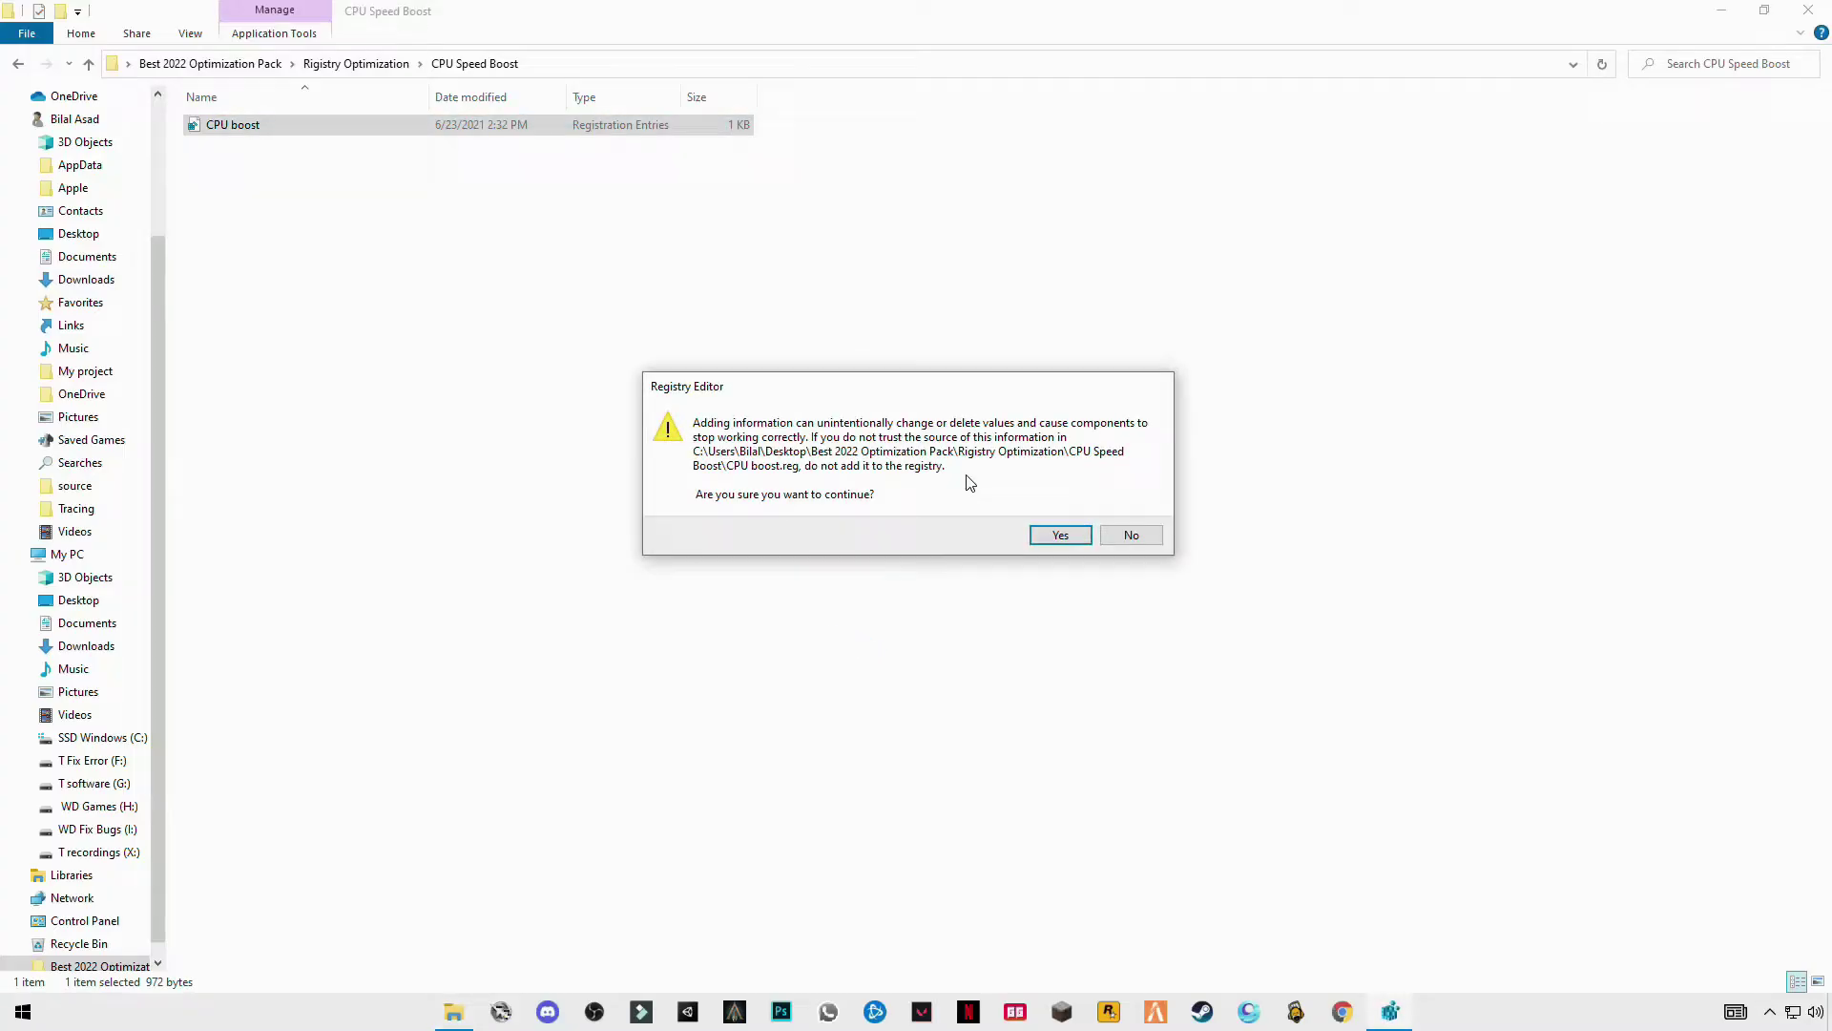
left_click(1060, 535)
left_click(1114, 515)
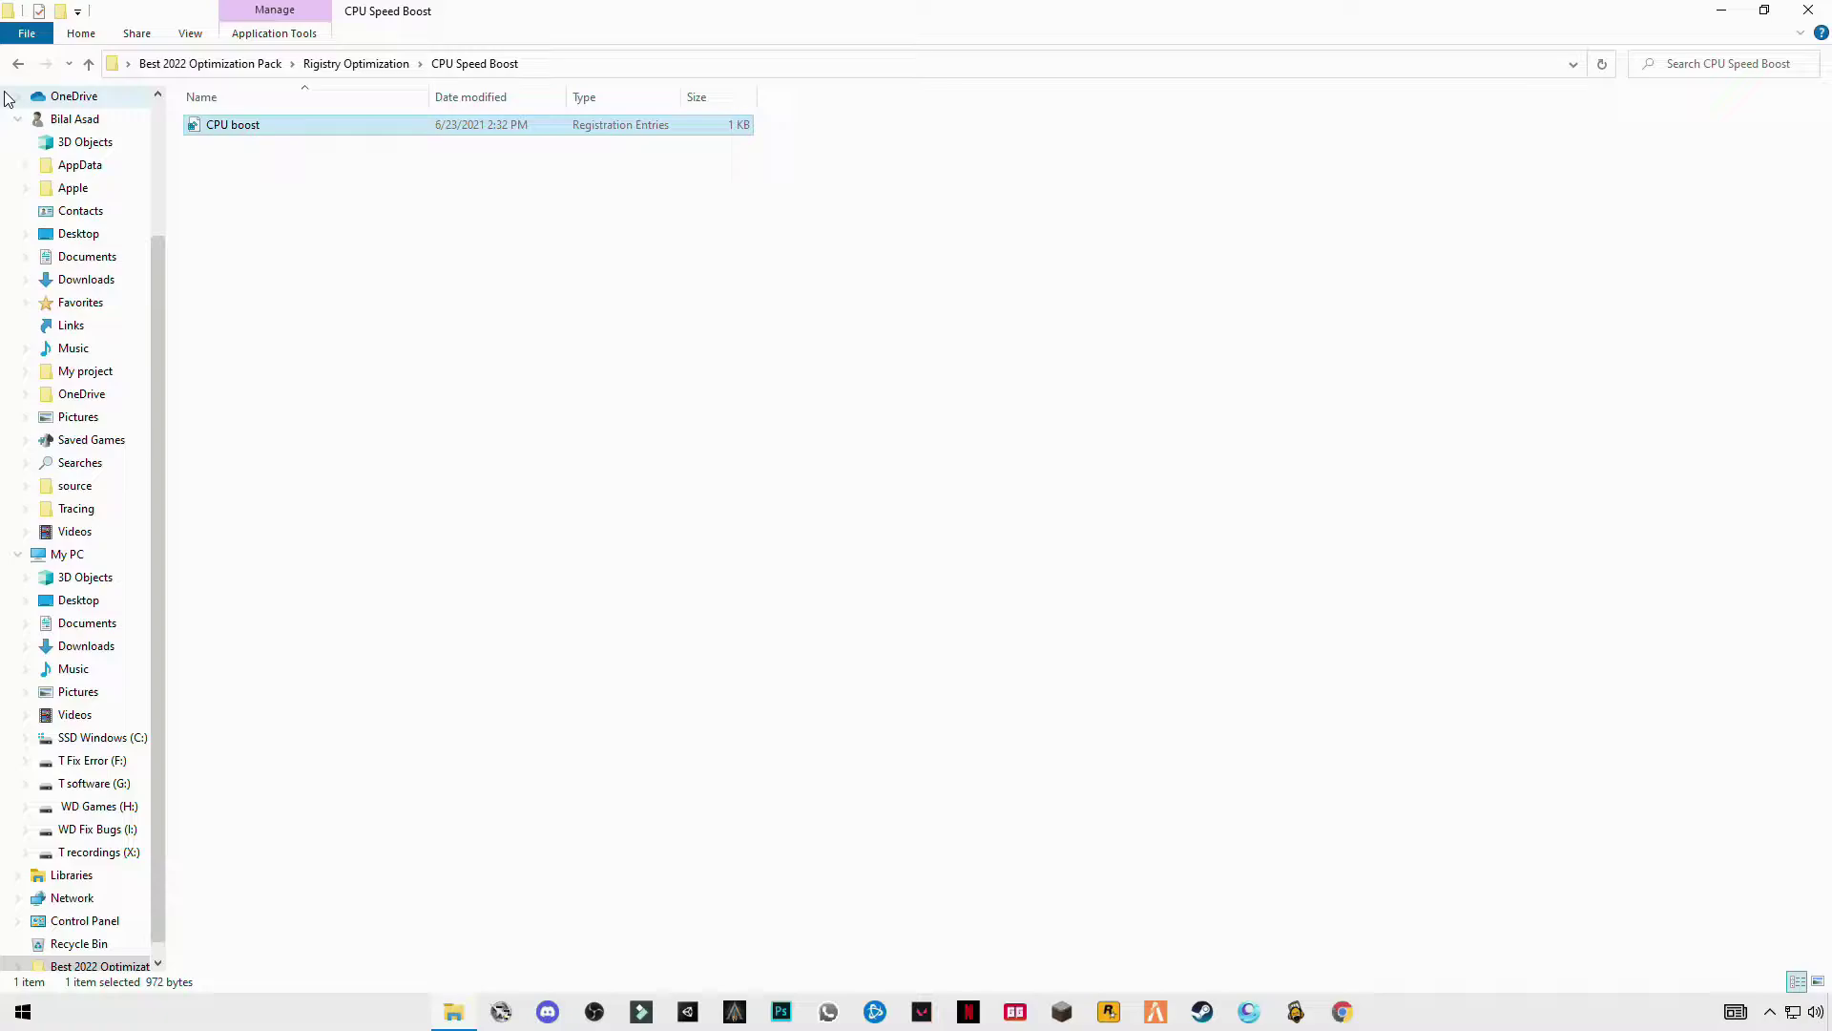
left_click(18, 63)
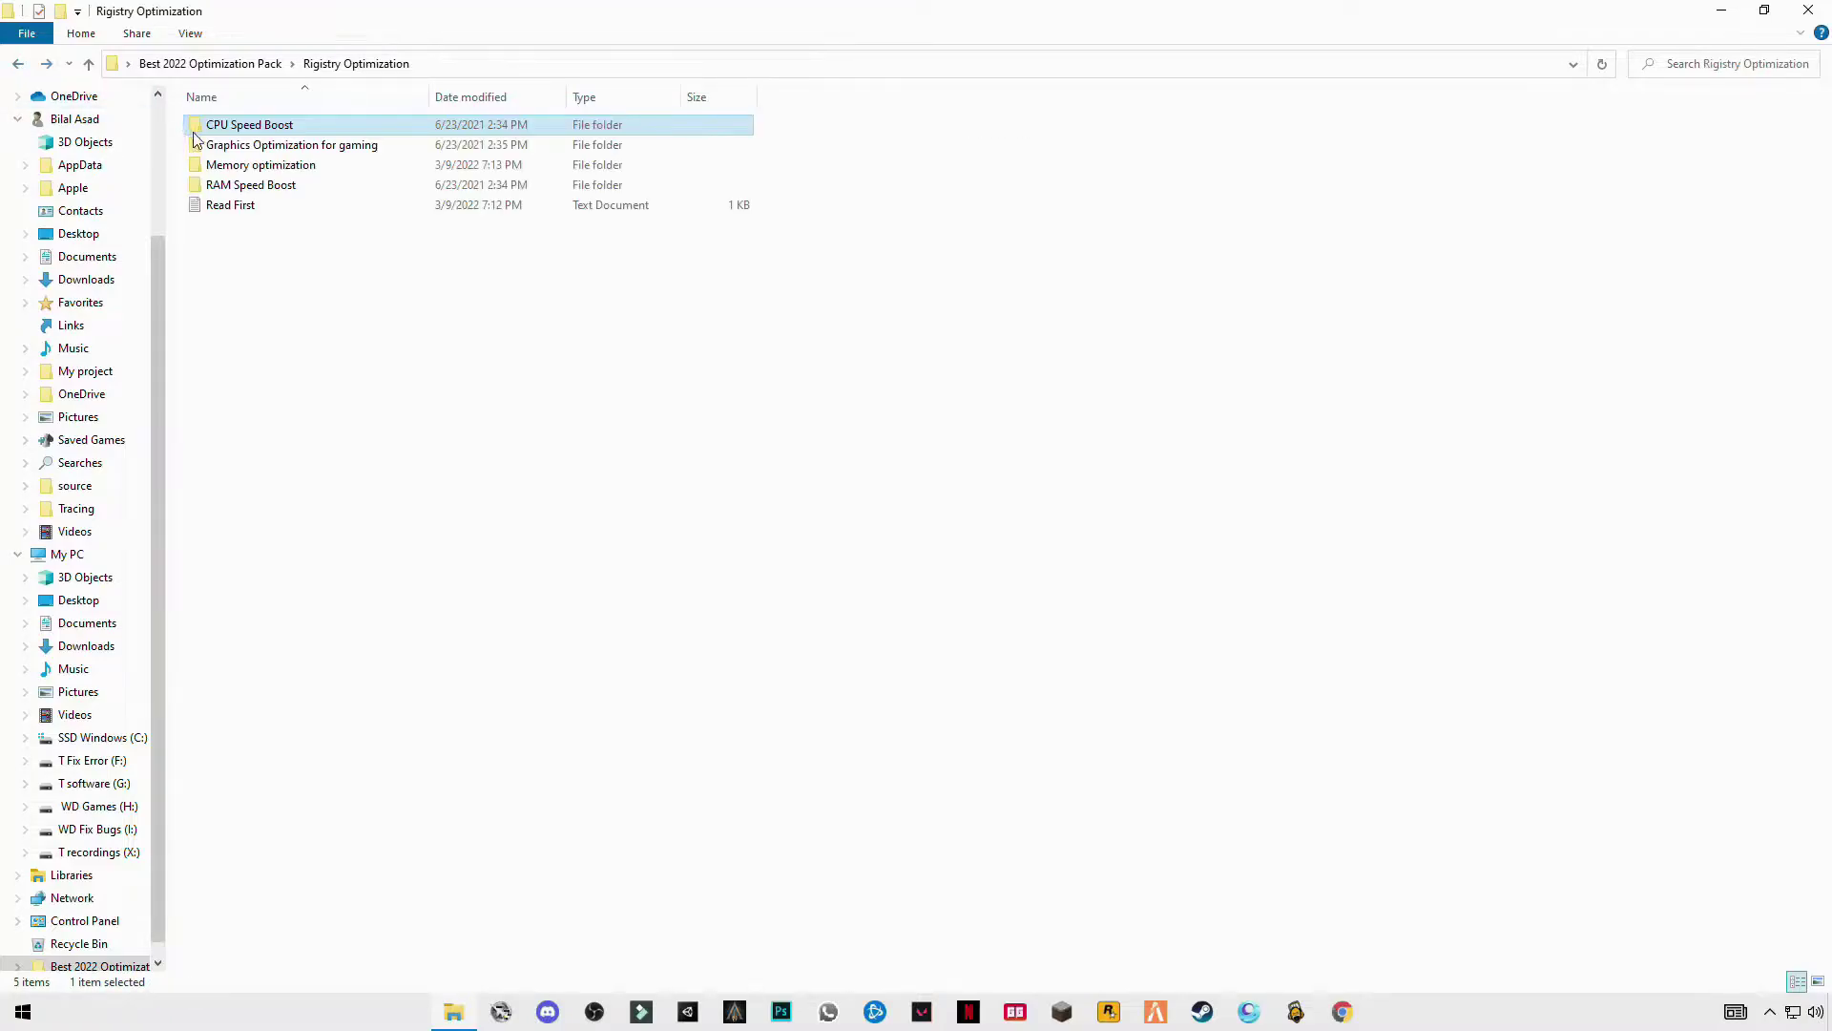
Step: Merge the Graphics Optimize tweak from the Graphics Optimization for gaming folder into the registry
double_click(260, 145)
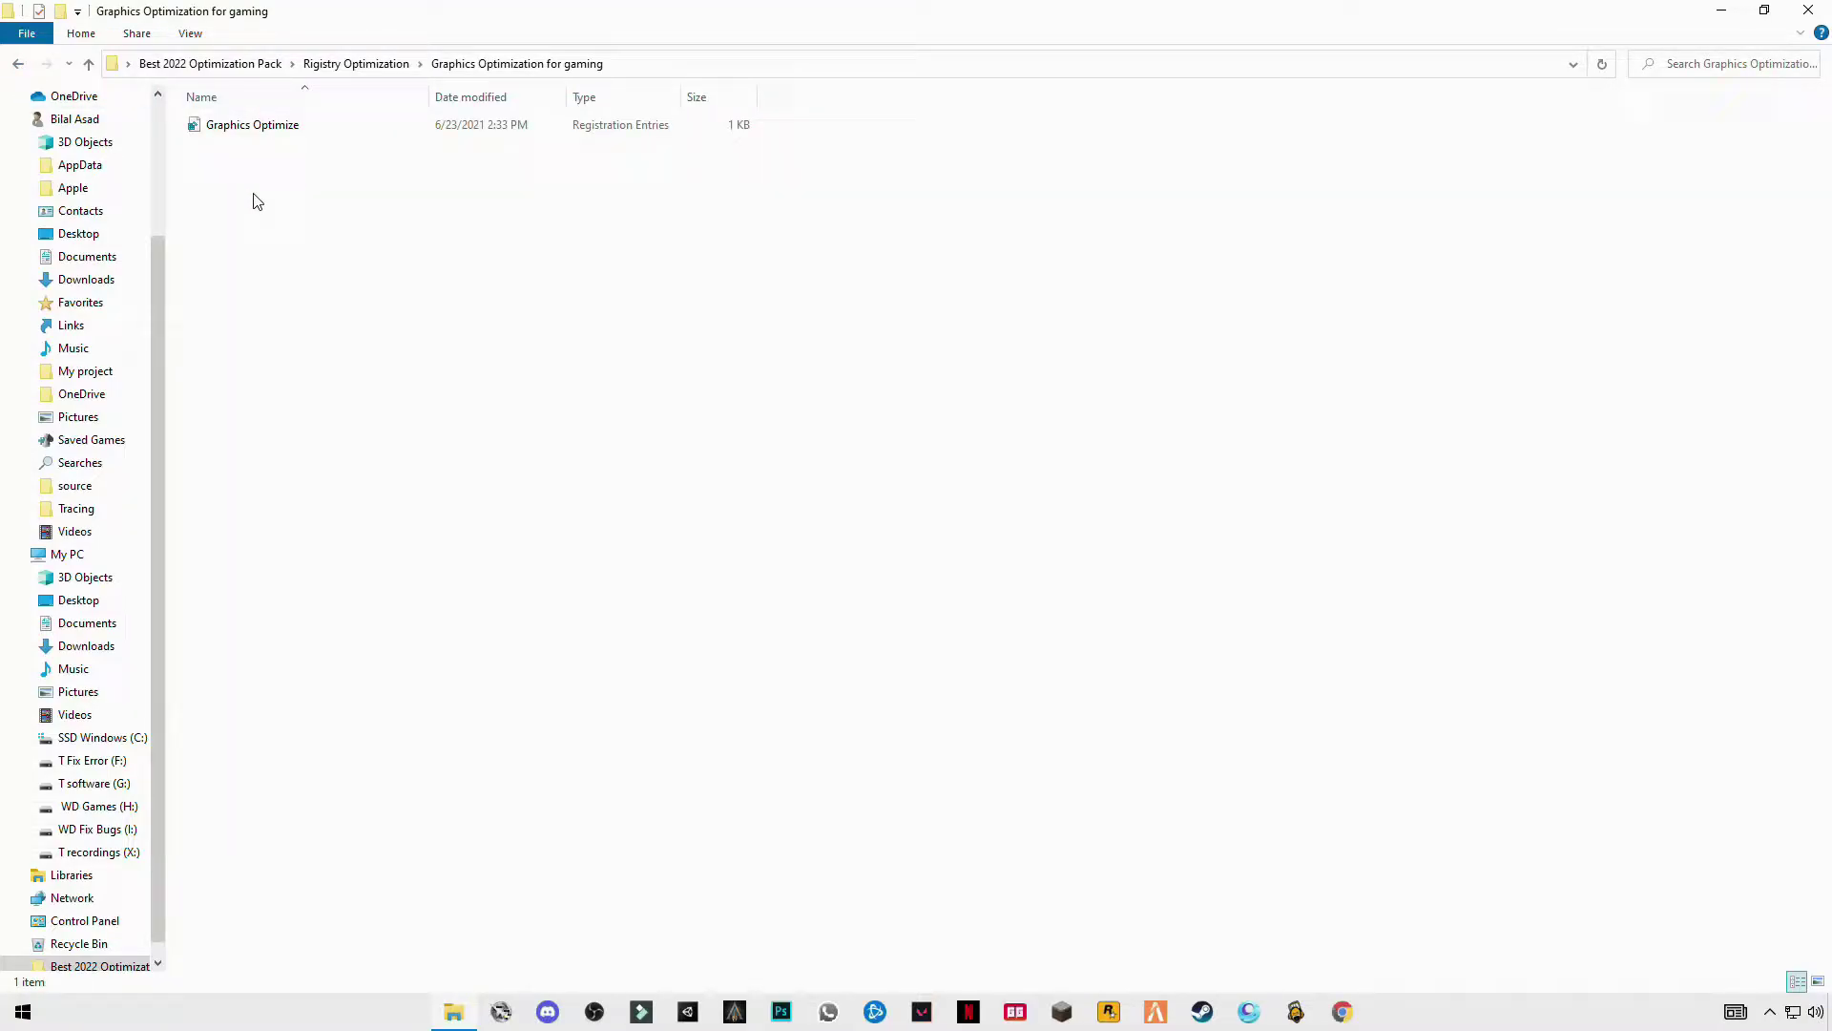
double_click(254, 127)
left_click(818, 625)
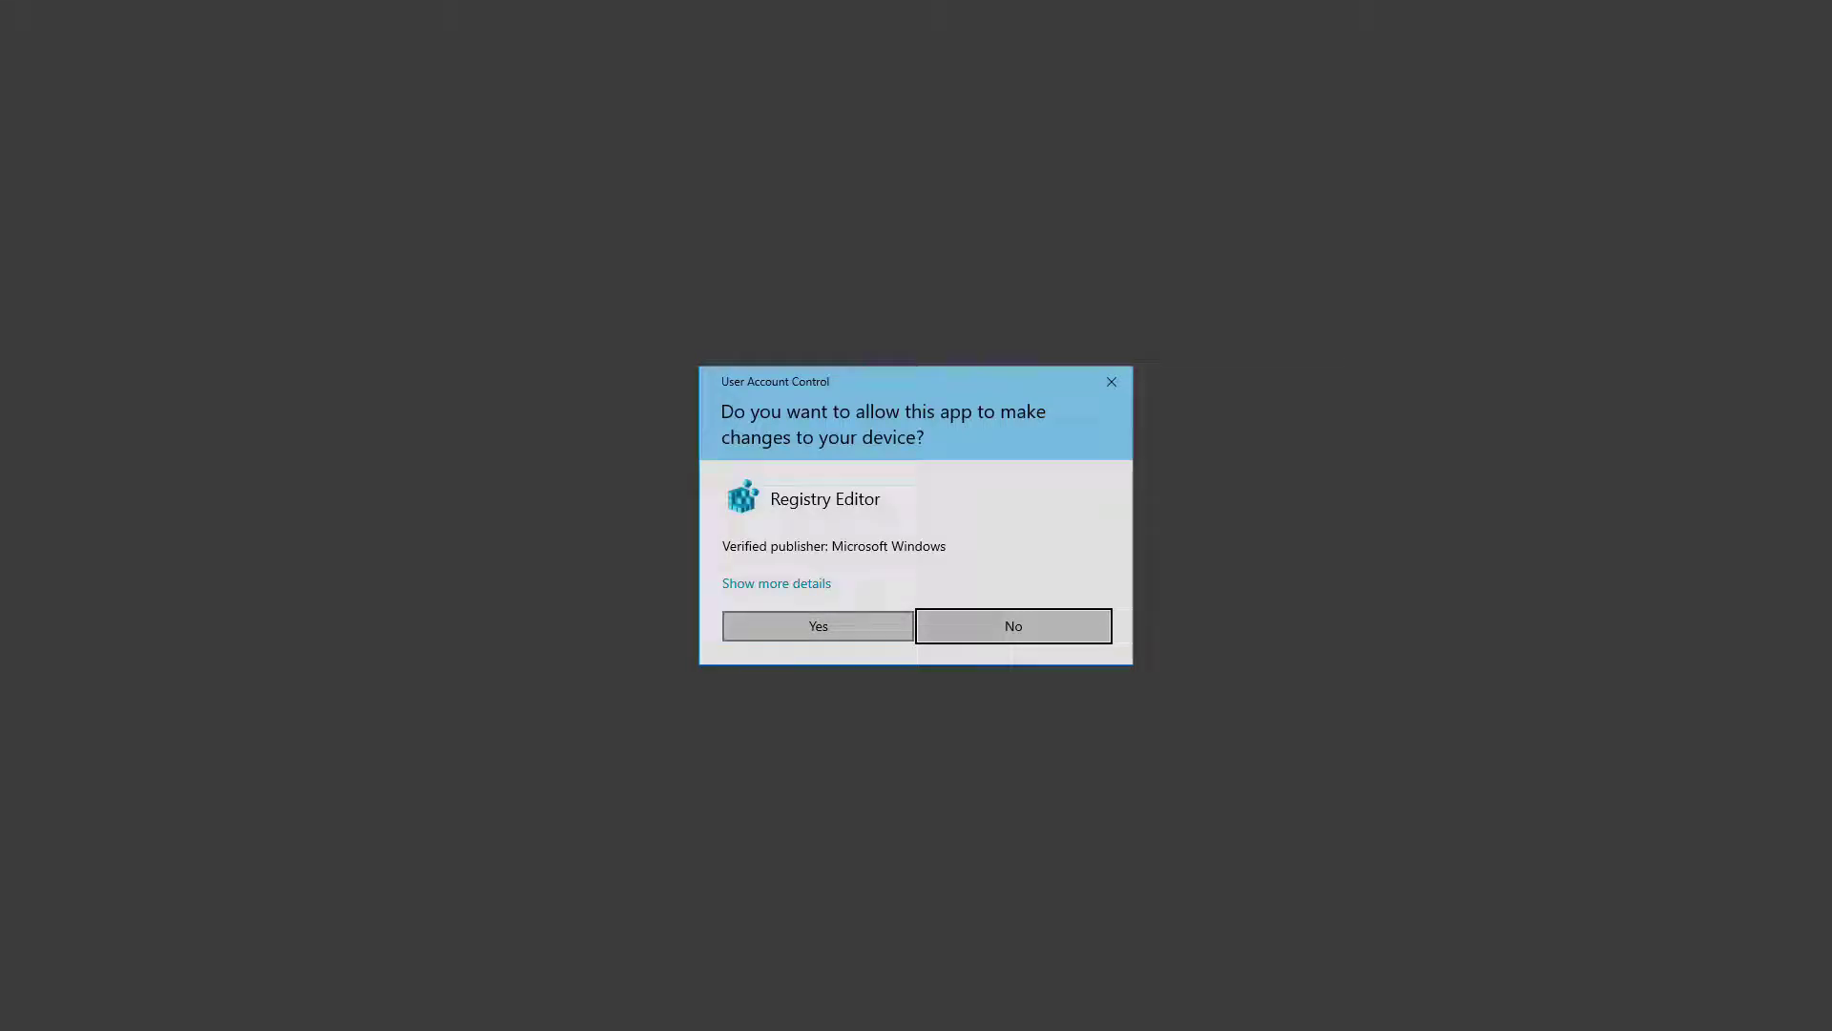
left_click(1059, 536)
left_click(1135, 512)
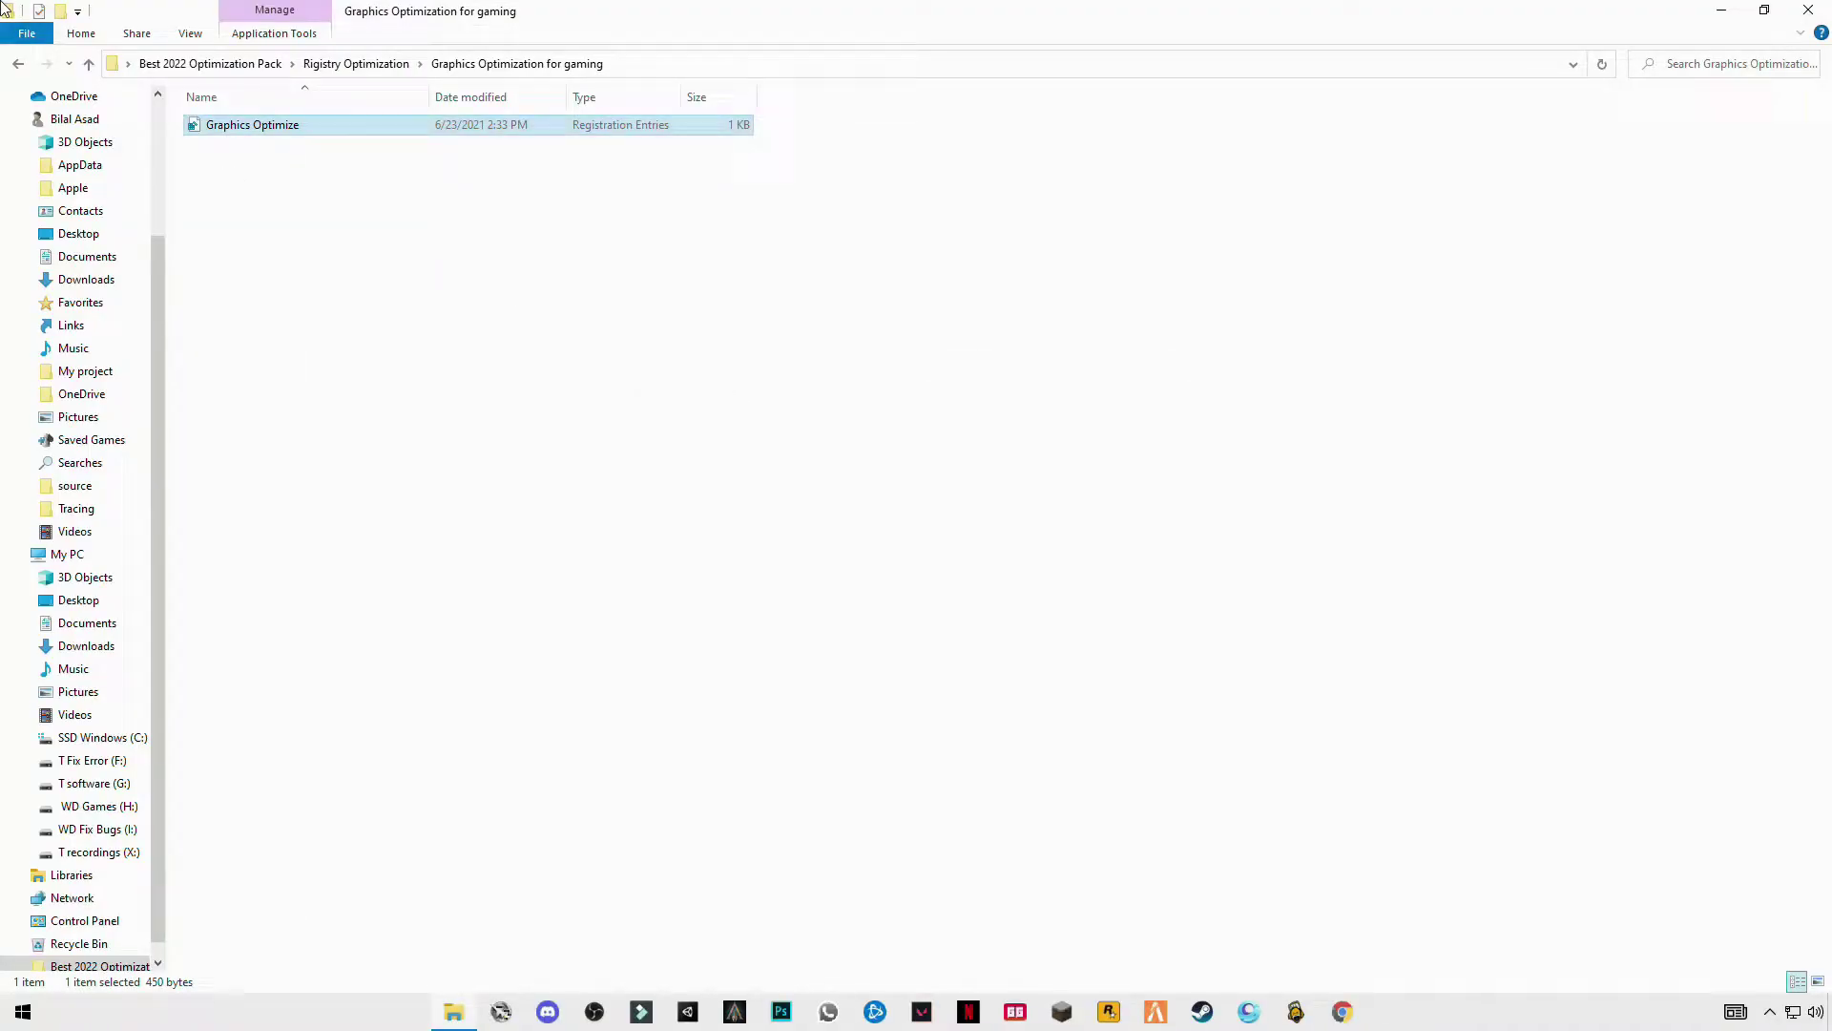
left_click(18, 64)
Step: Merge the memory optimze tweak from the Memory optimization folder into the registry
double_click(246, 163)
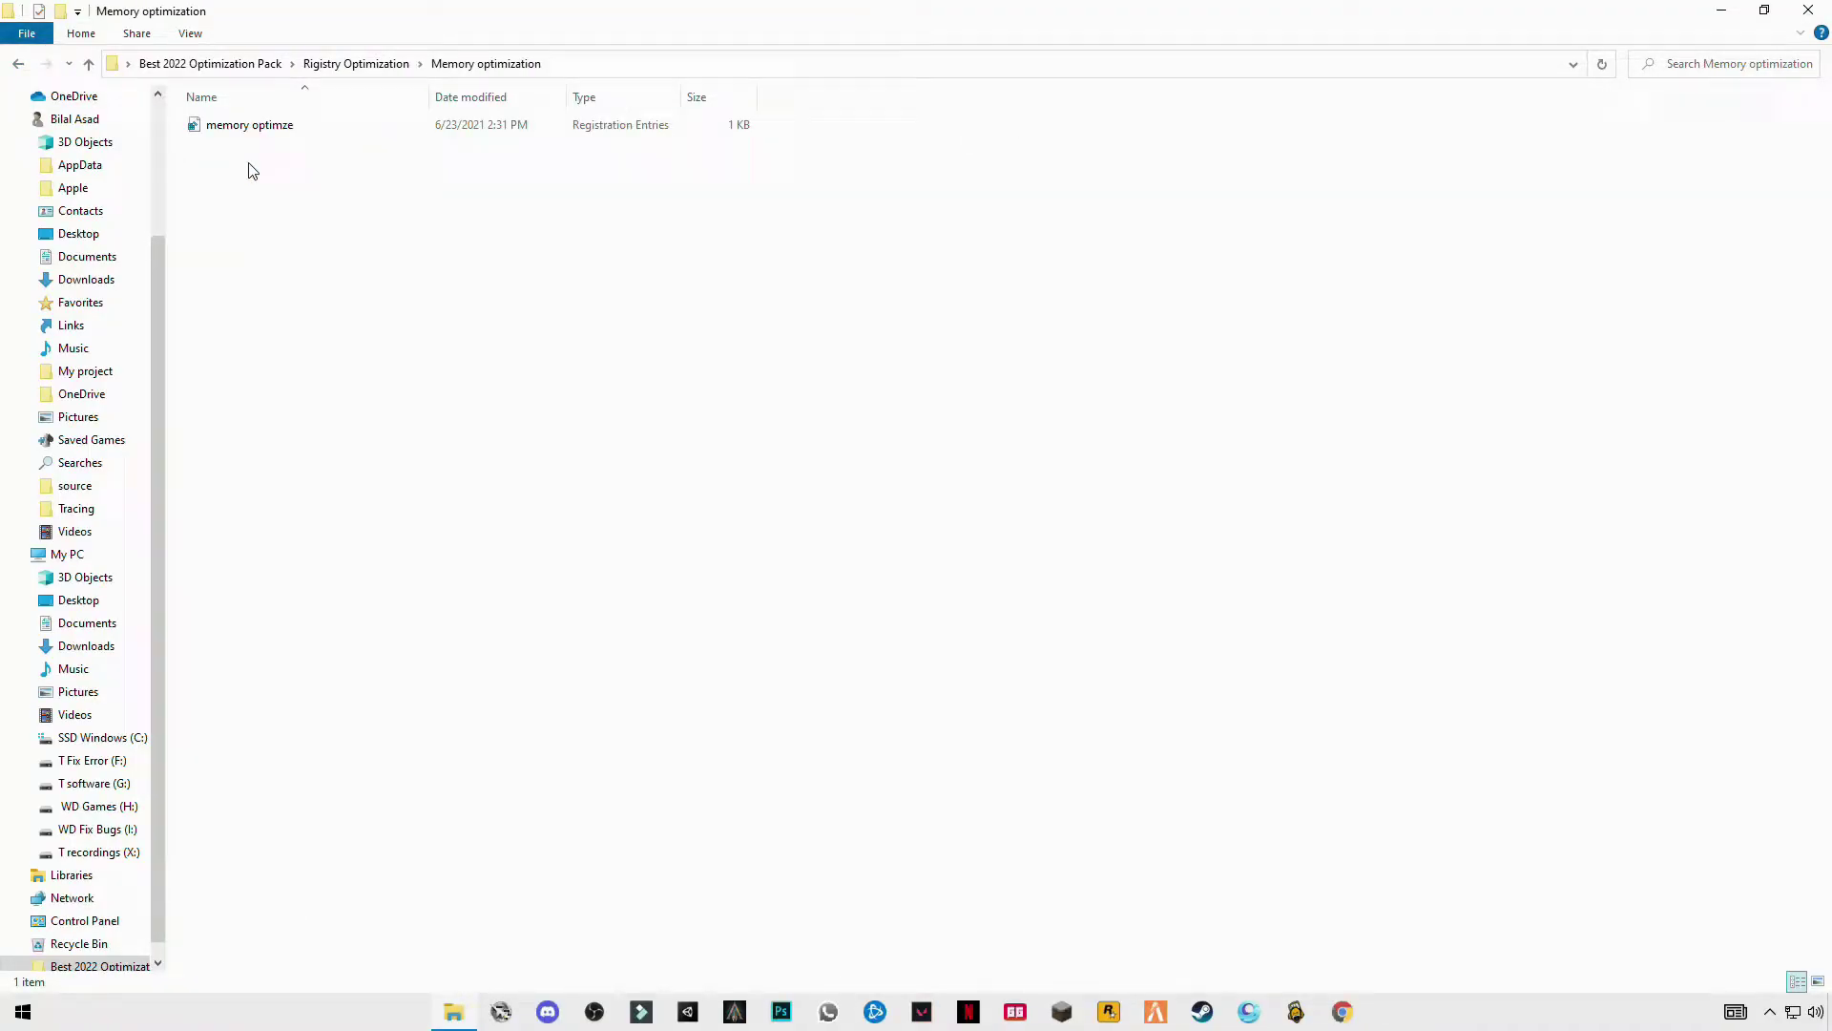
double_click(277, 124)
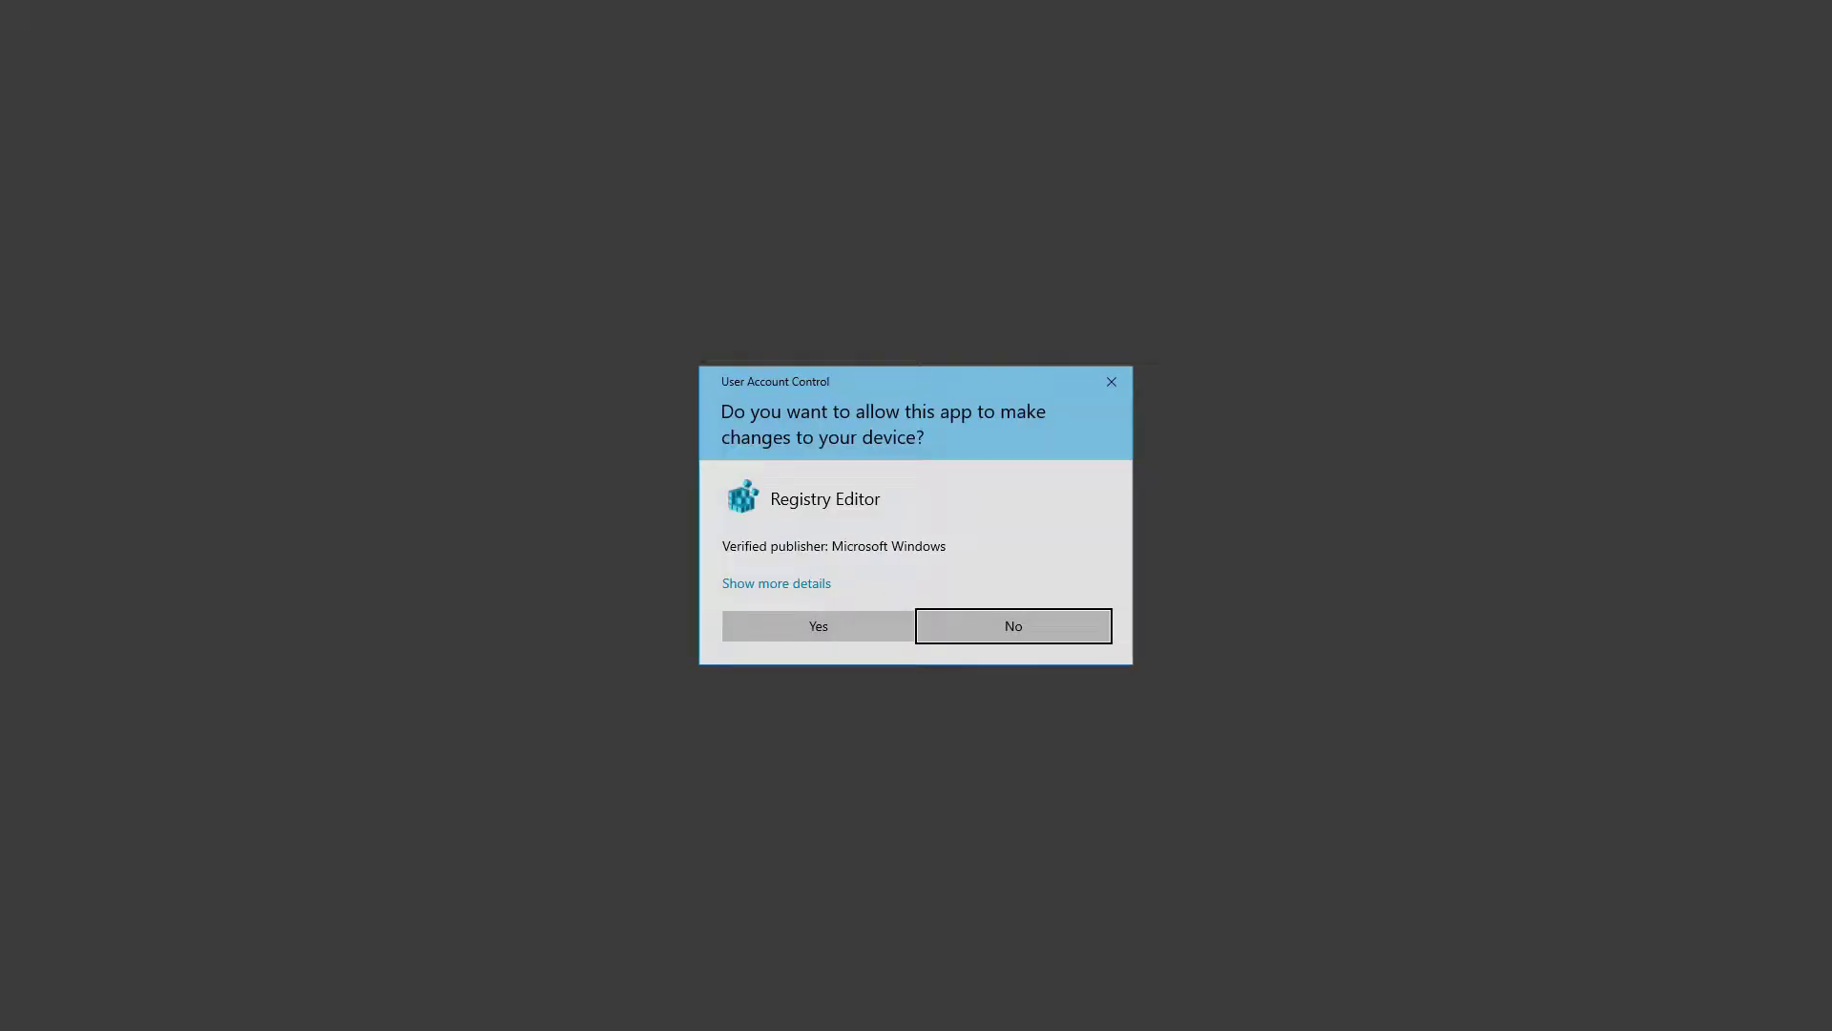
left_click(816, 626)
left_click(1046, 538)
left_click(1124, 516)
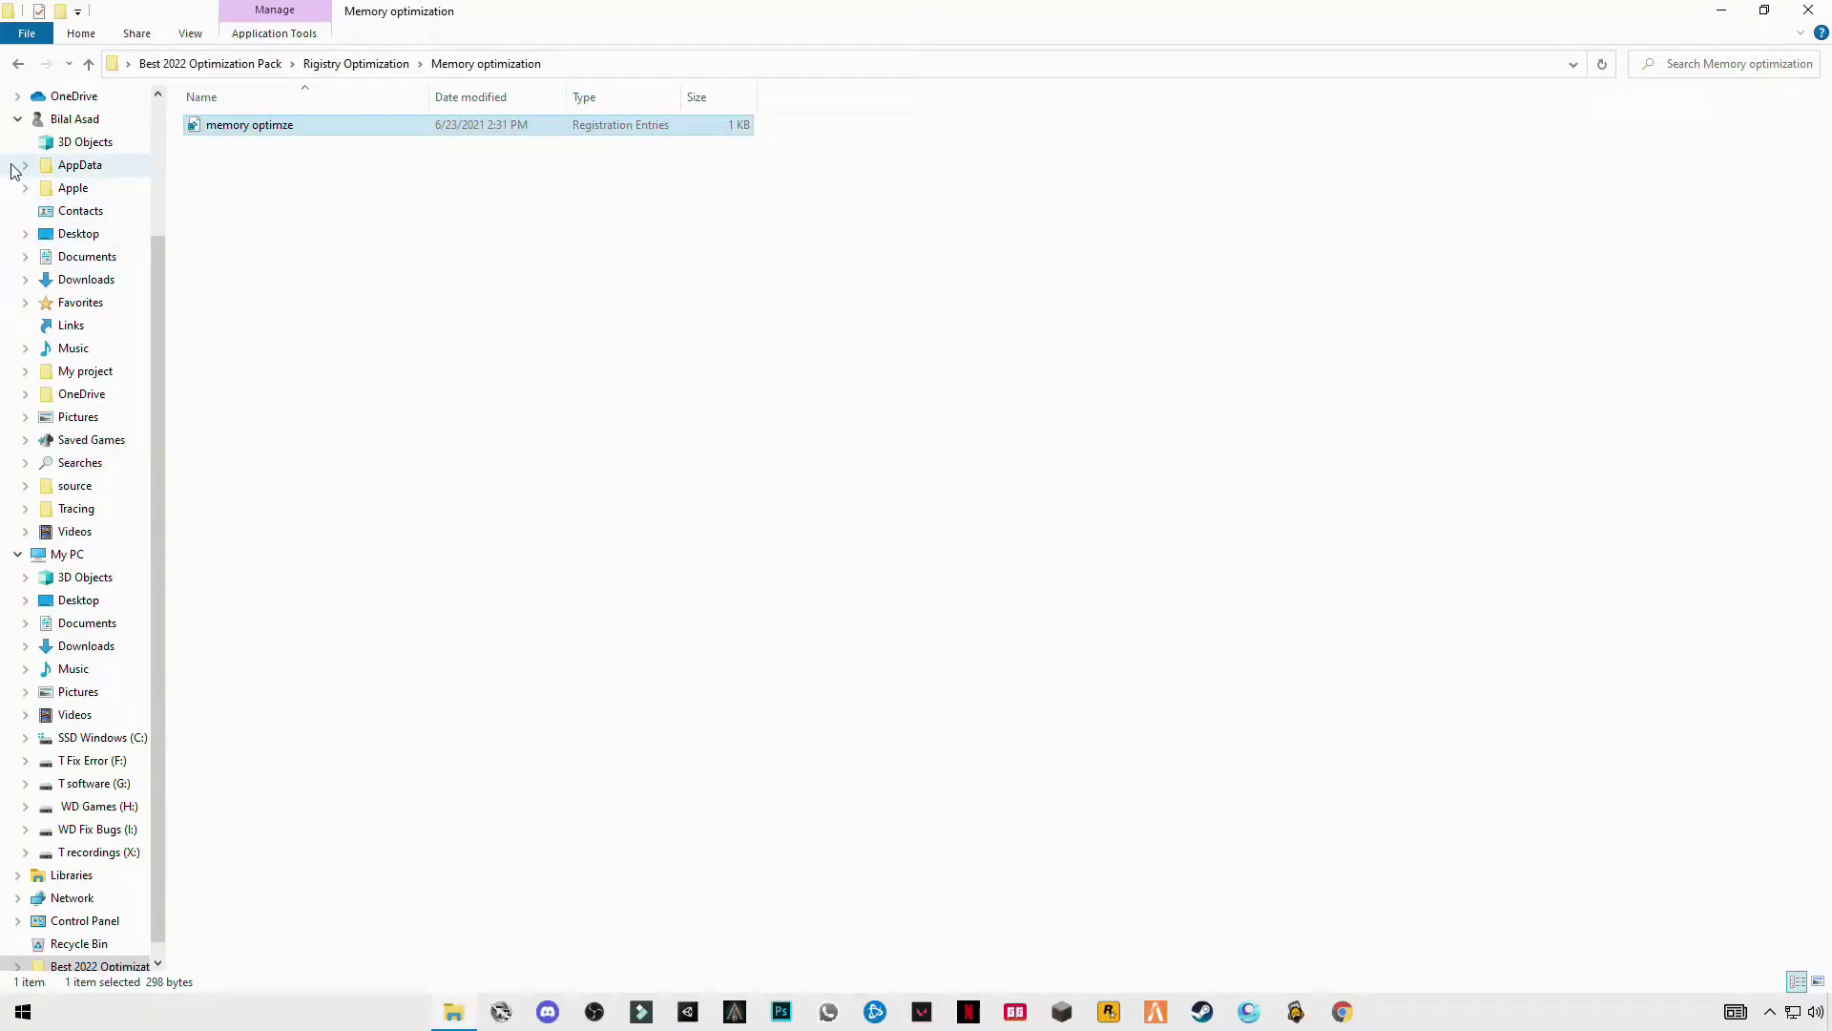
left_click(18, 64)
Step: Merge the RAM boost tweak from the RAM Speed Boost folder into the registry
double_click(245, 184)
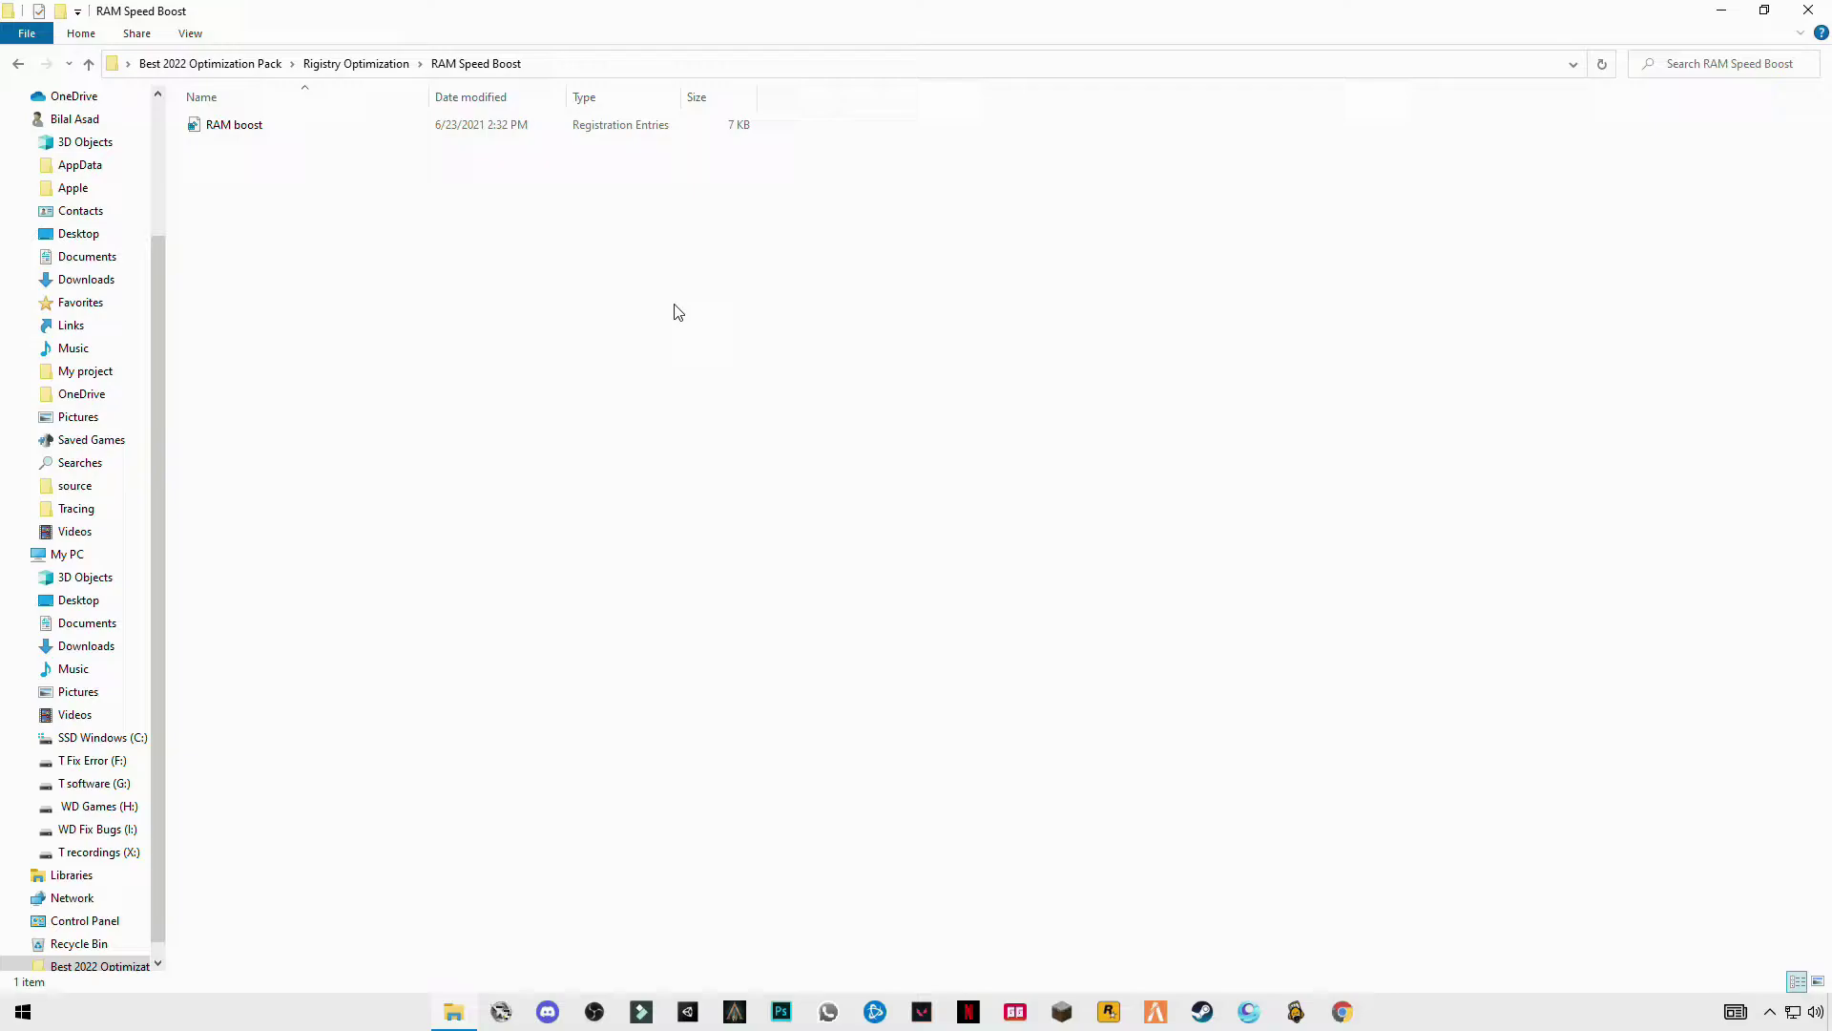
double_click(238, 127)
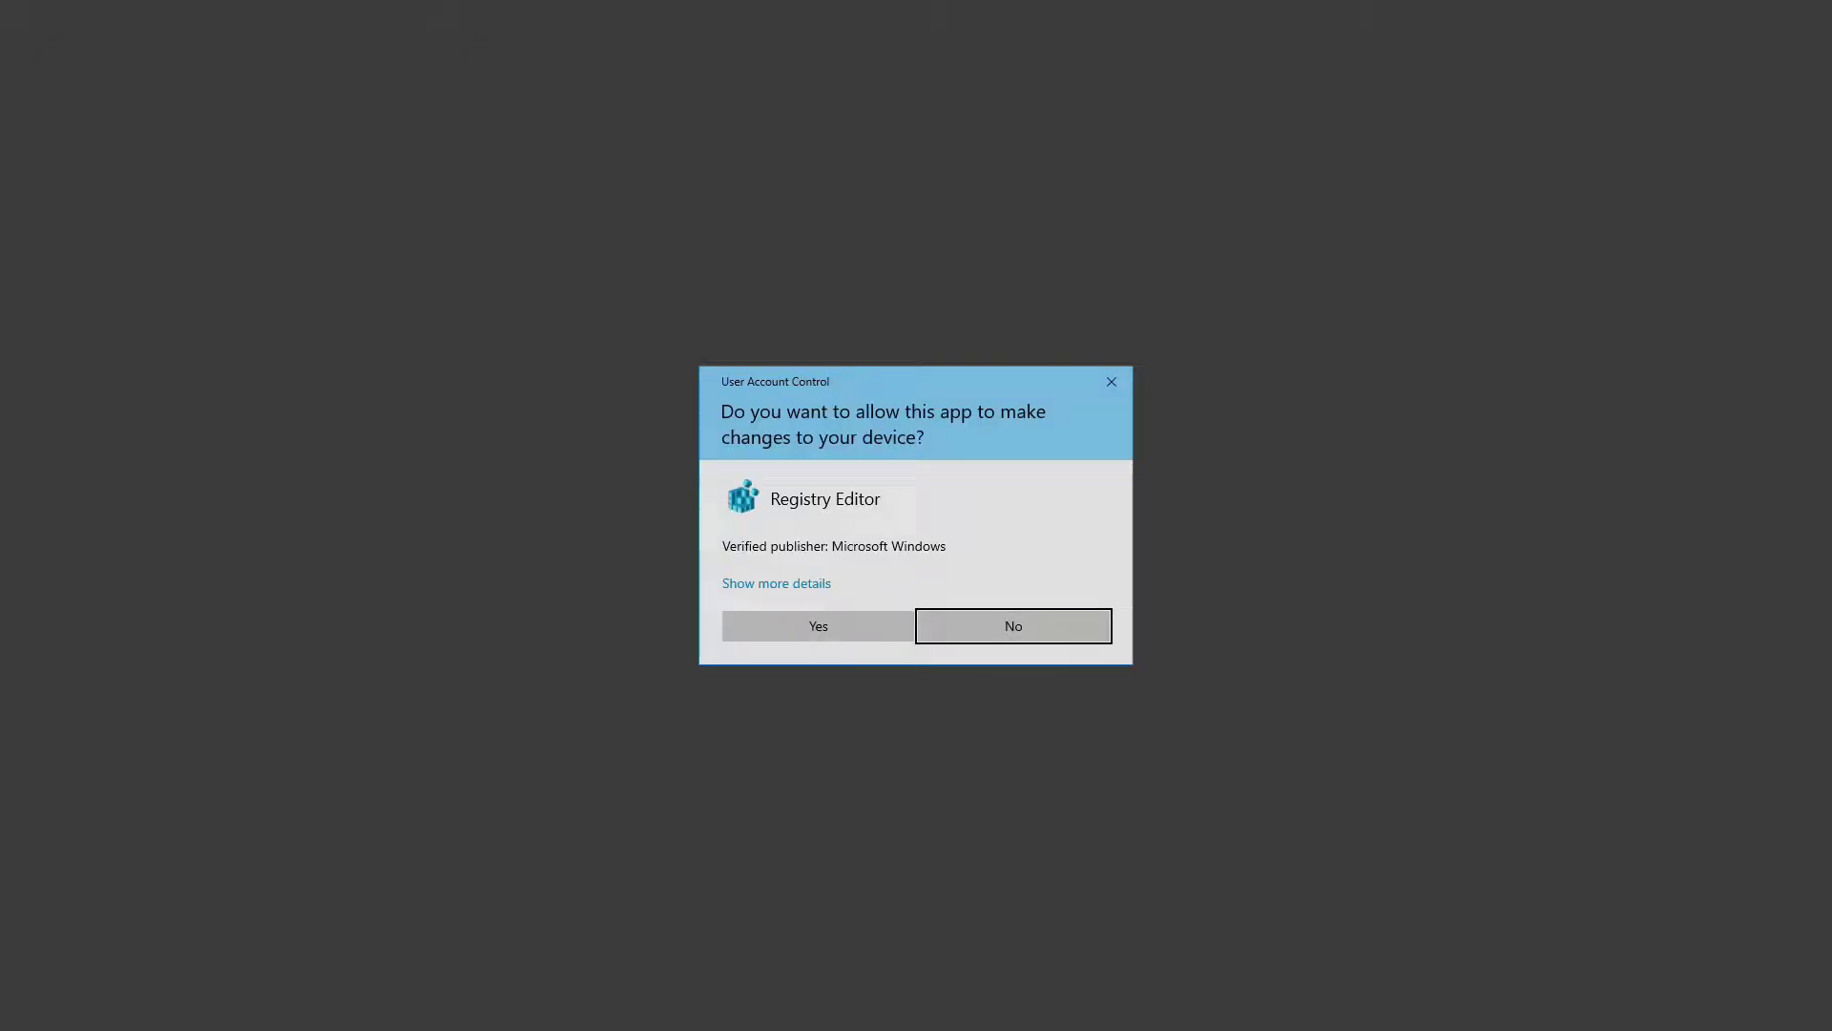
left_click(897, 622)
left_click(1058, 534)
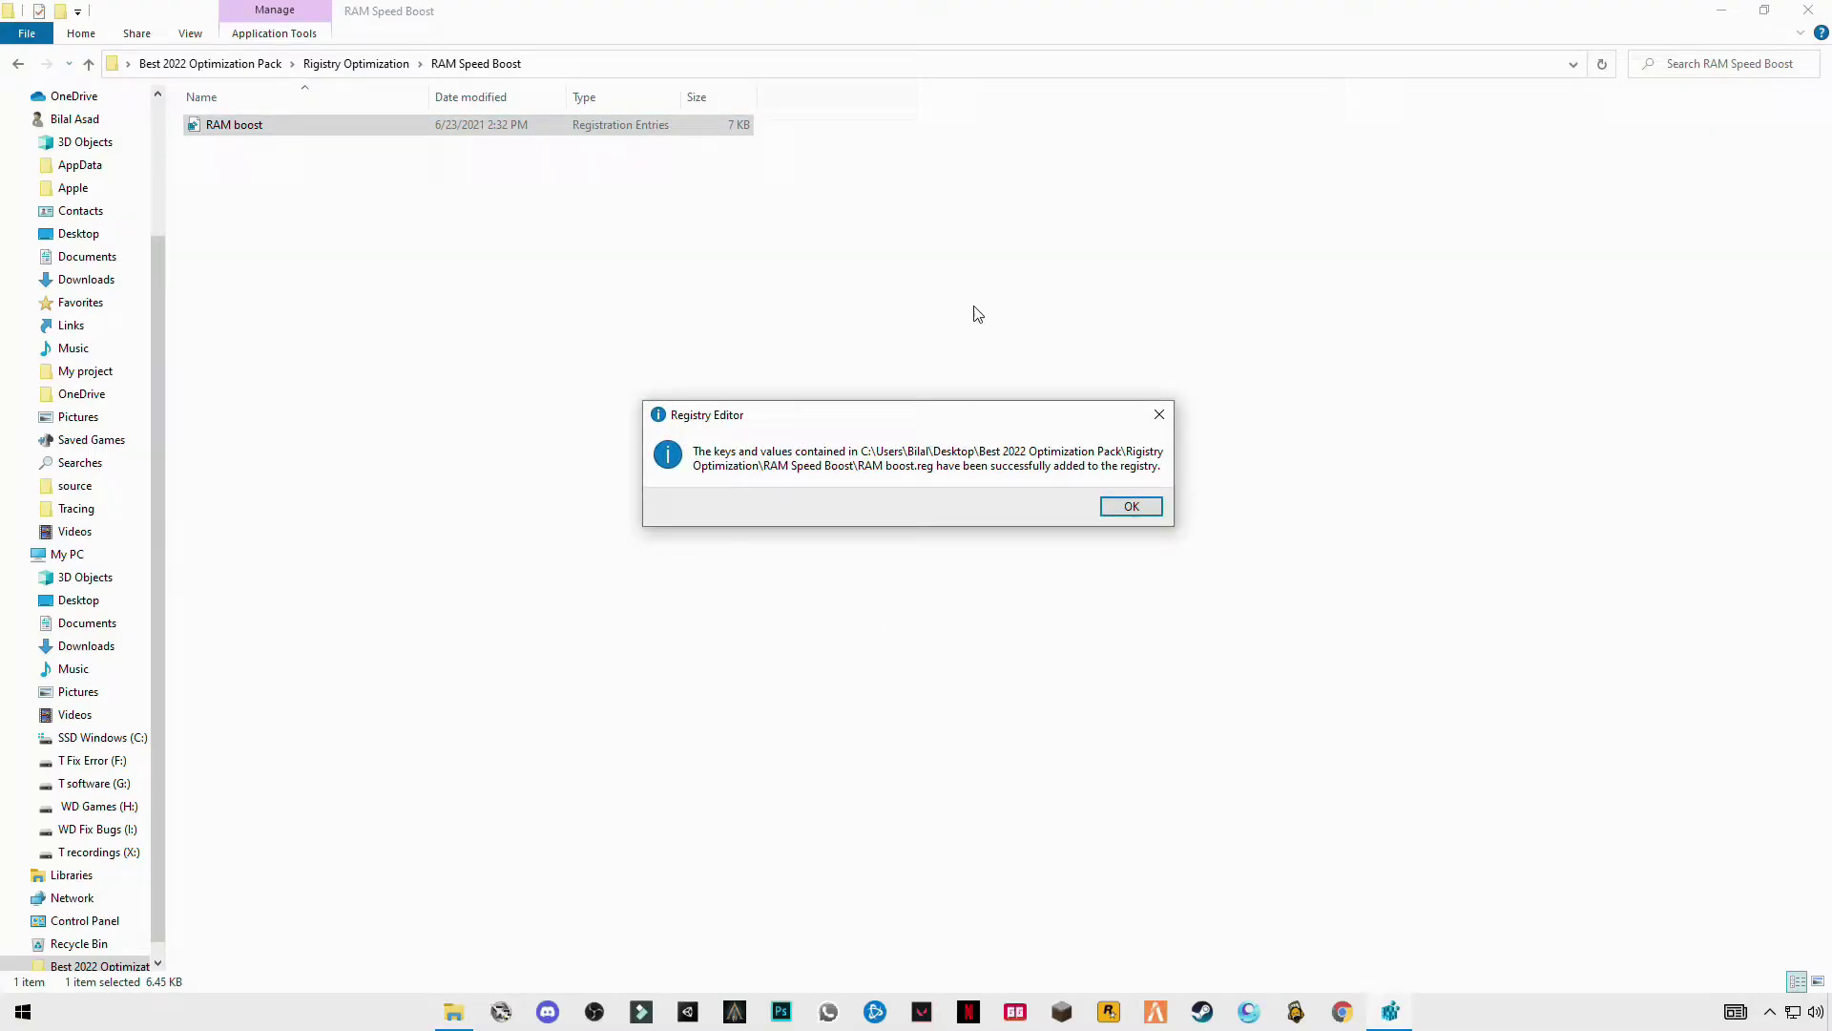
left_click(1131, 506)
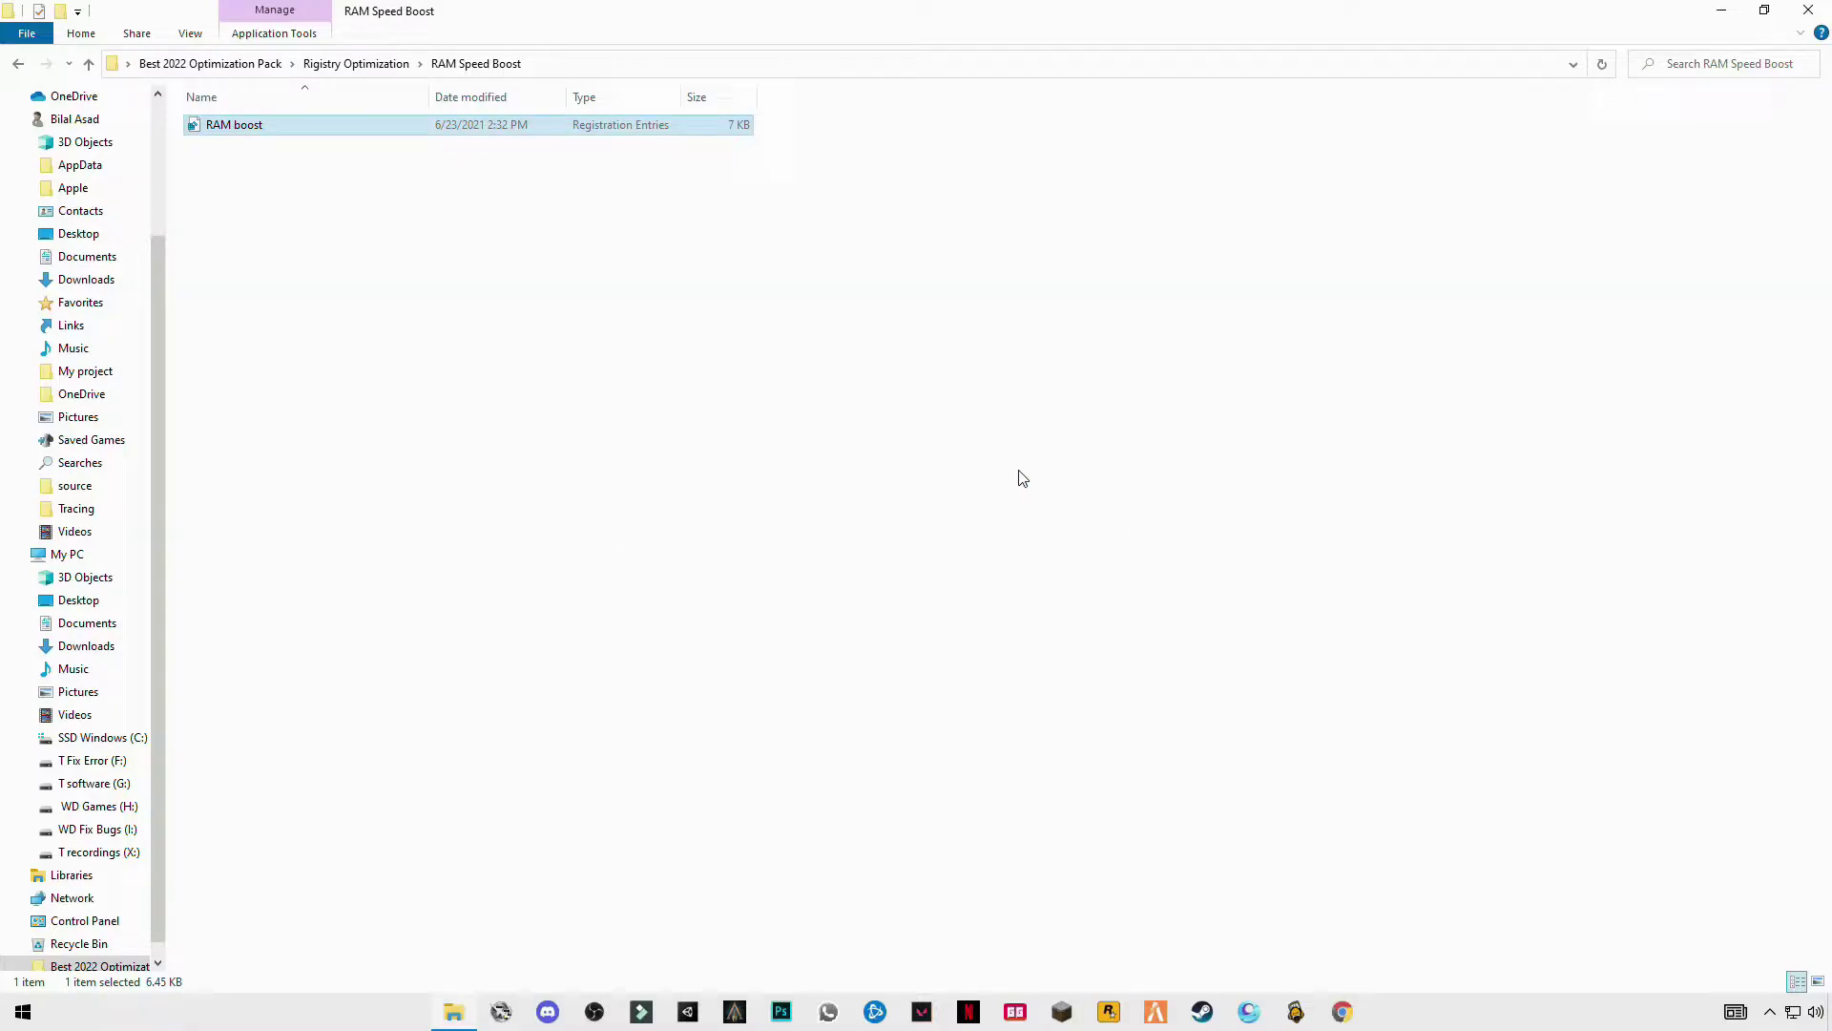
left_click(17, 64)
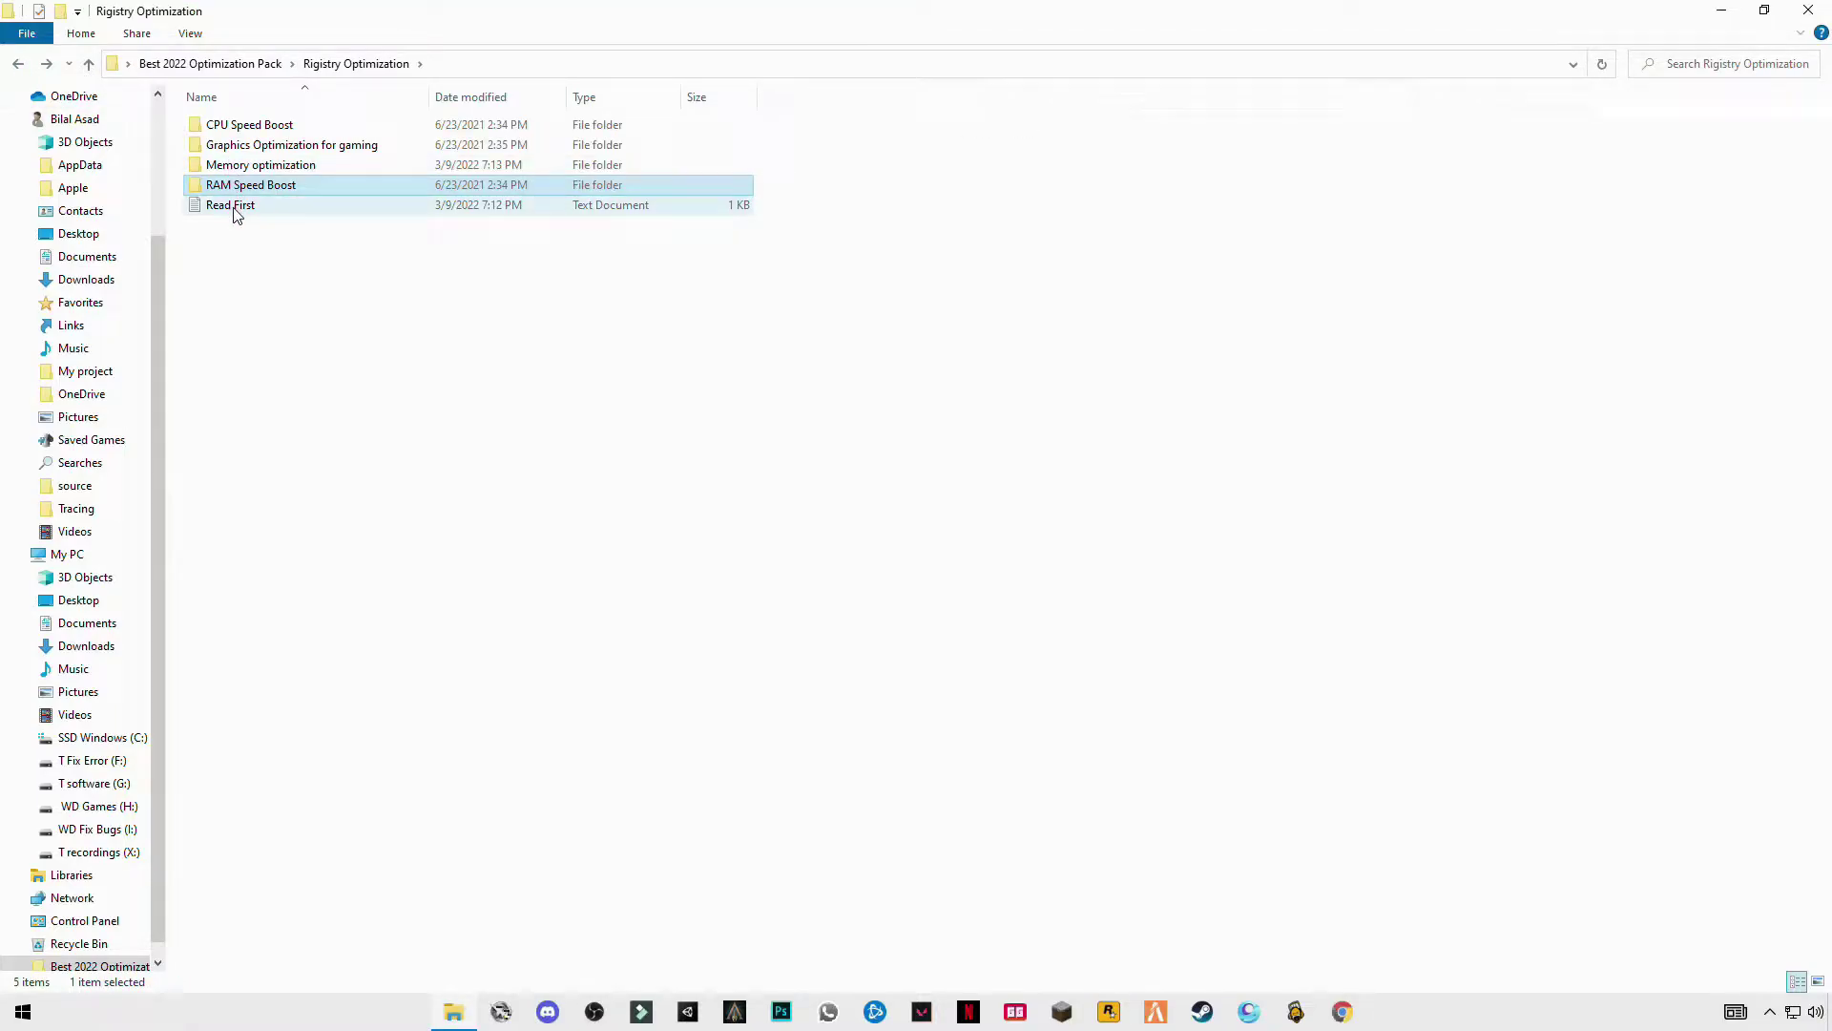
Step: Open the timer resolution command notes in the pack's Timmer Resolution folder
left_click(17, 64)
left_click(306, 282)
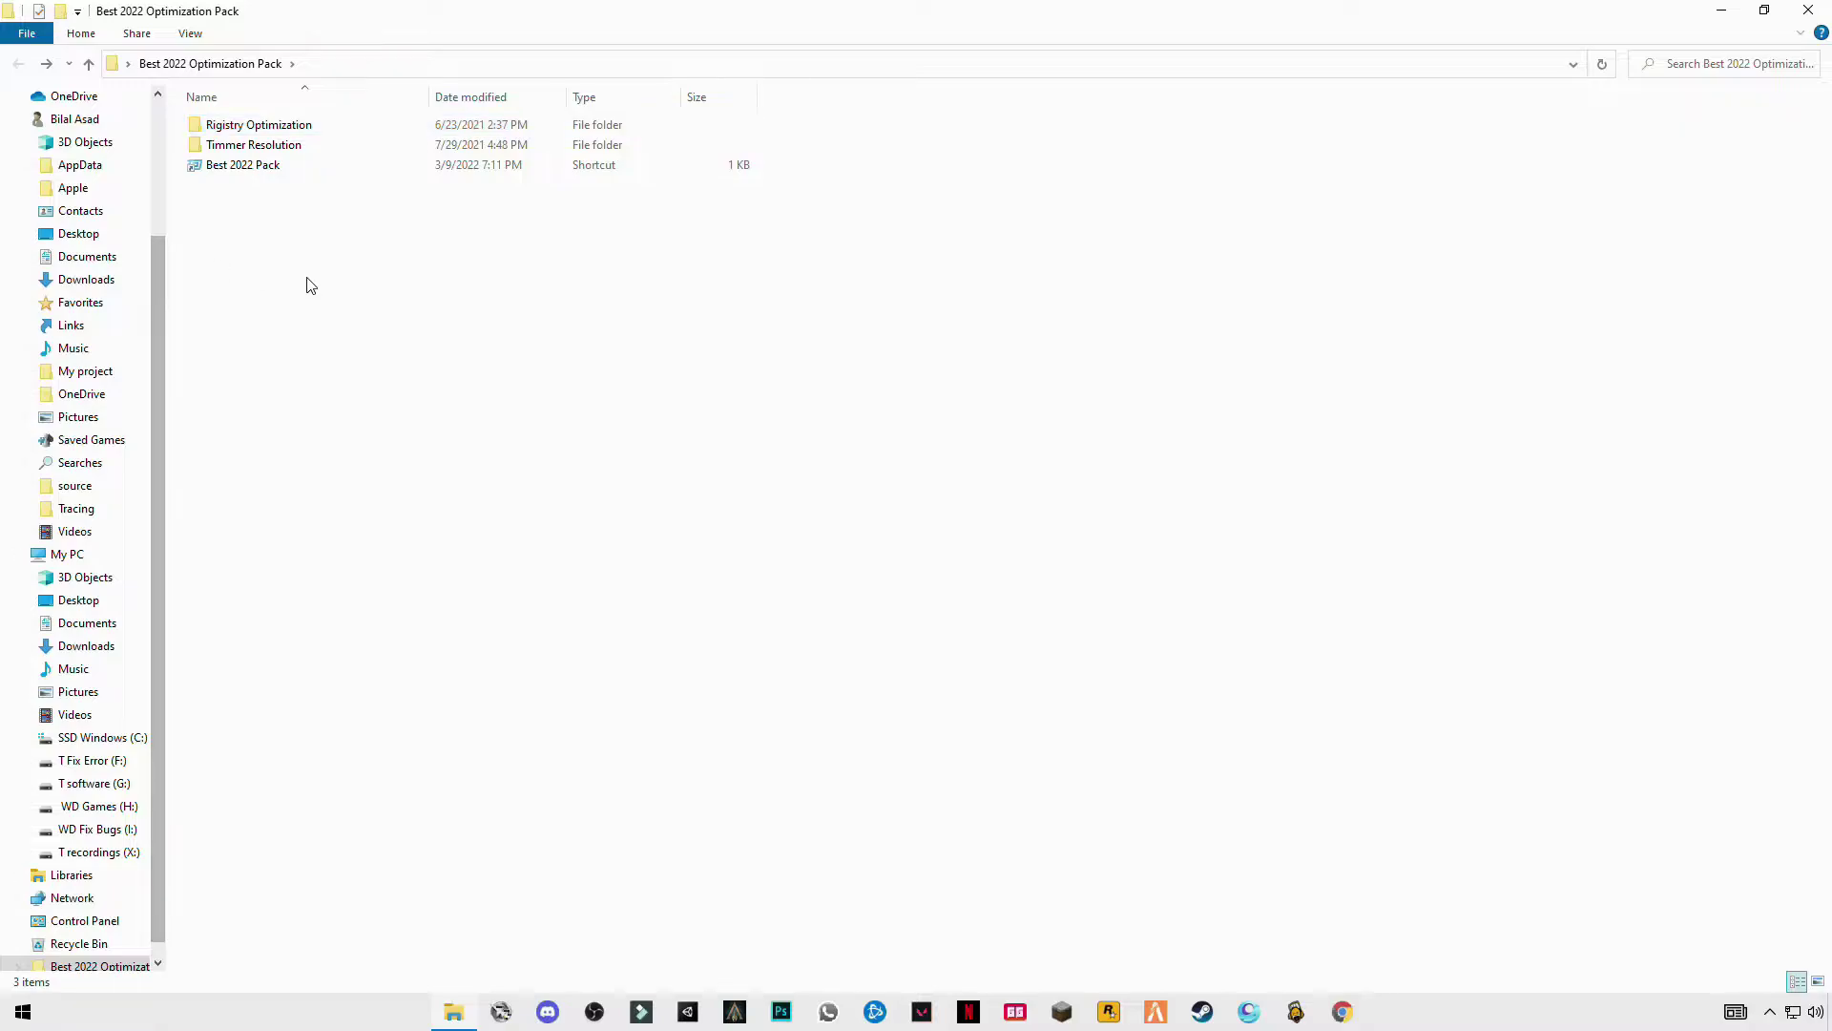
double_click(241, 145)
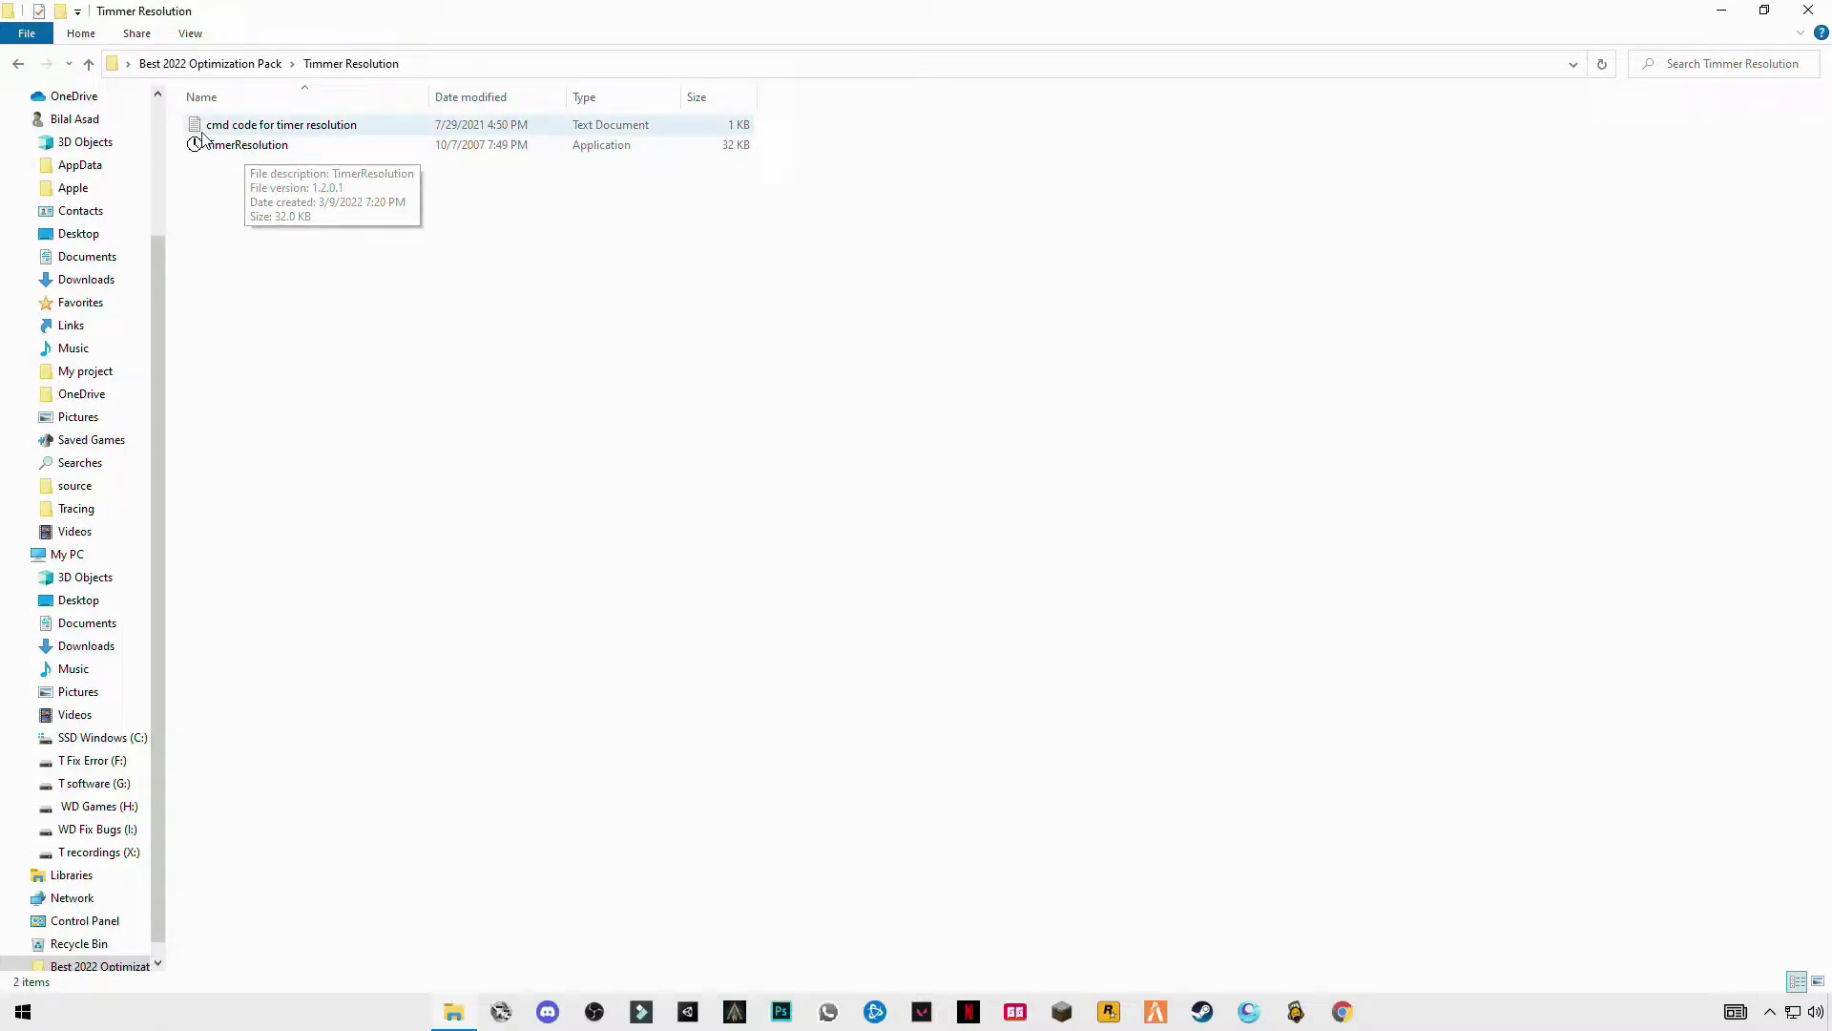
double_click(295, 130)
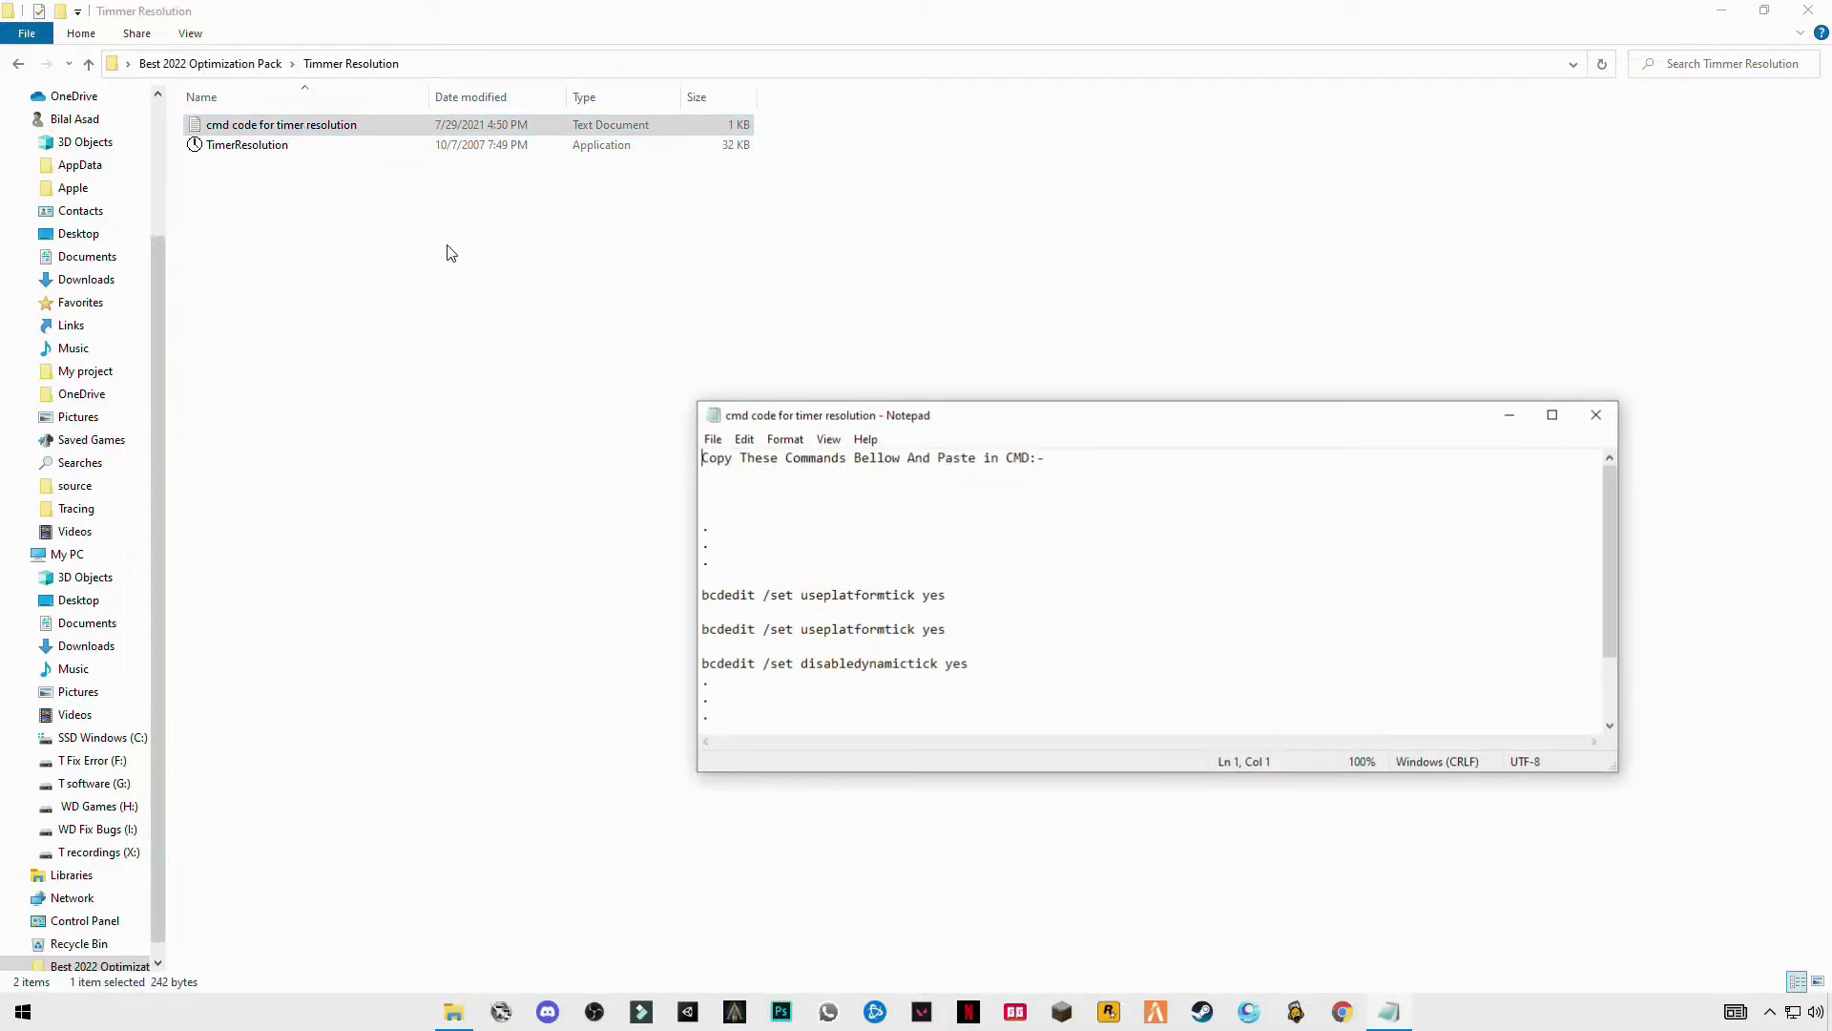
Step: Copy the three bcdedit command lines from the notes file
left_click_drag(1012, 425, 672, 249)
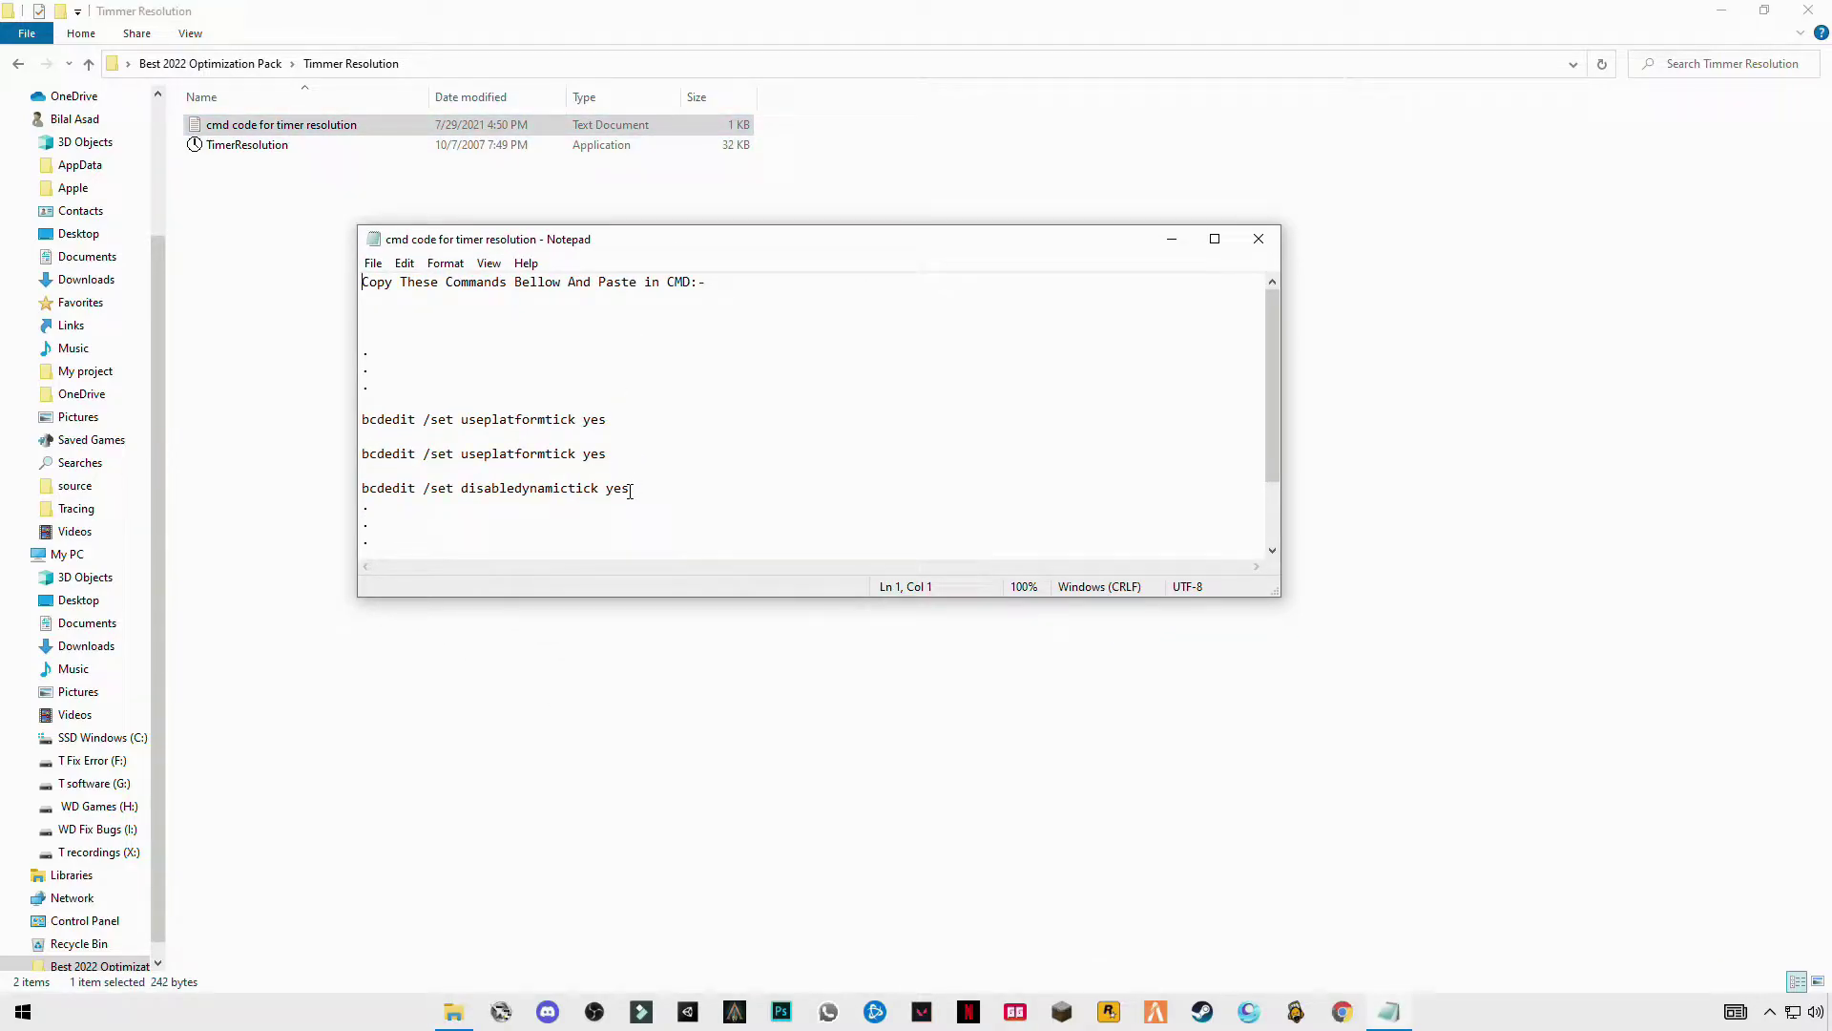
left_click_drag(624, 489, 375, 424)
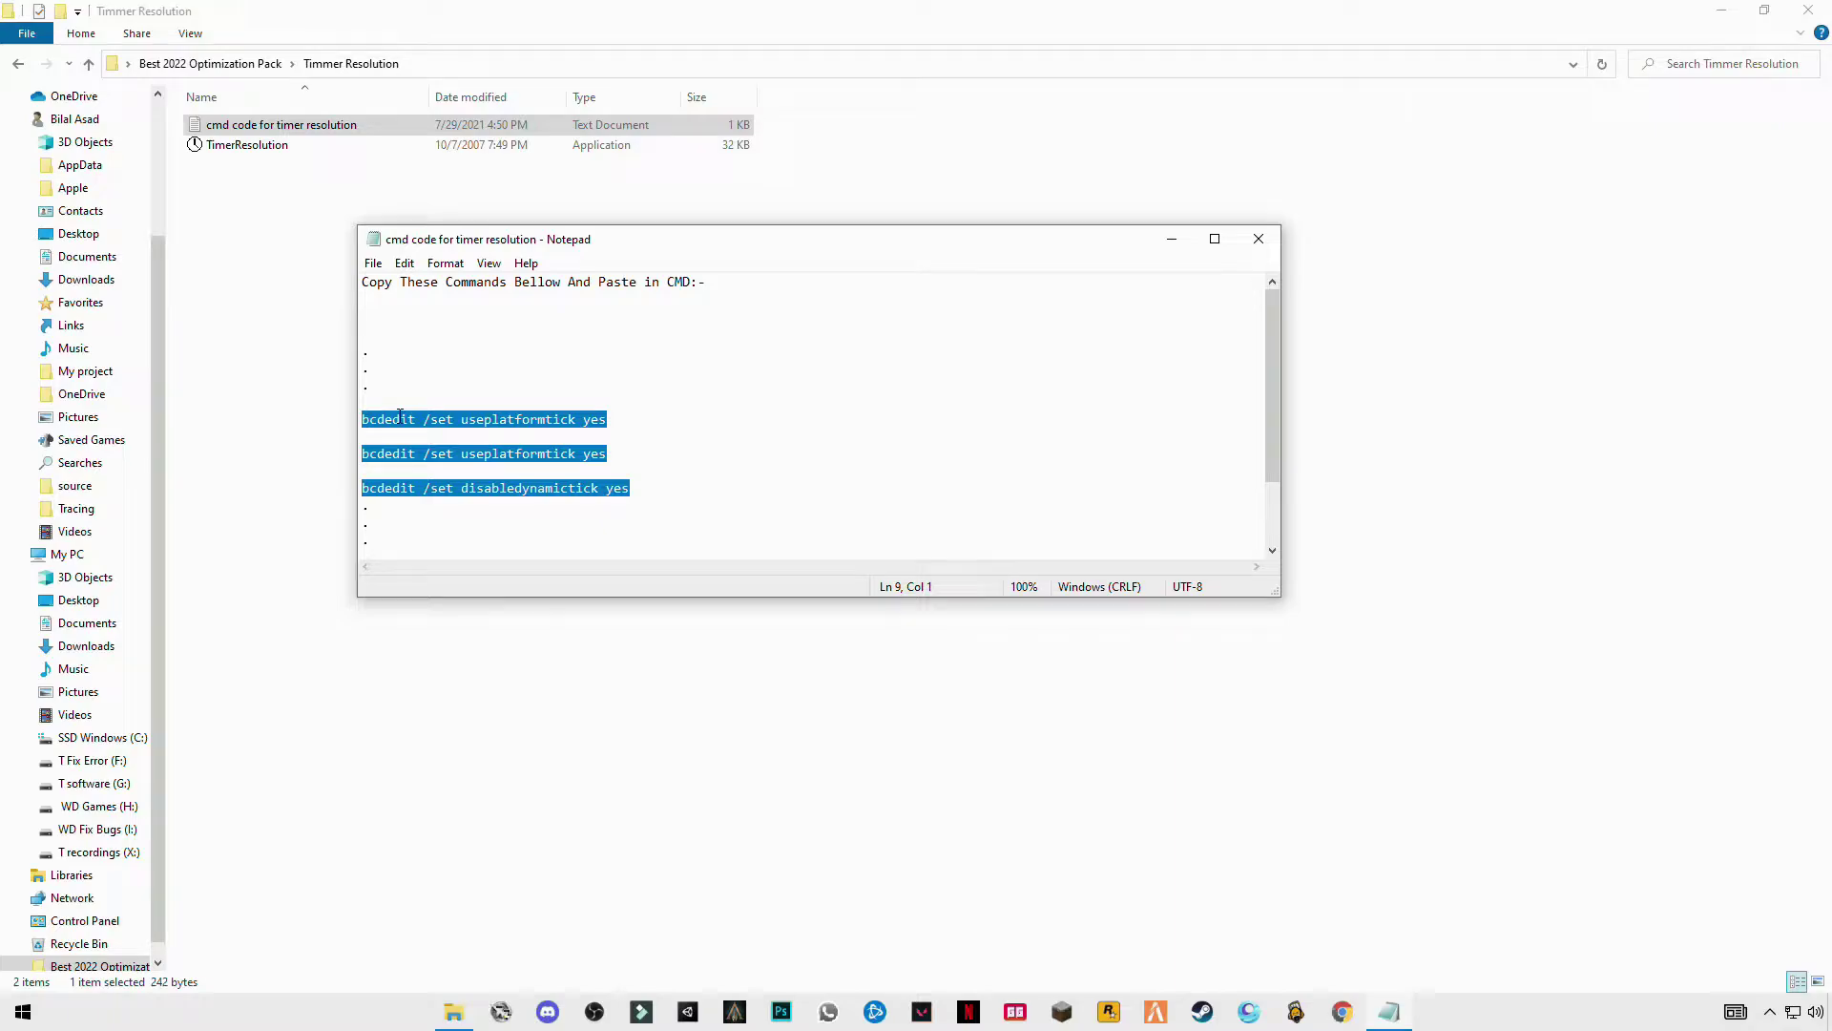
right_click(400, 416)
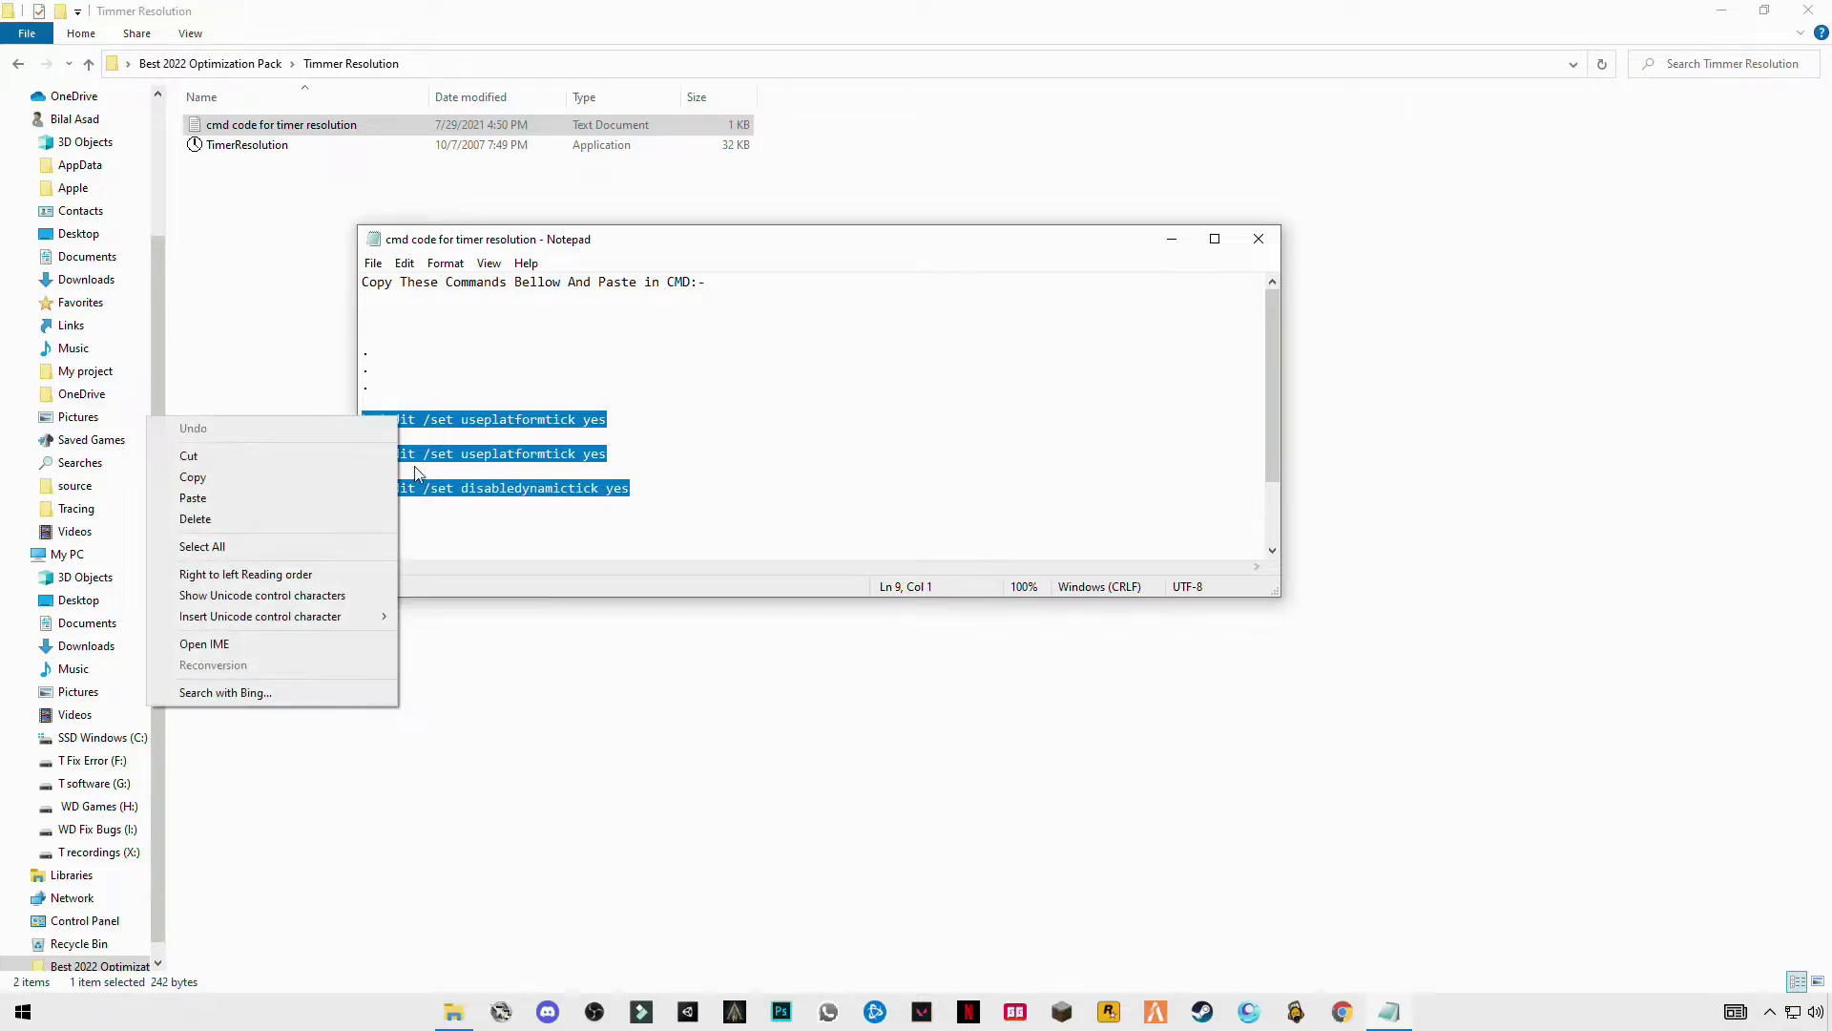
left_click(200, 482)
Step: Search for 'cmd' and run Command Prompt as administrator, approving the UAC prompt
left_click(23, 1010)
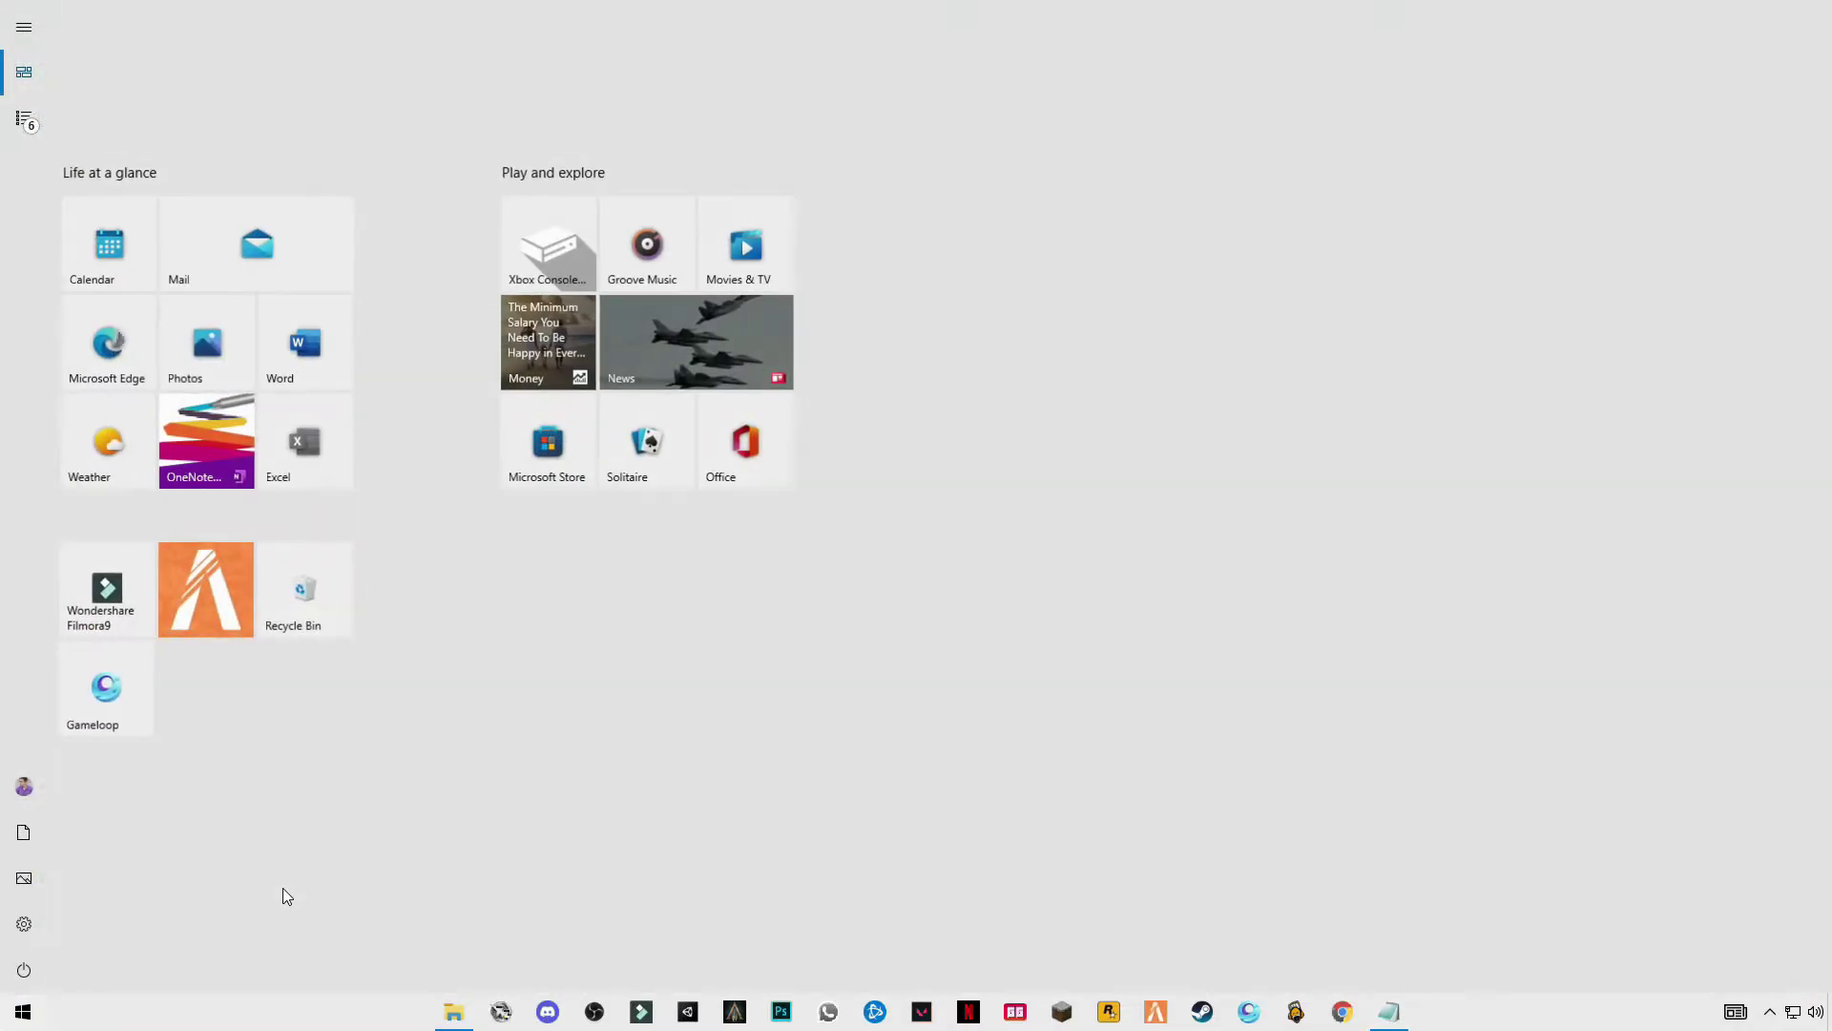
type("cmd")
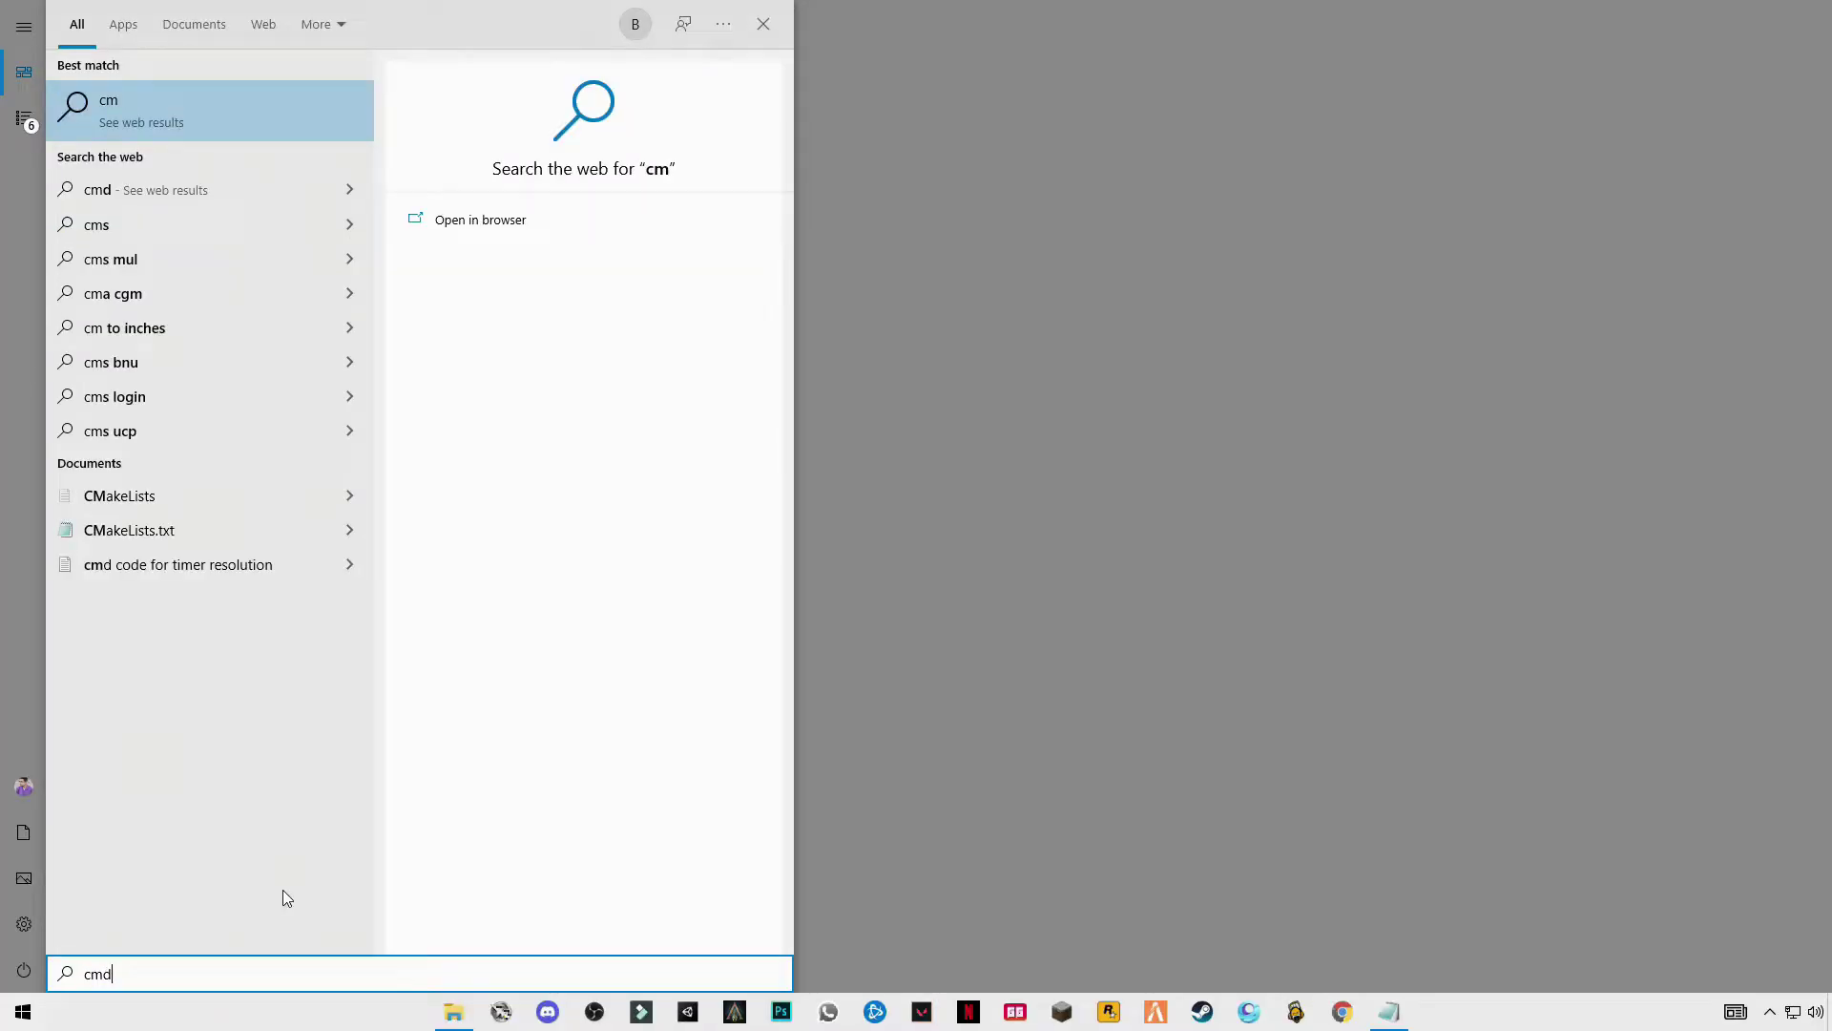
left_click(180, 113)
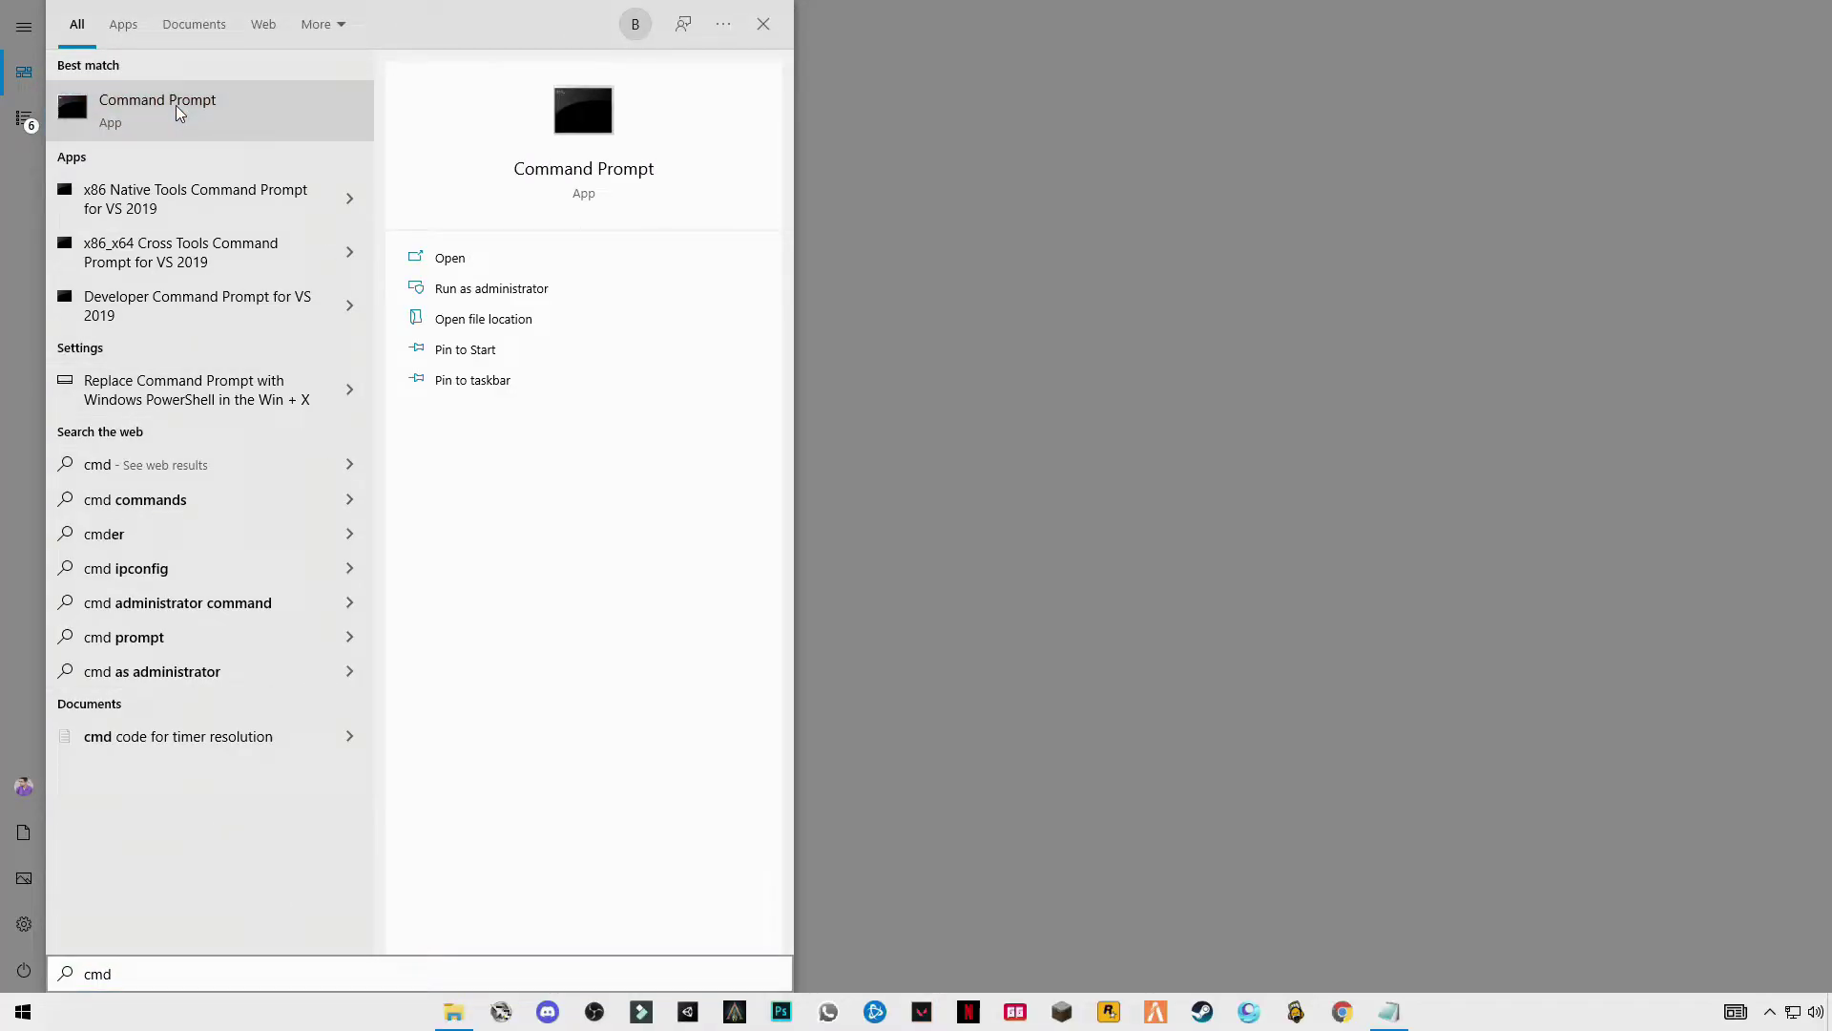
right_click(180, 113)
left_click(291, 126)
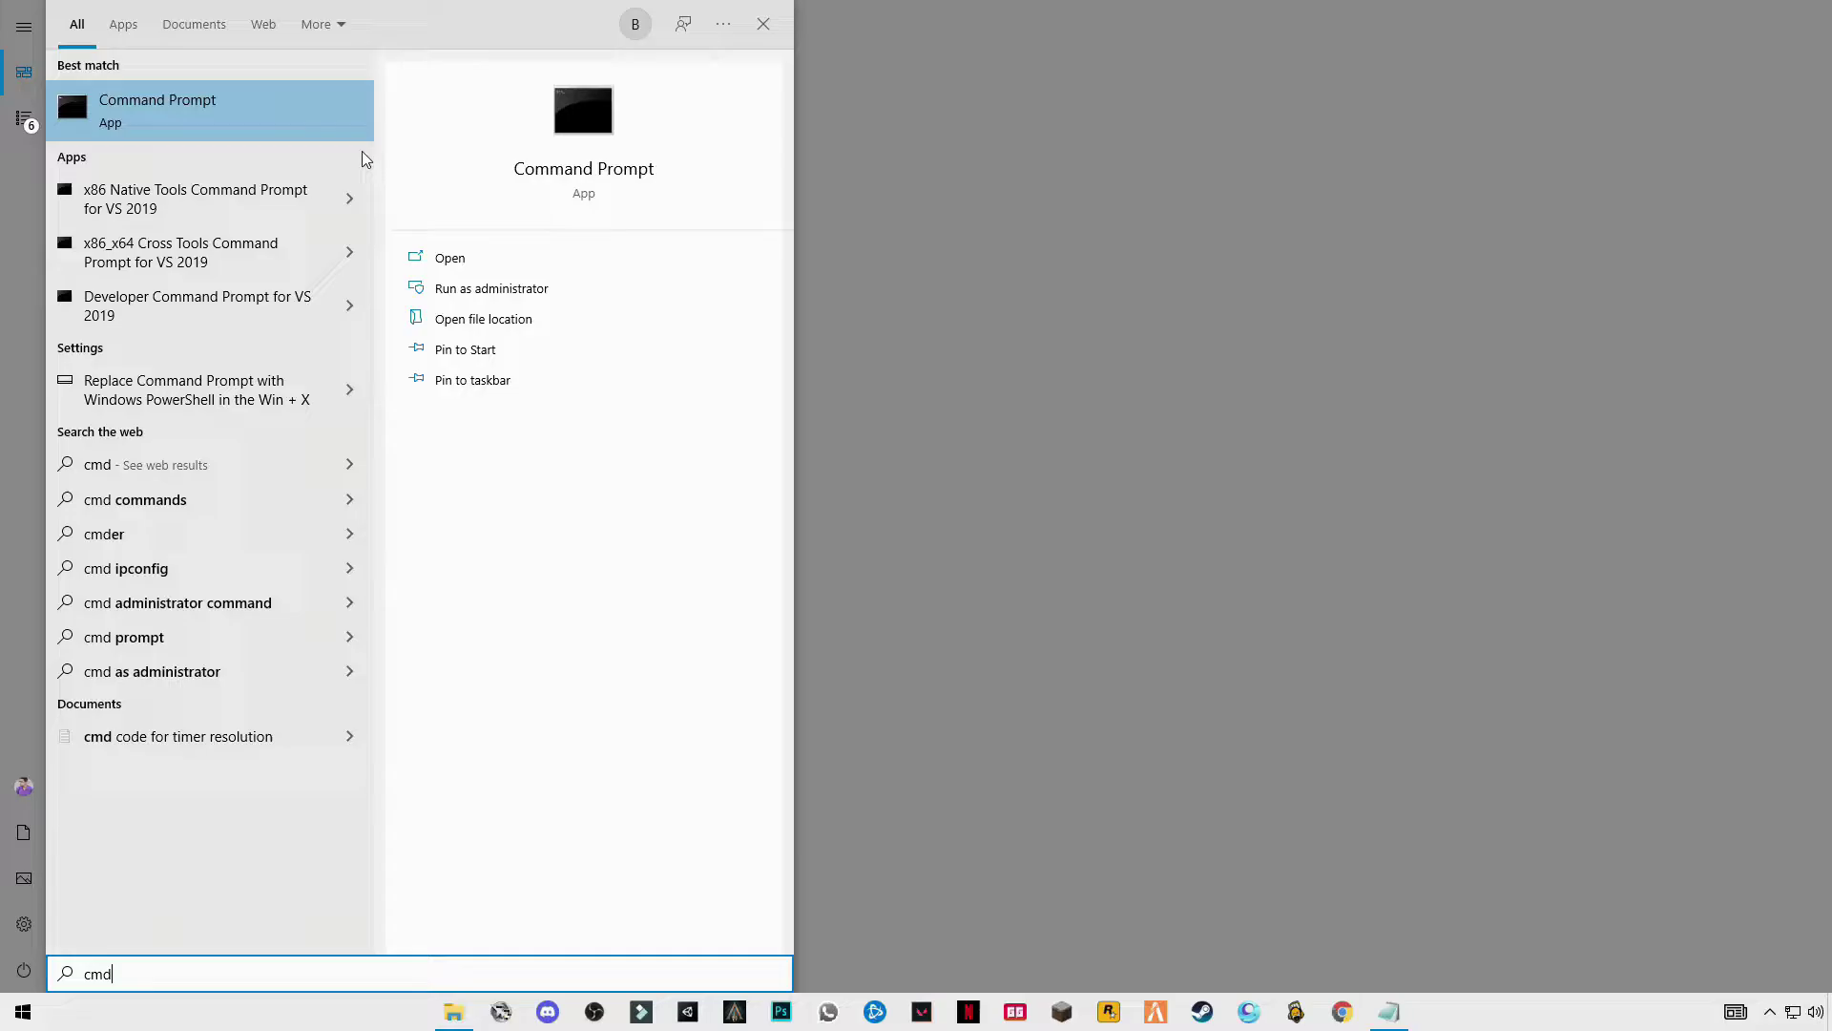
left_click(842, 630)
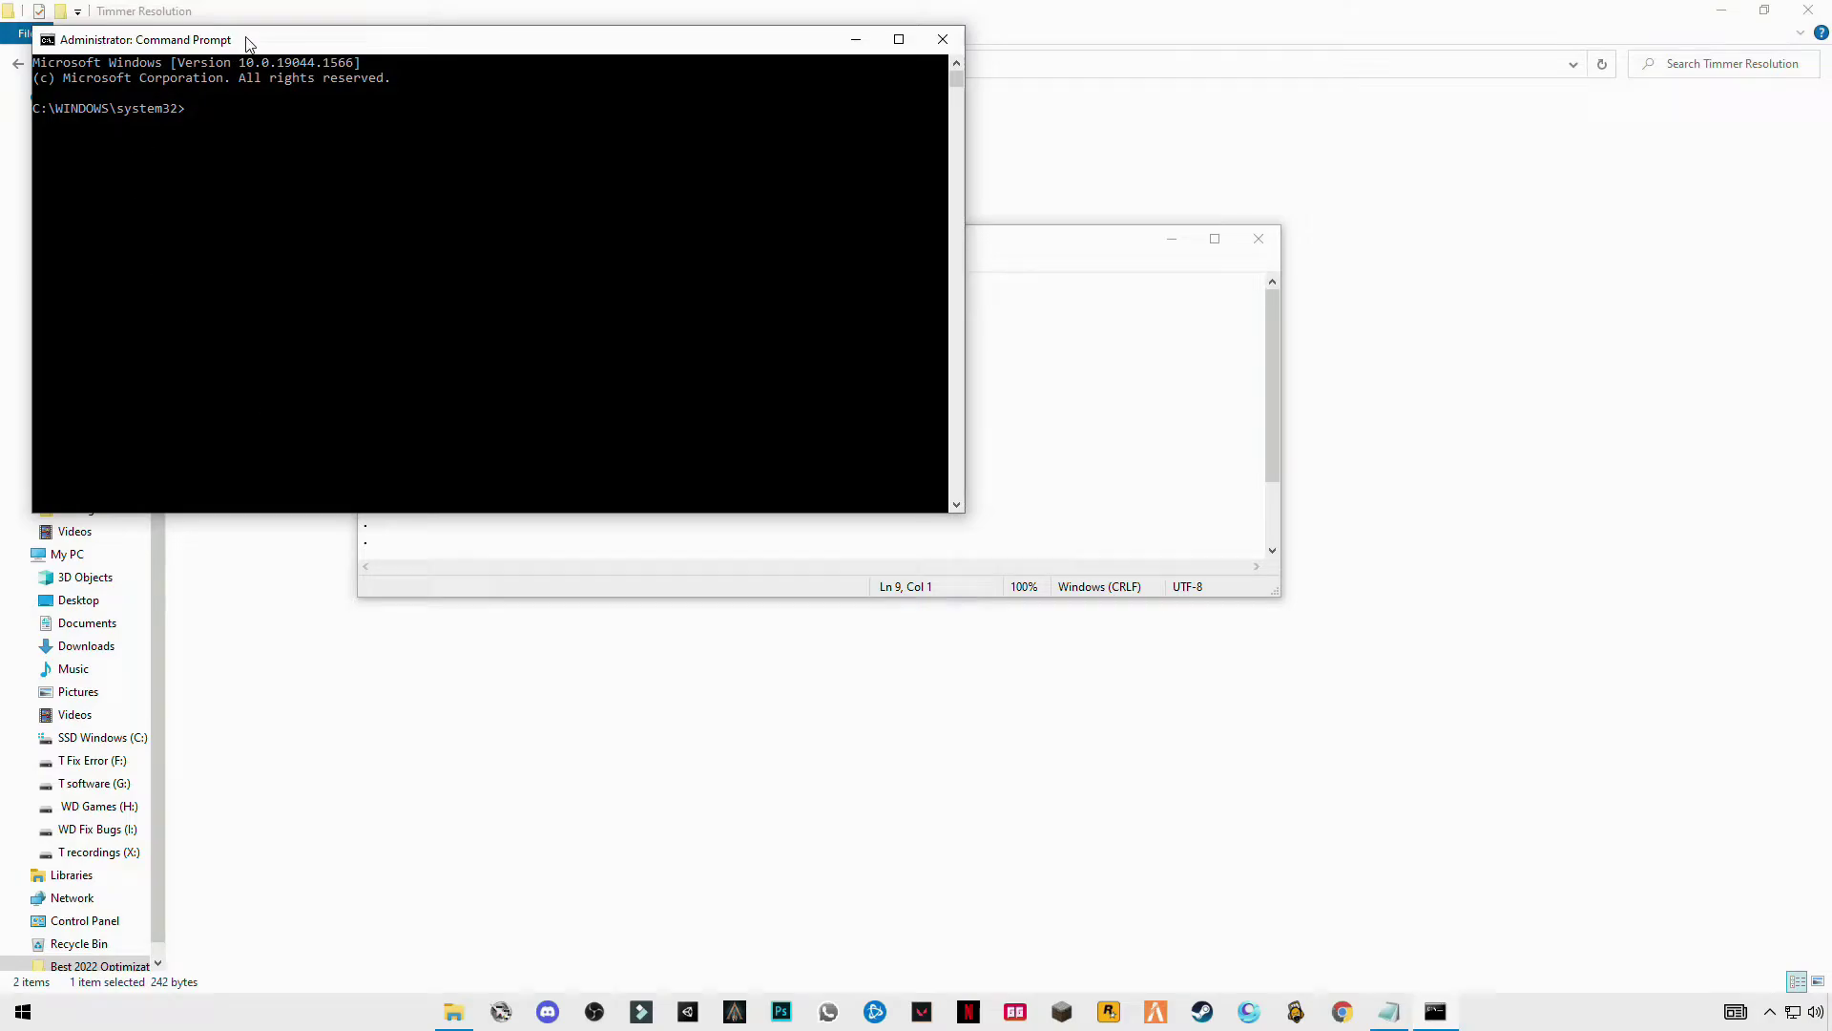
Step: Paste and run the three bcdedit timer commands in the admin console, then close it
left_click_drag(246, 43, 636, 218)
left_click(597, 291)
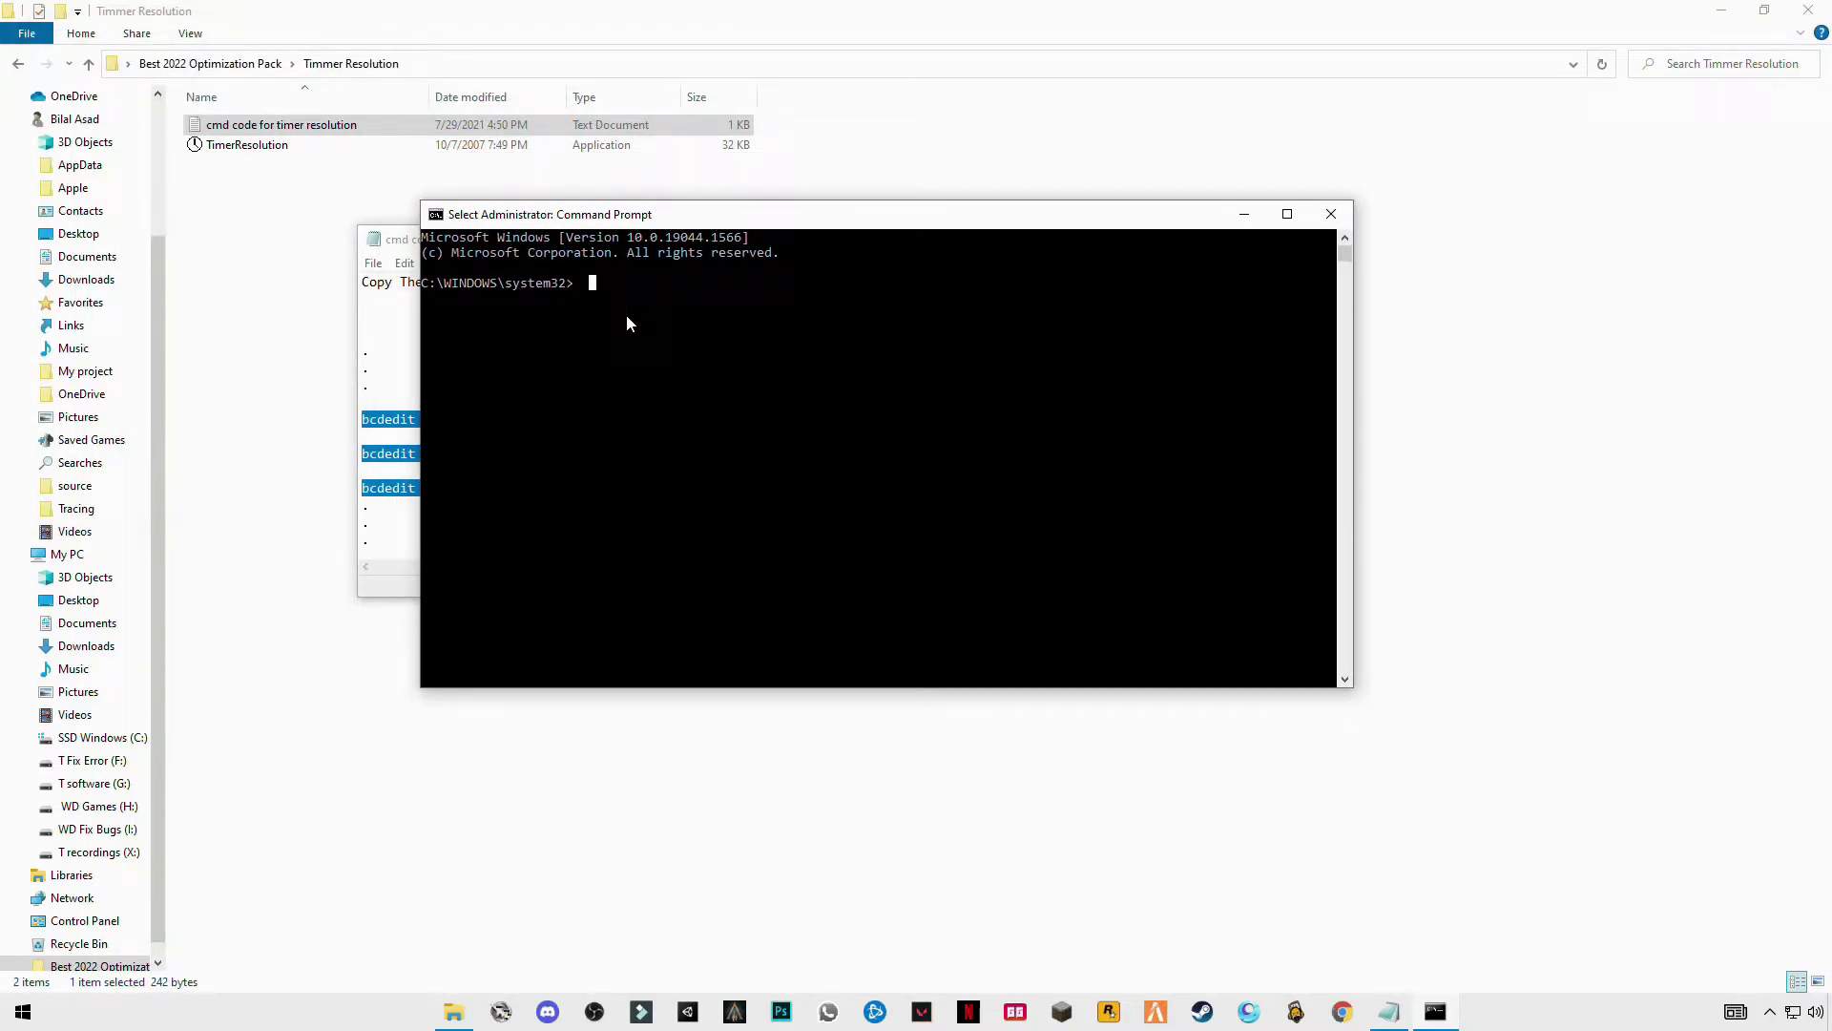
right_click(627, 317)
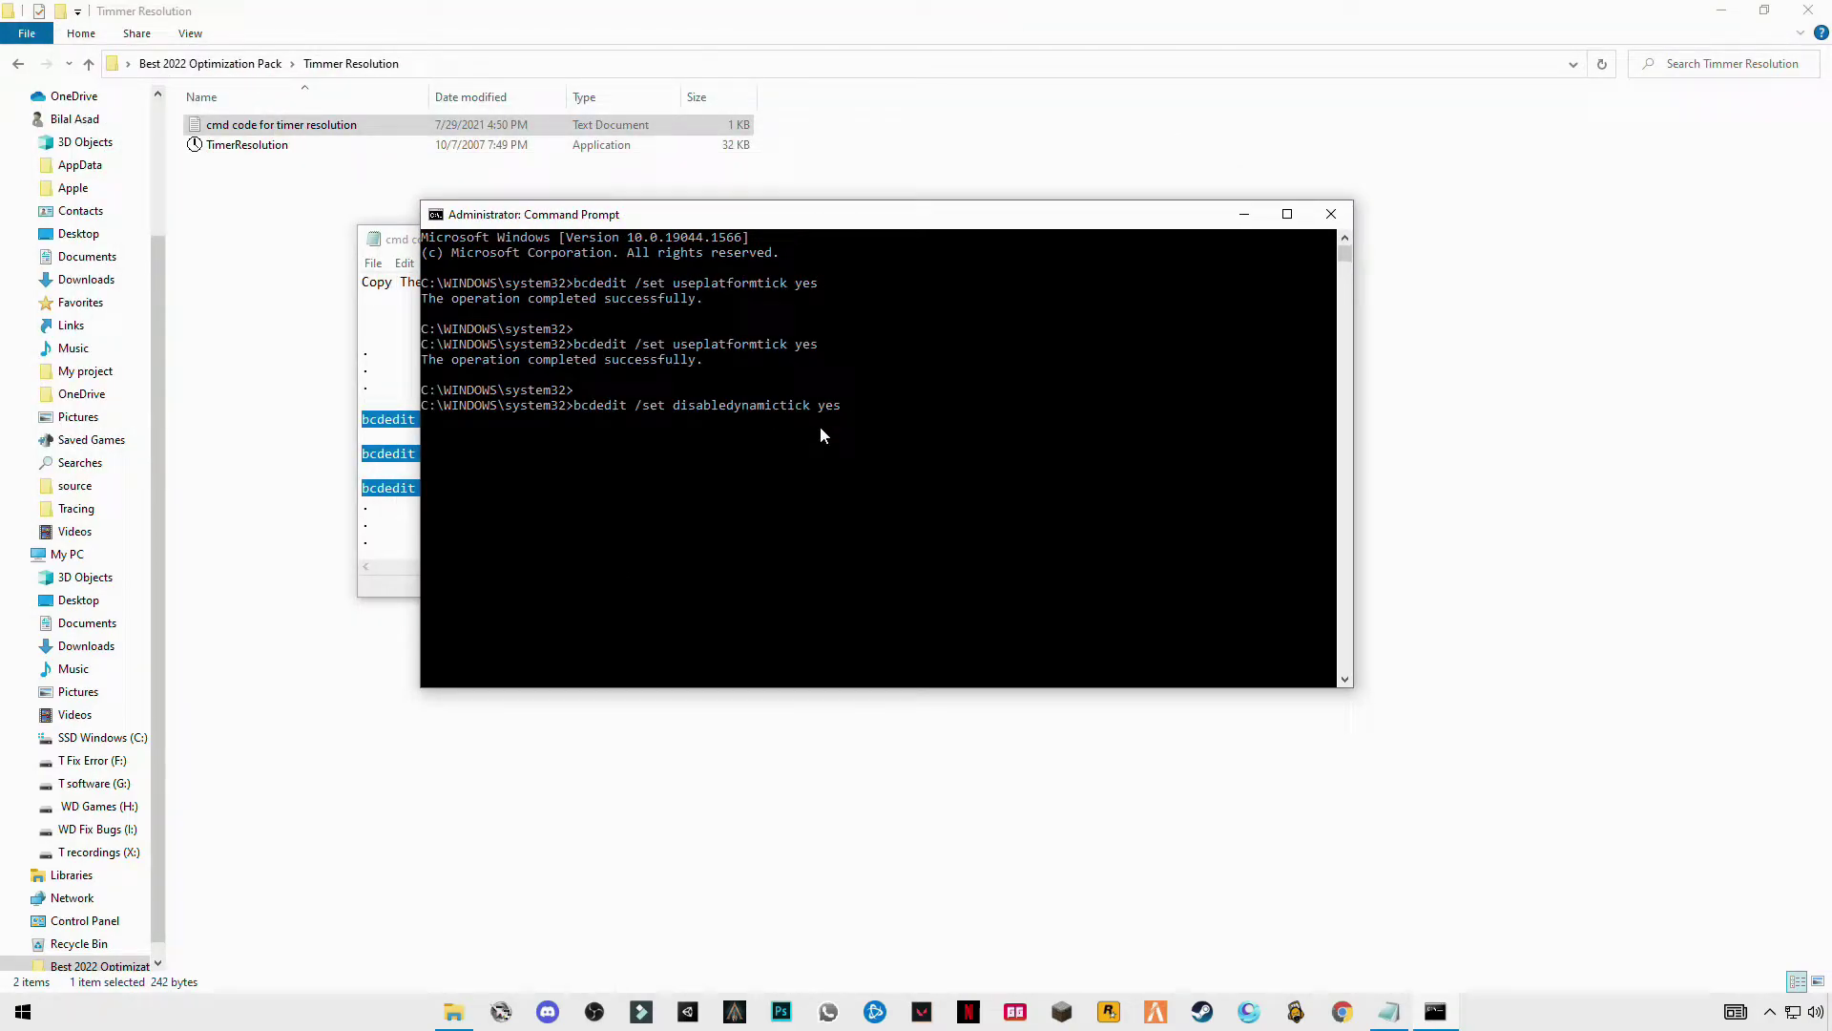
key("Return")
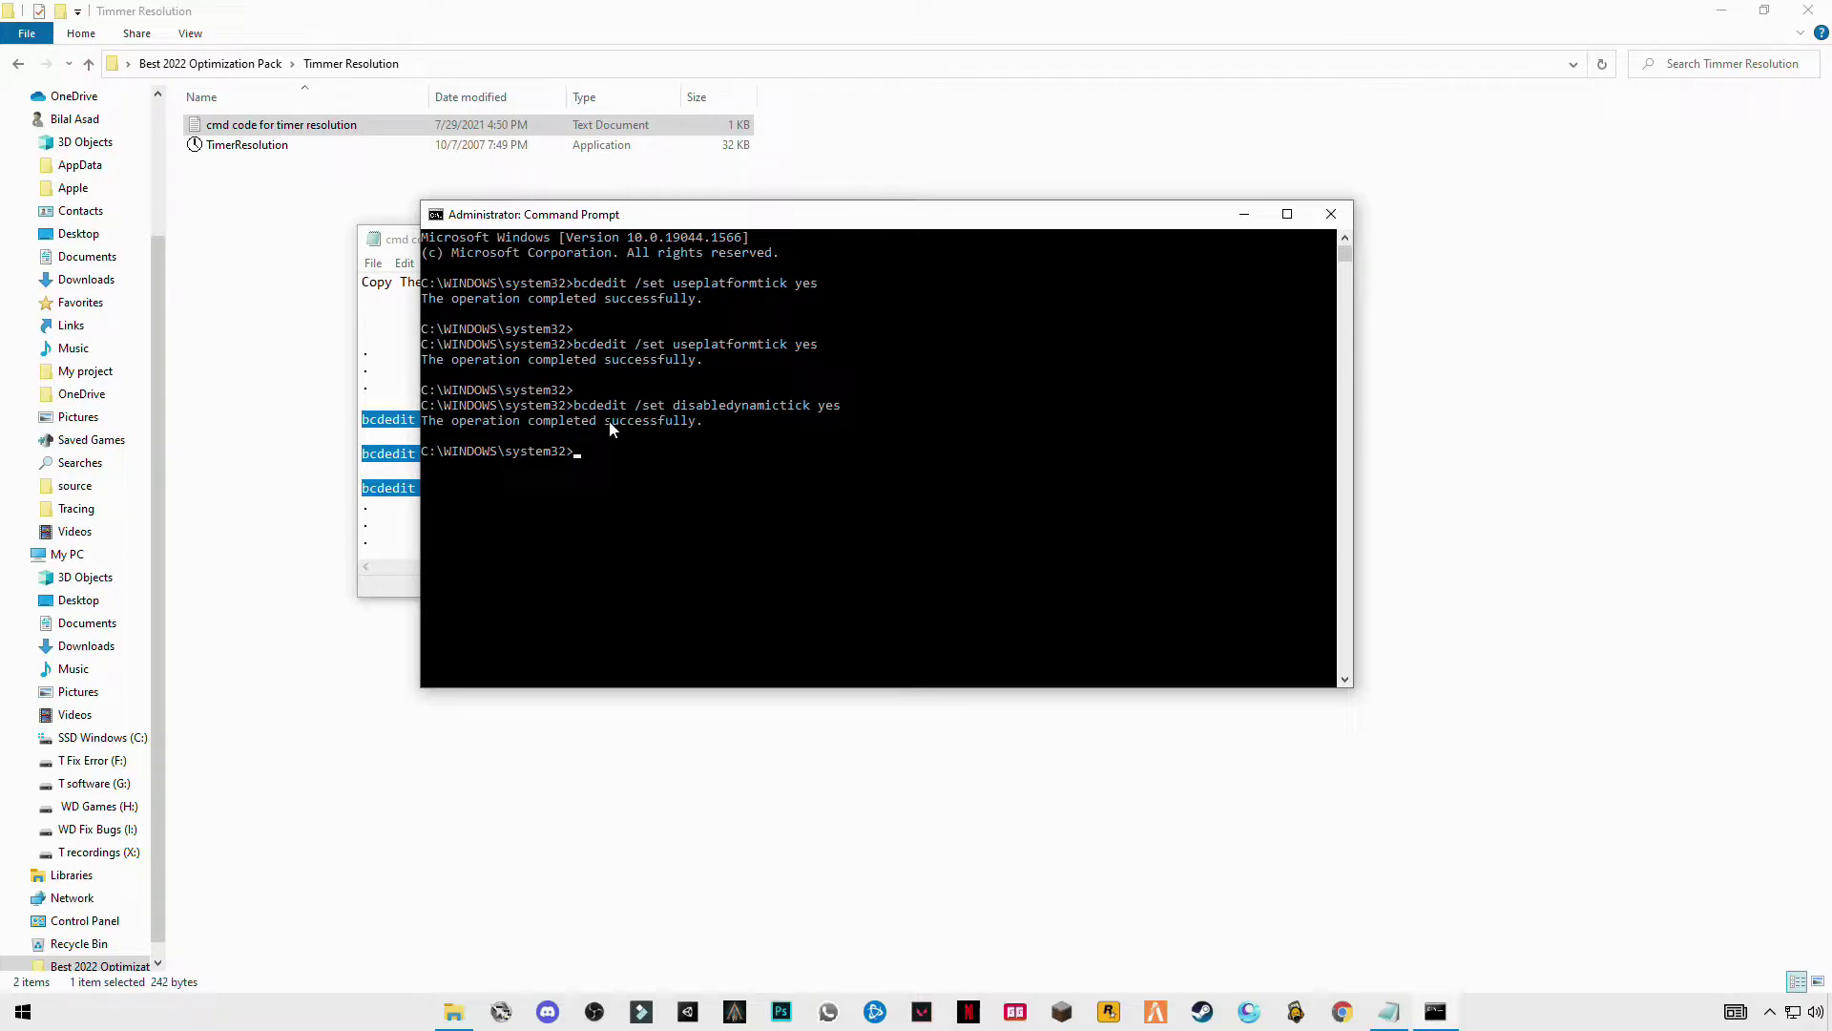
left_click(1331, 214)
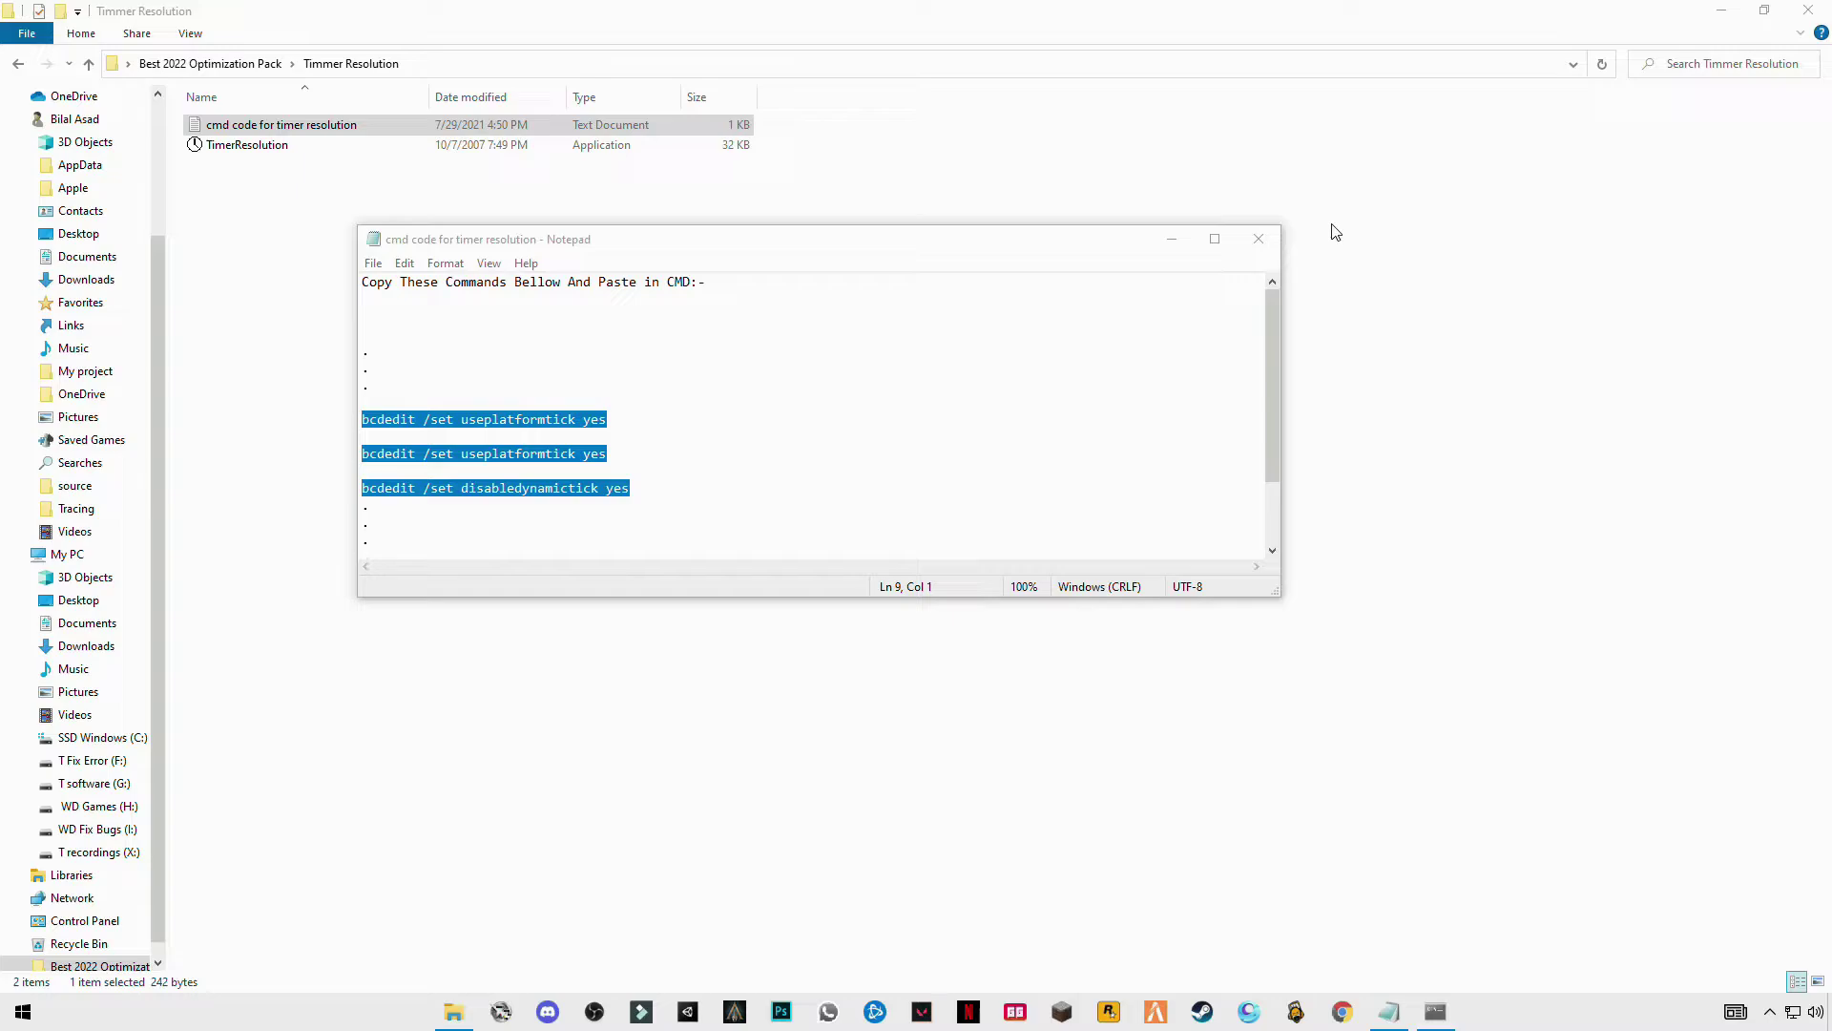
Step: Close the notes, launch TimerResolution.exe and set the current resolution to the 0.500 ms maximum
left_click(1259, 238)
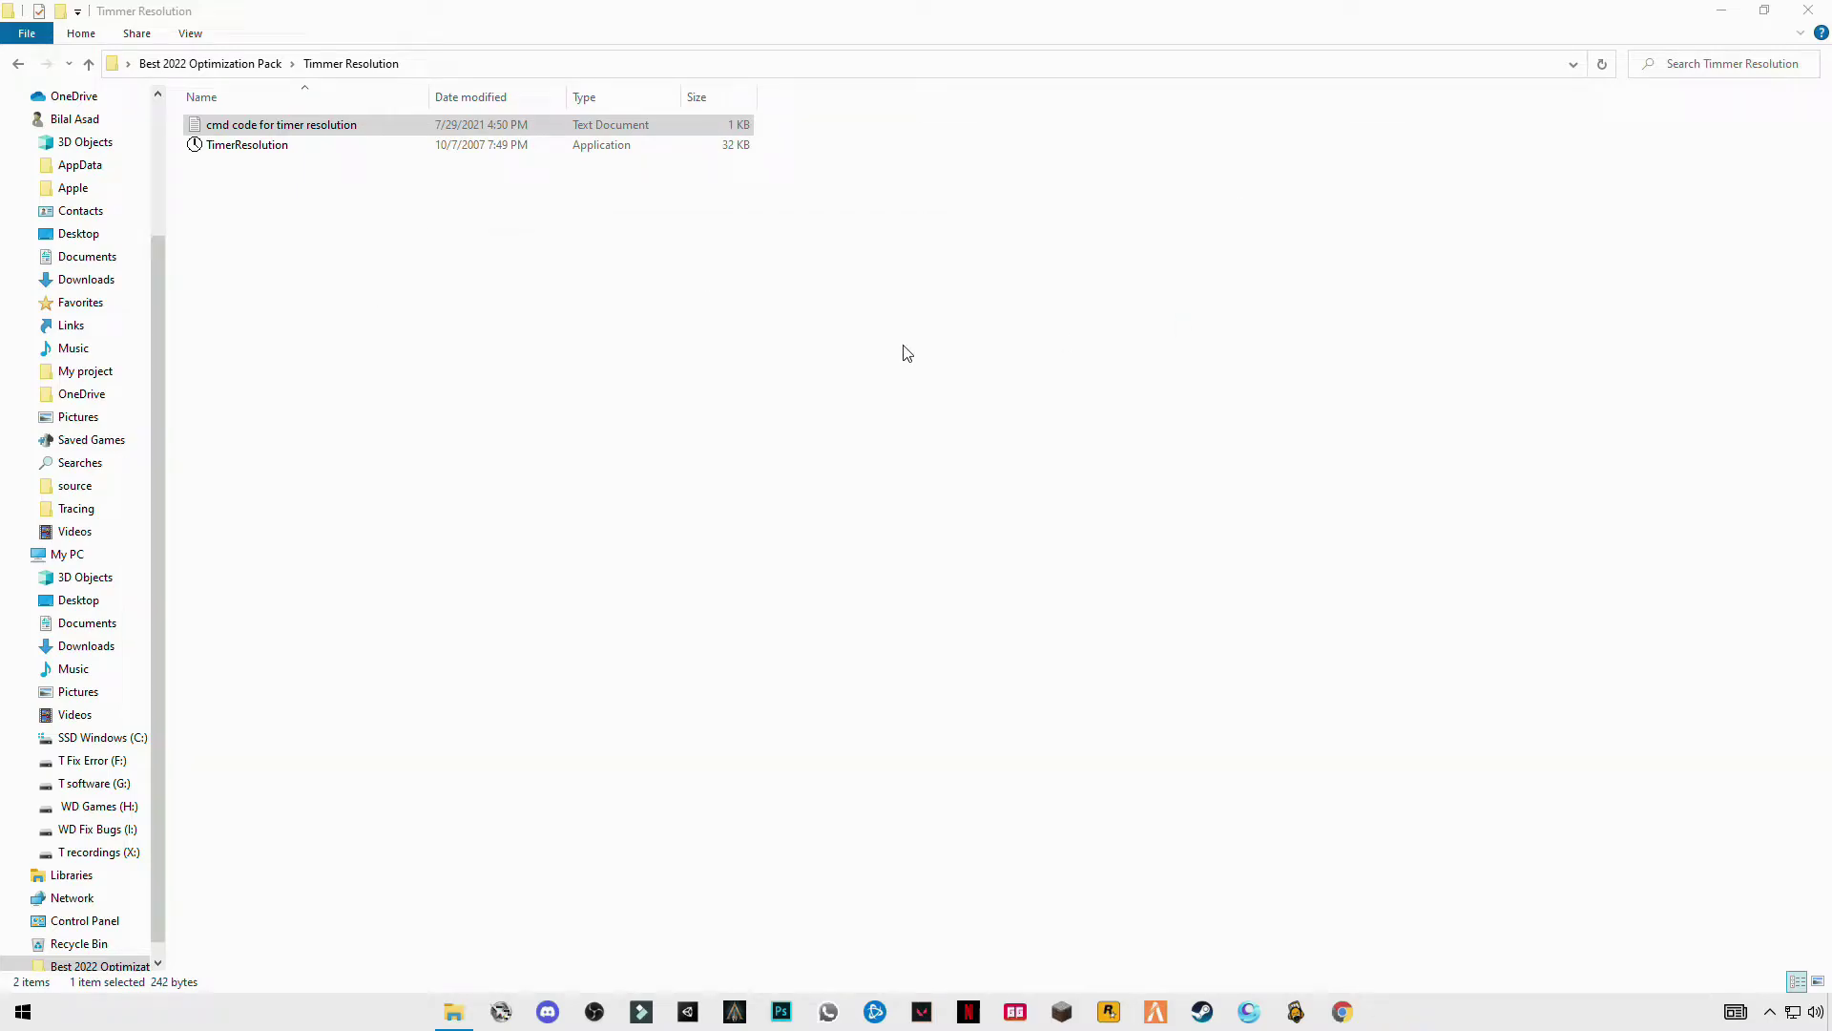
left_click(454, 225)
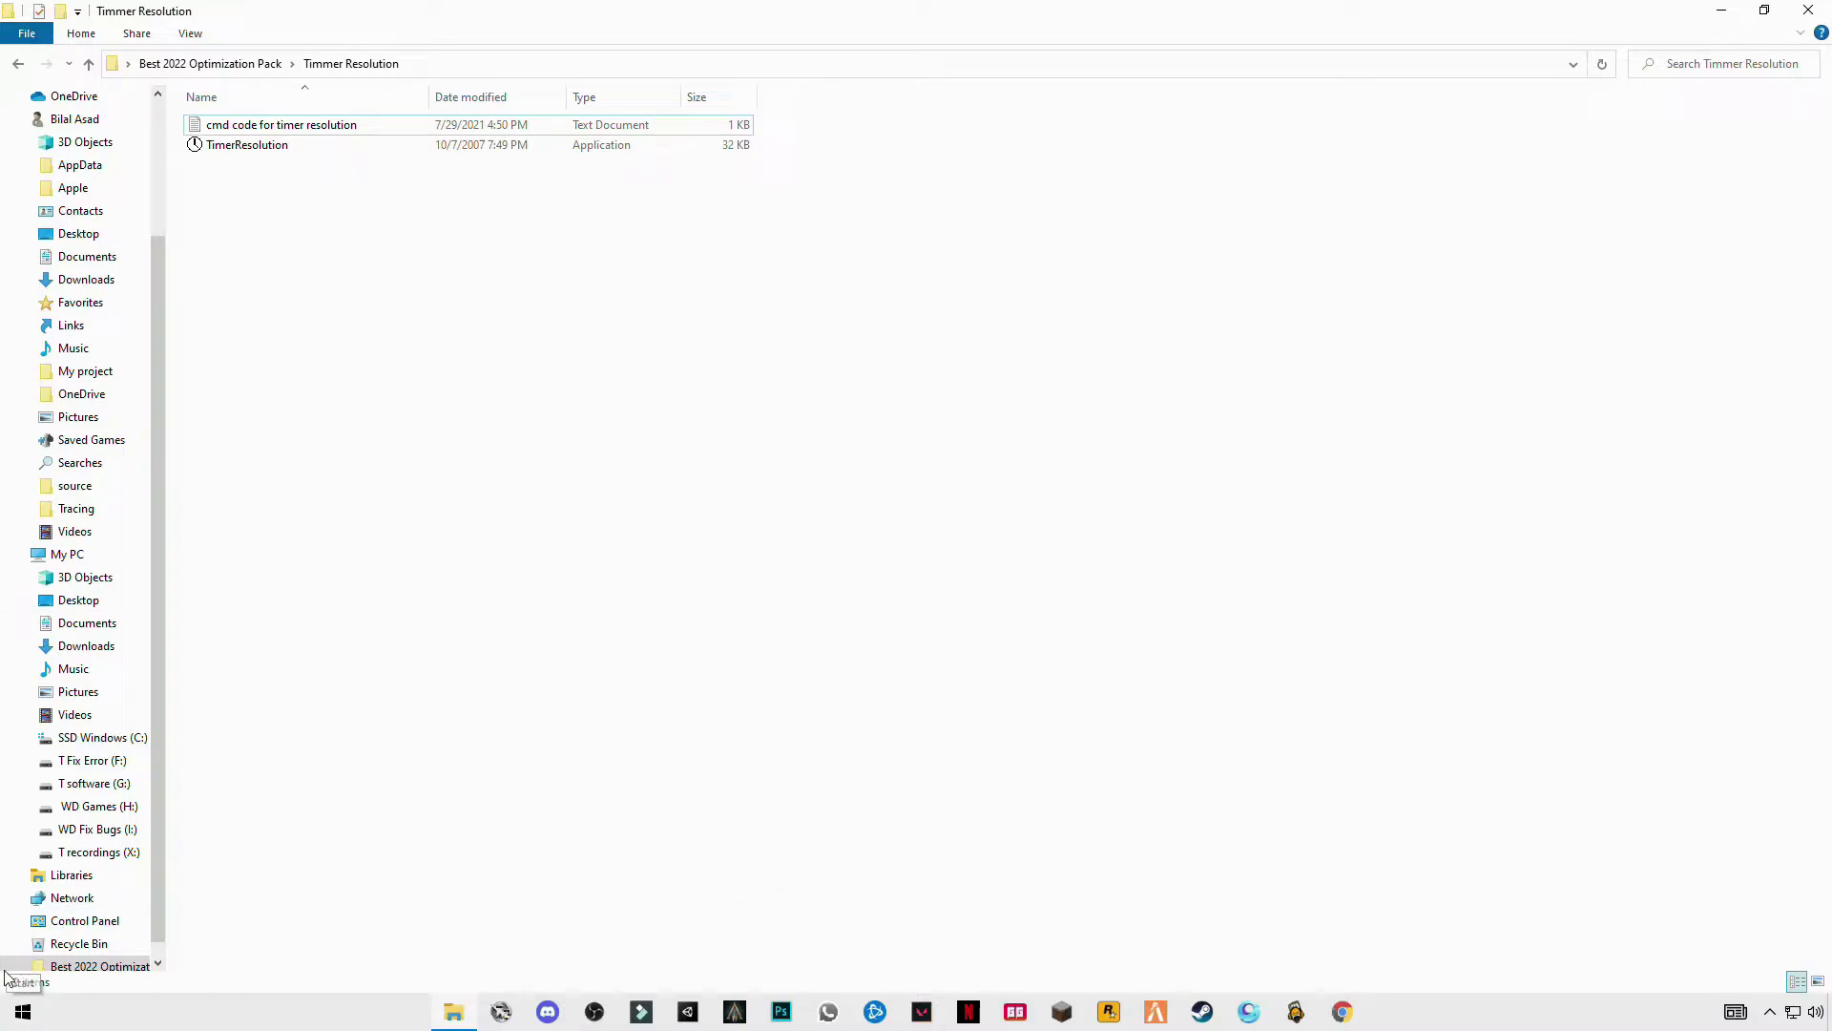
double_click(241, 149)
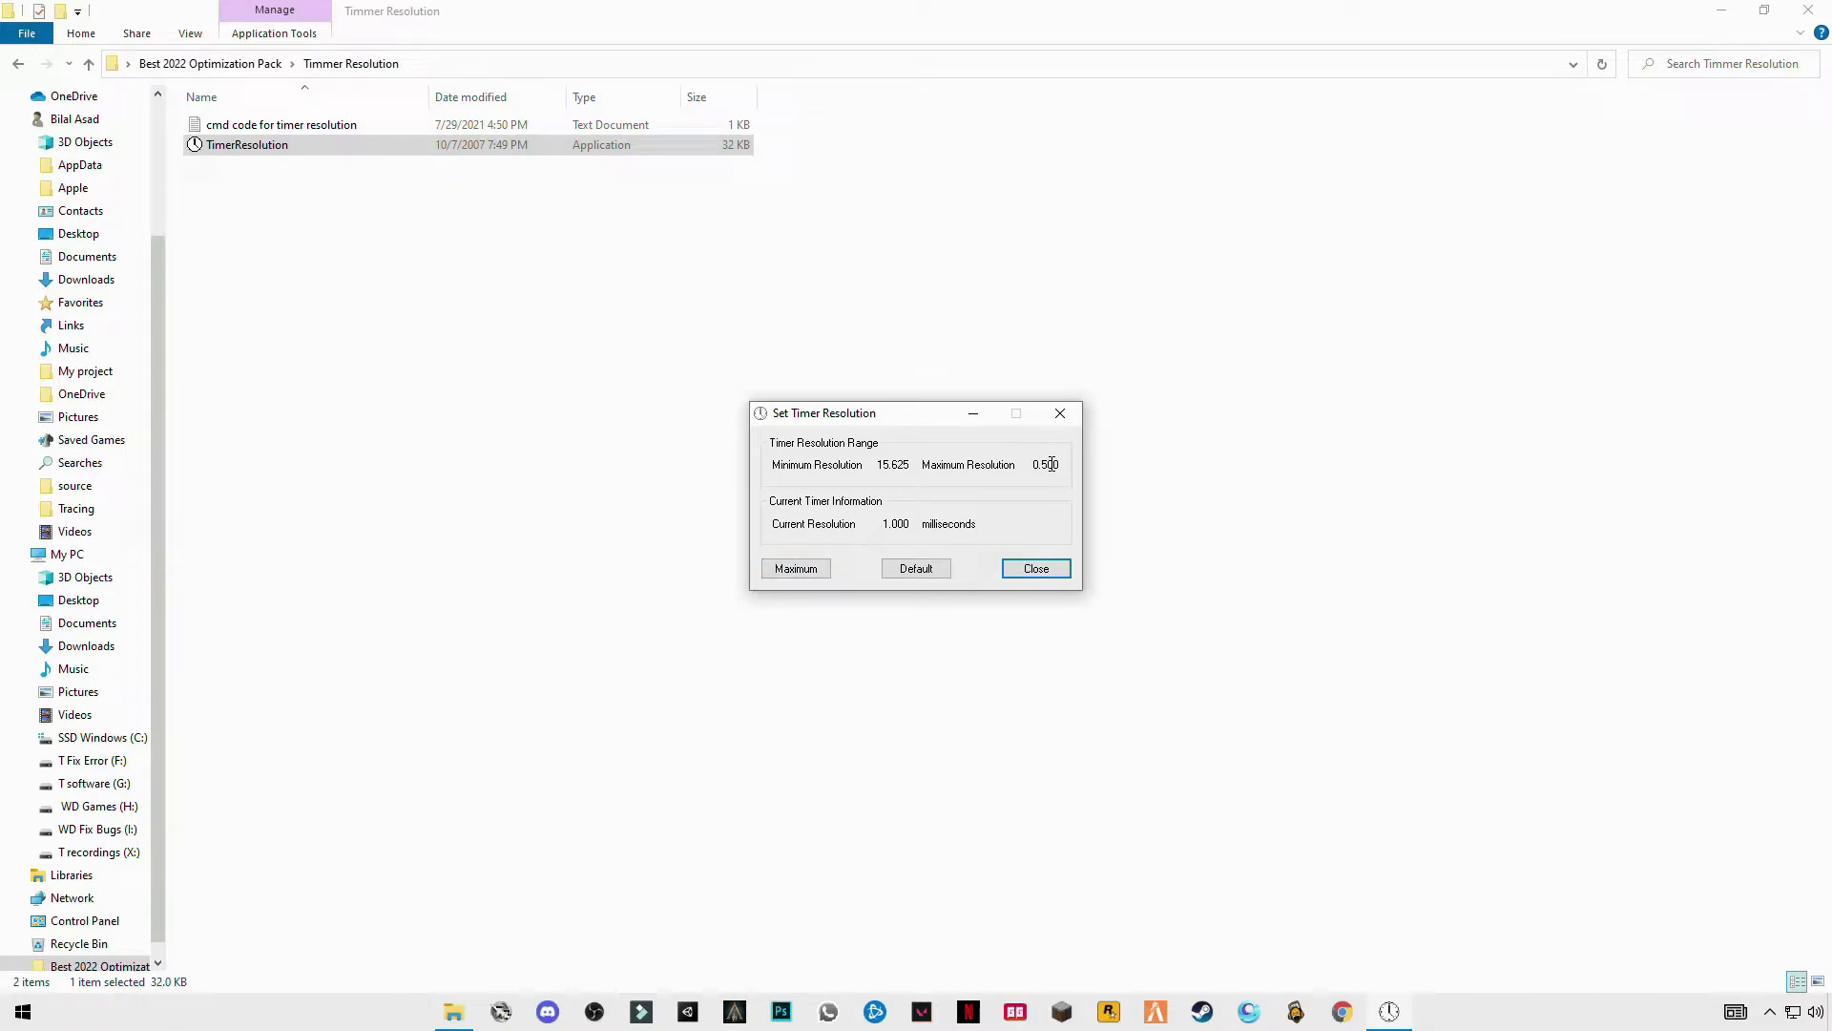
left_click(795, 568)
left_click(791, 571)
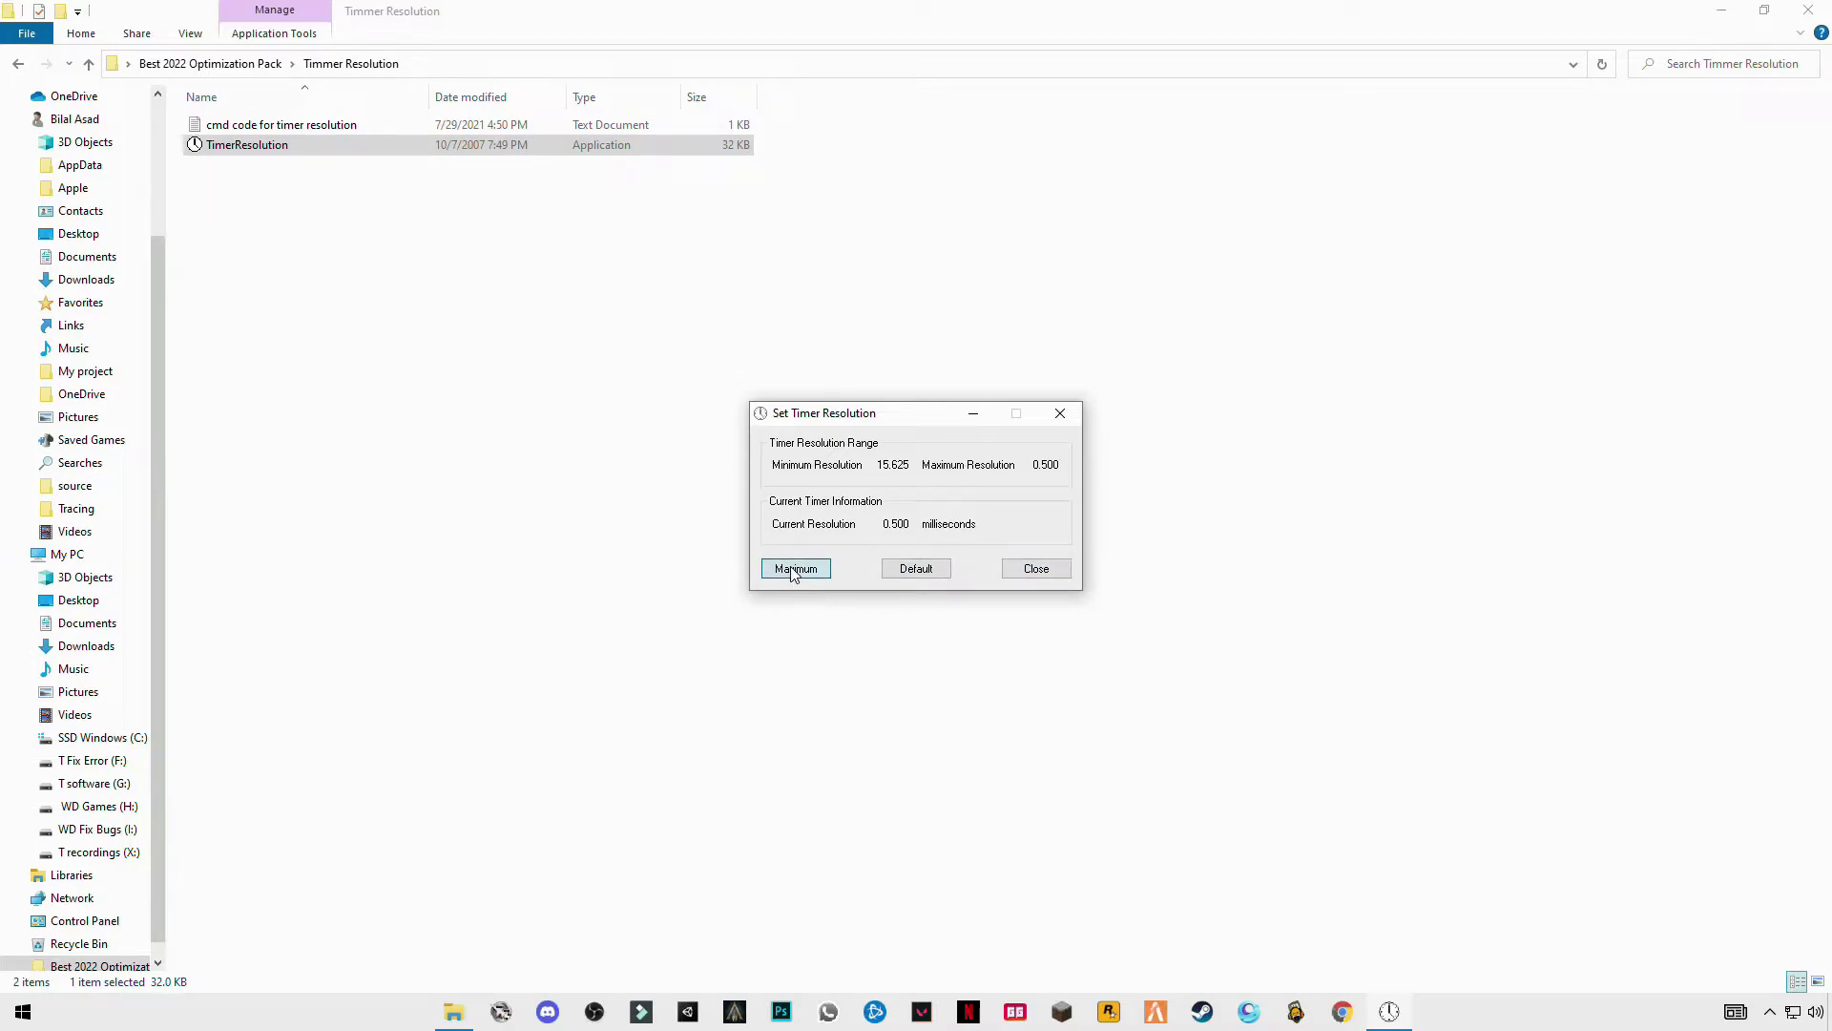
Step: Minimize TimerResolution, reopen the pack folder and rename its shortcut to 'run'
left_click(981, 416)
left_click(1809, 10)
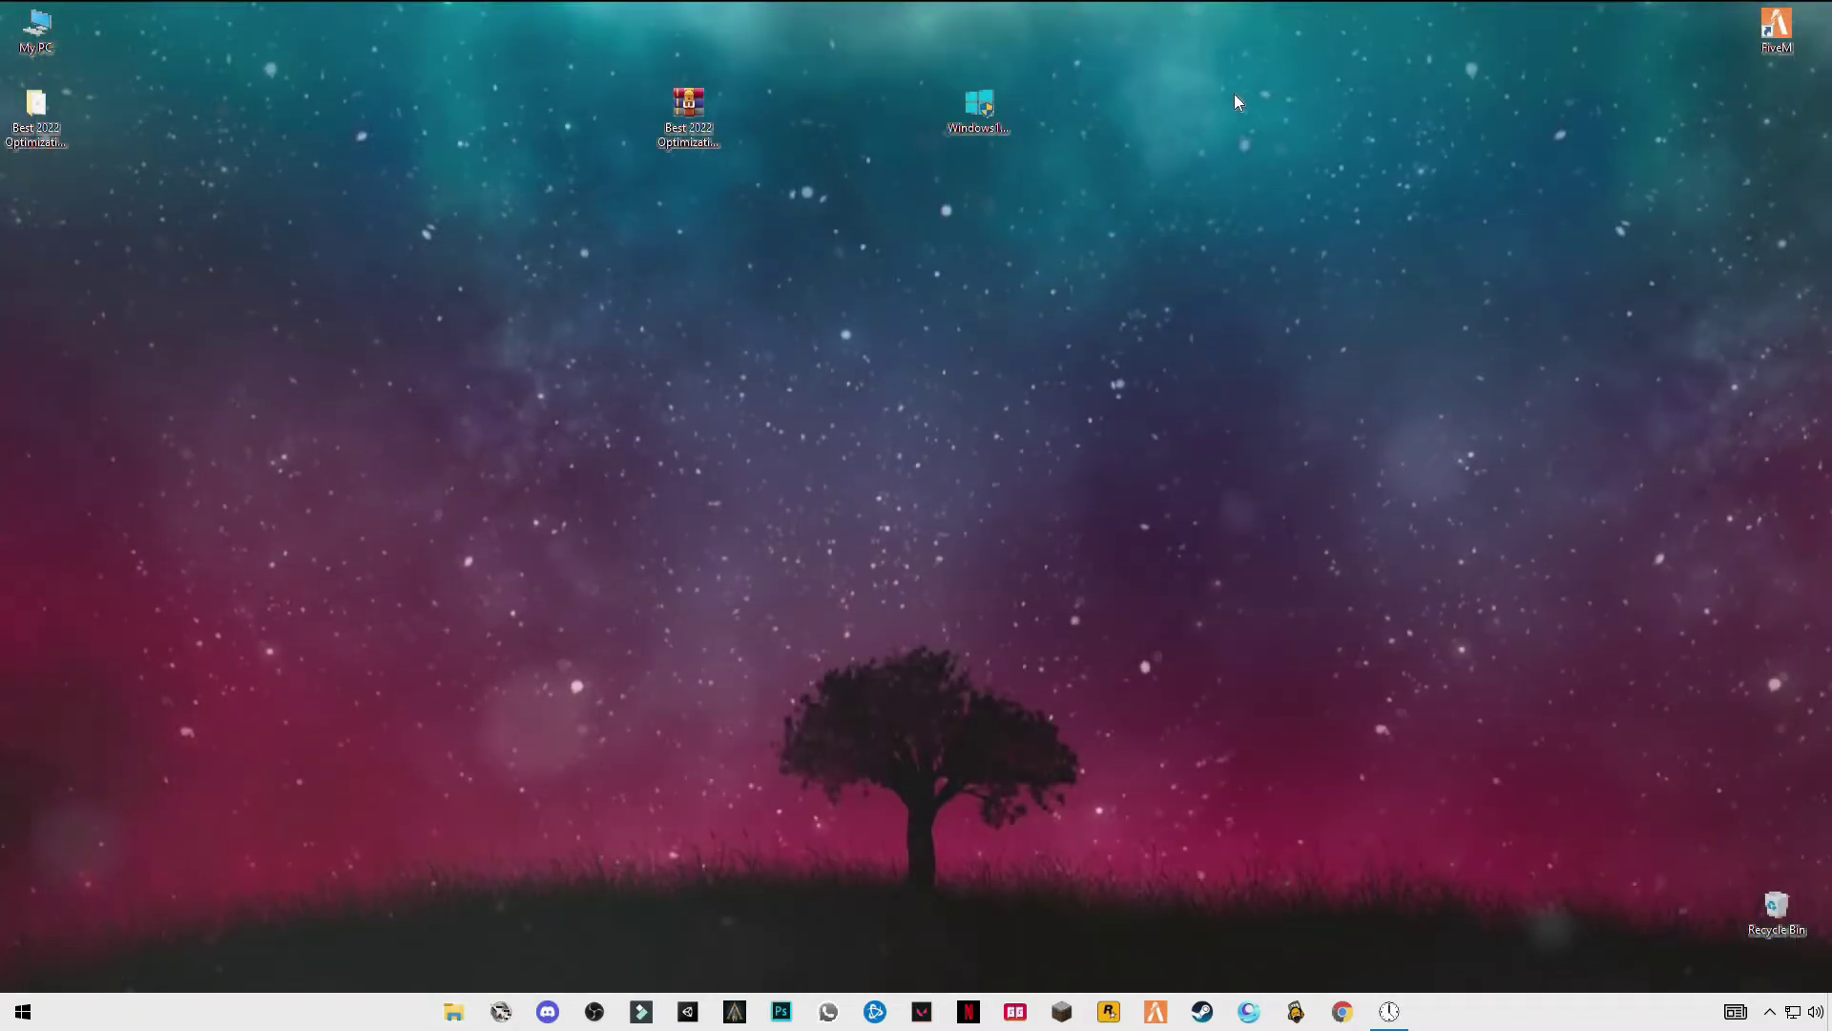
double_click(36, 124)
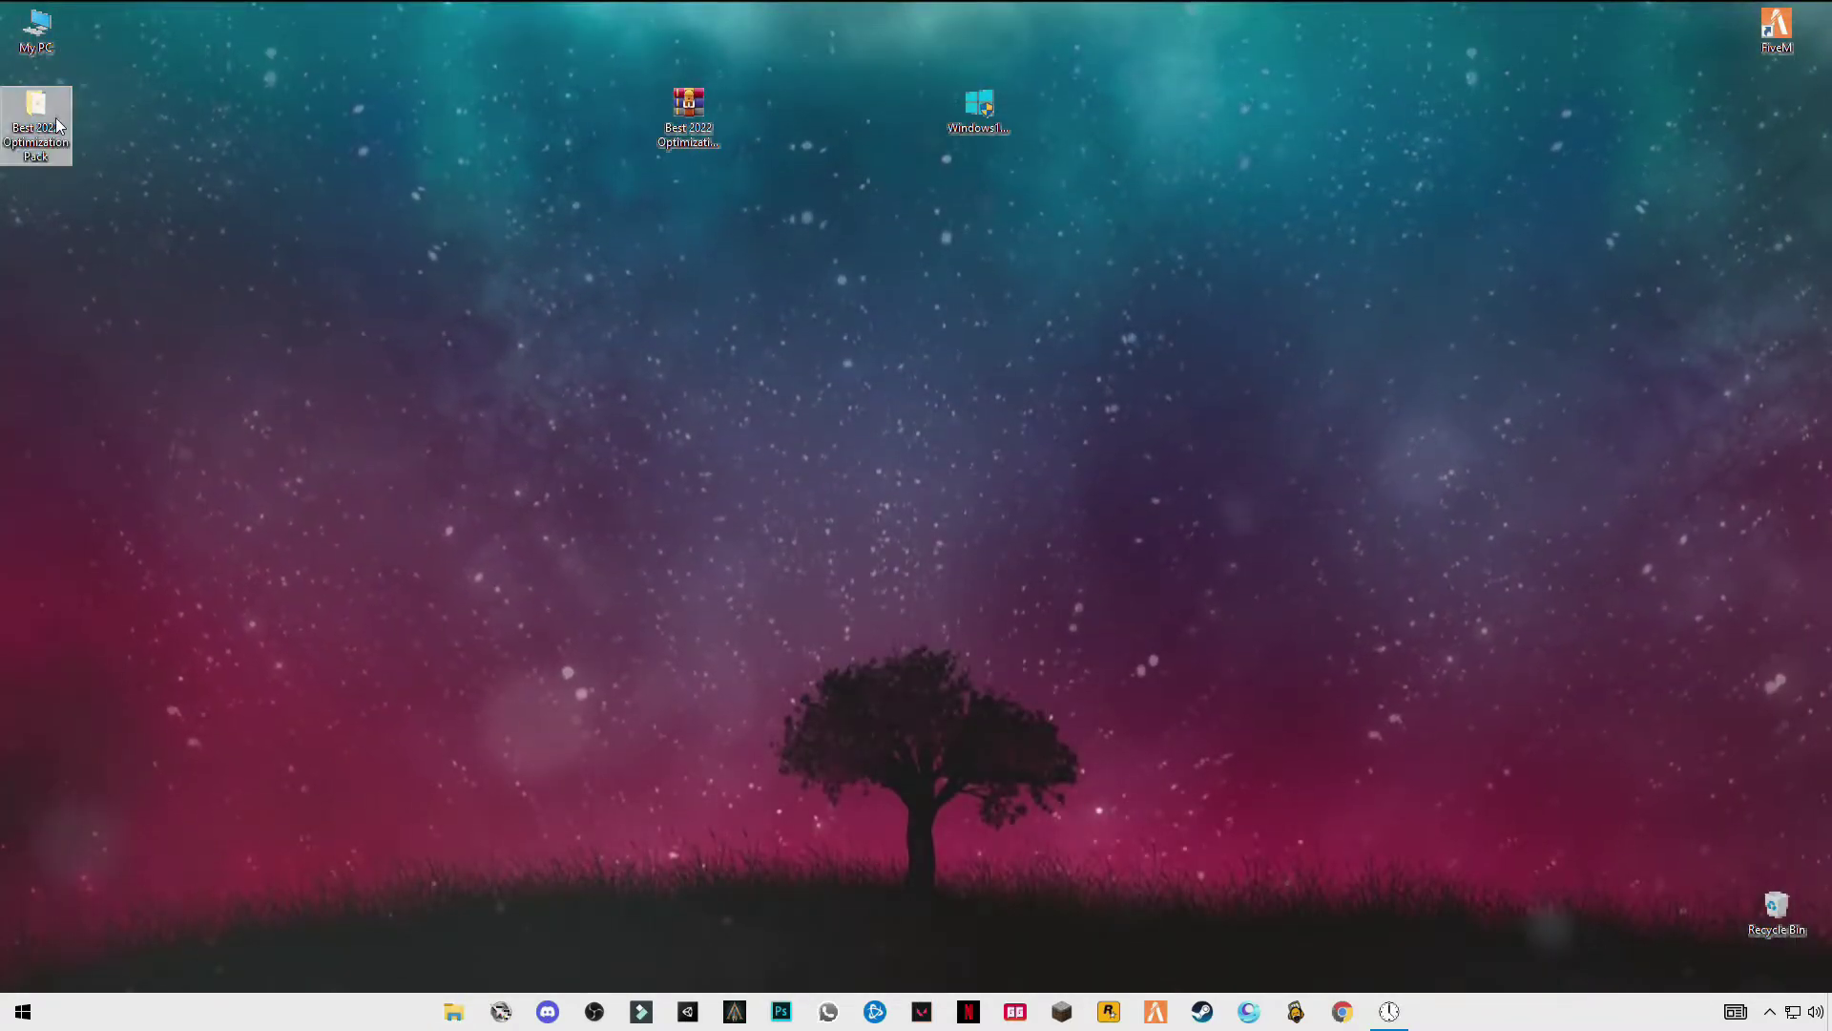
left_click(265, 166)
left_click(266, 166)
key("BackSpace")
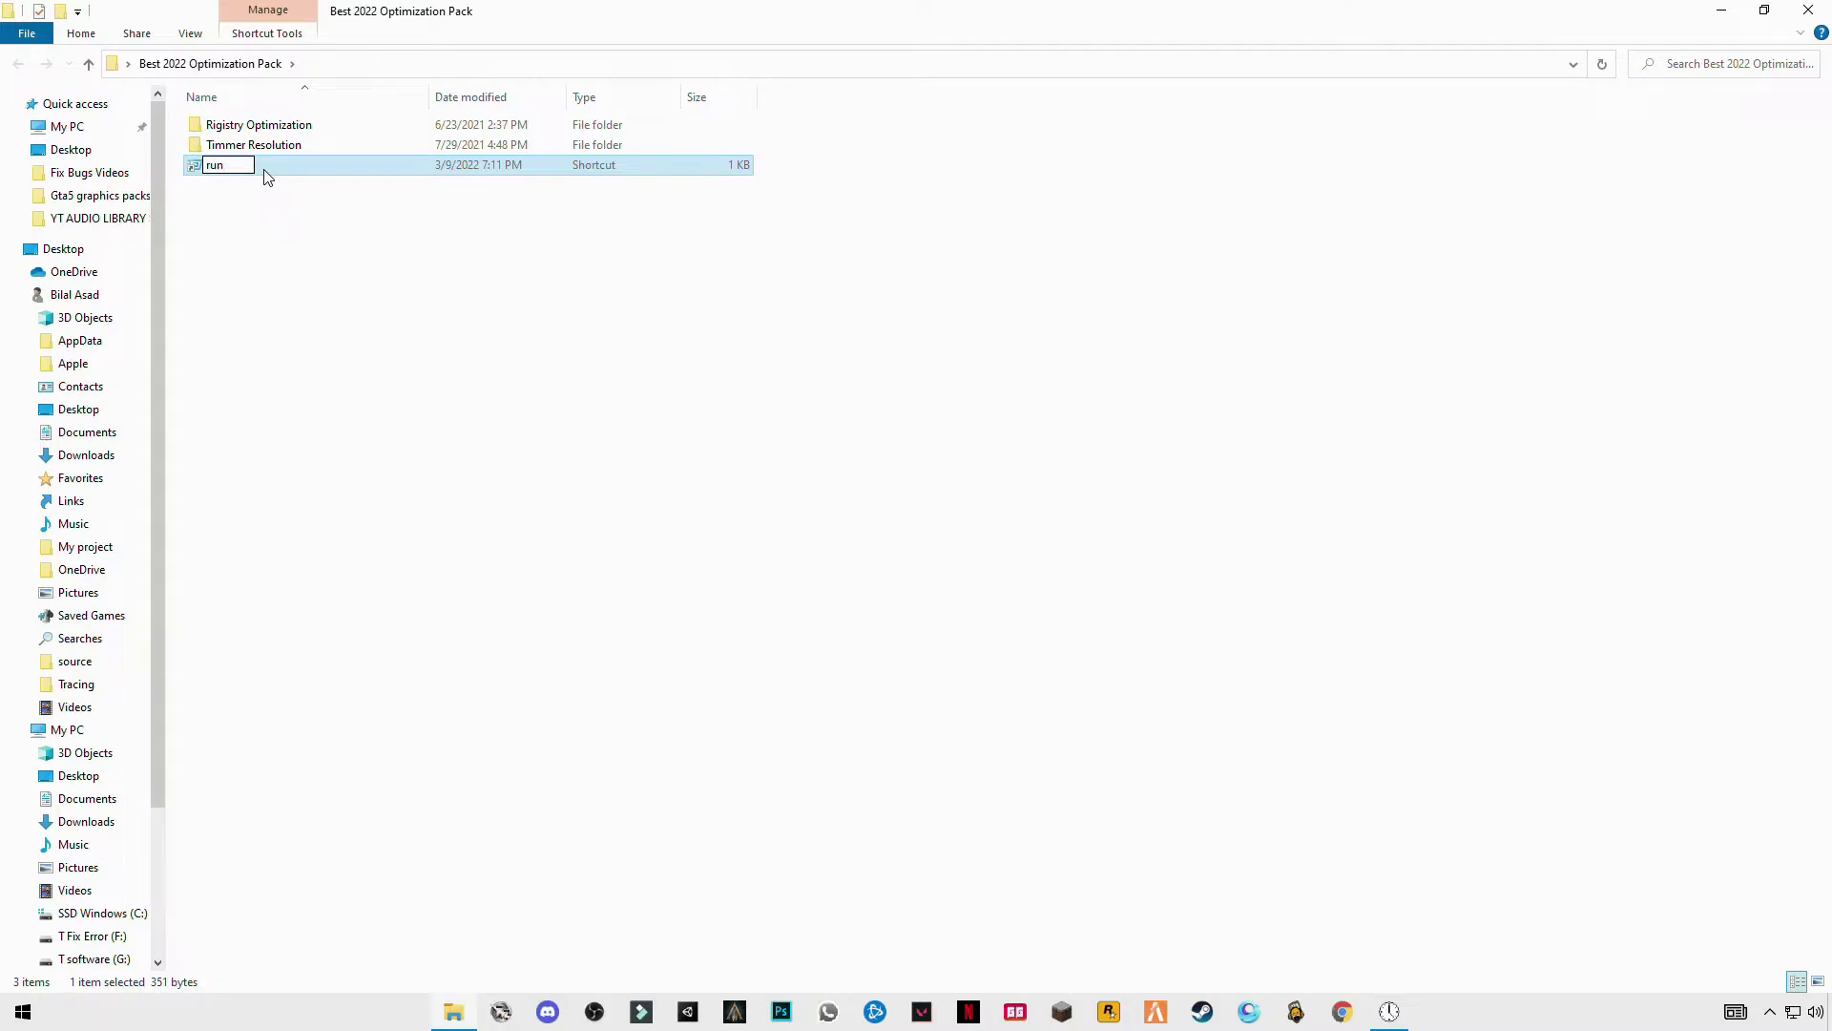
type("run")
left_click(272, 258)
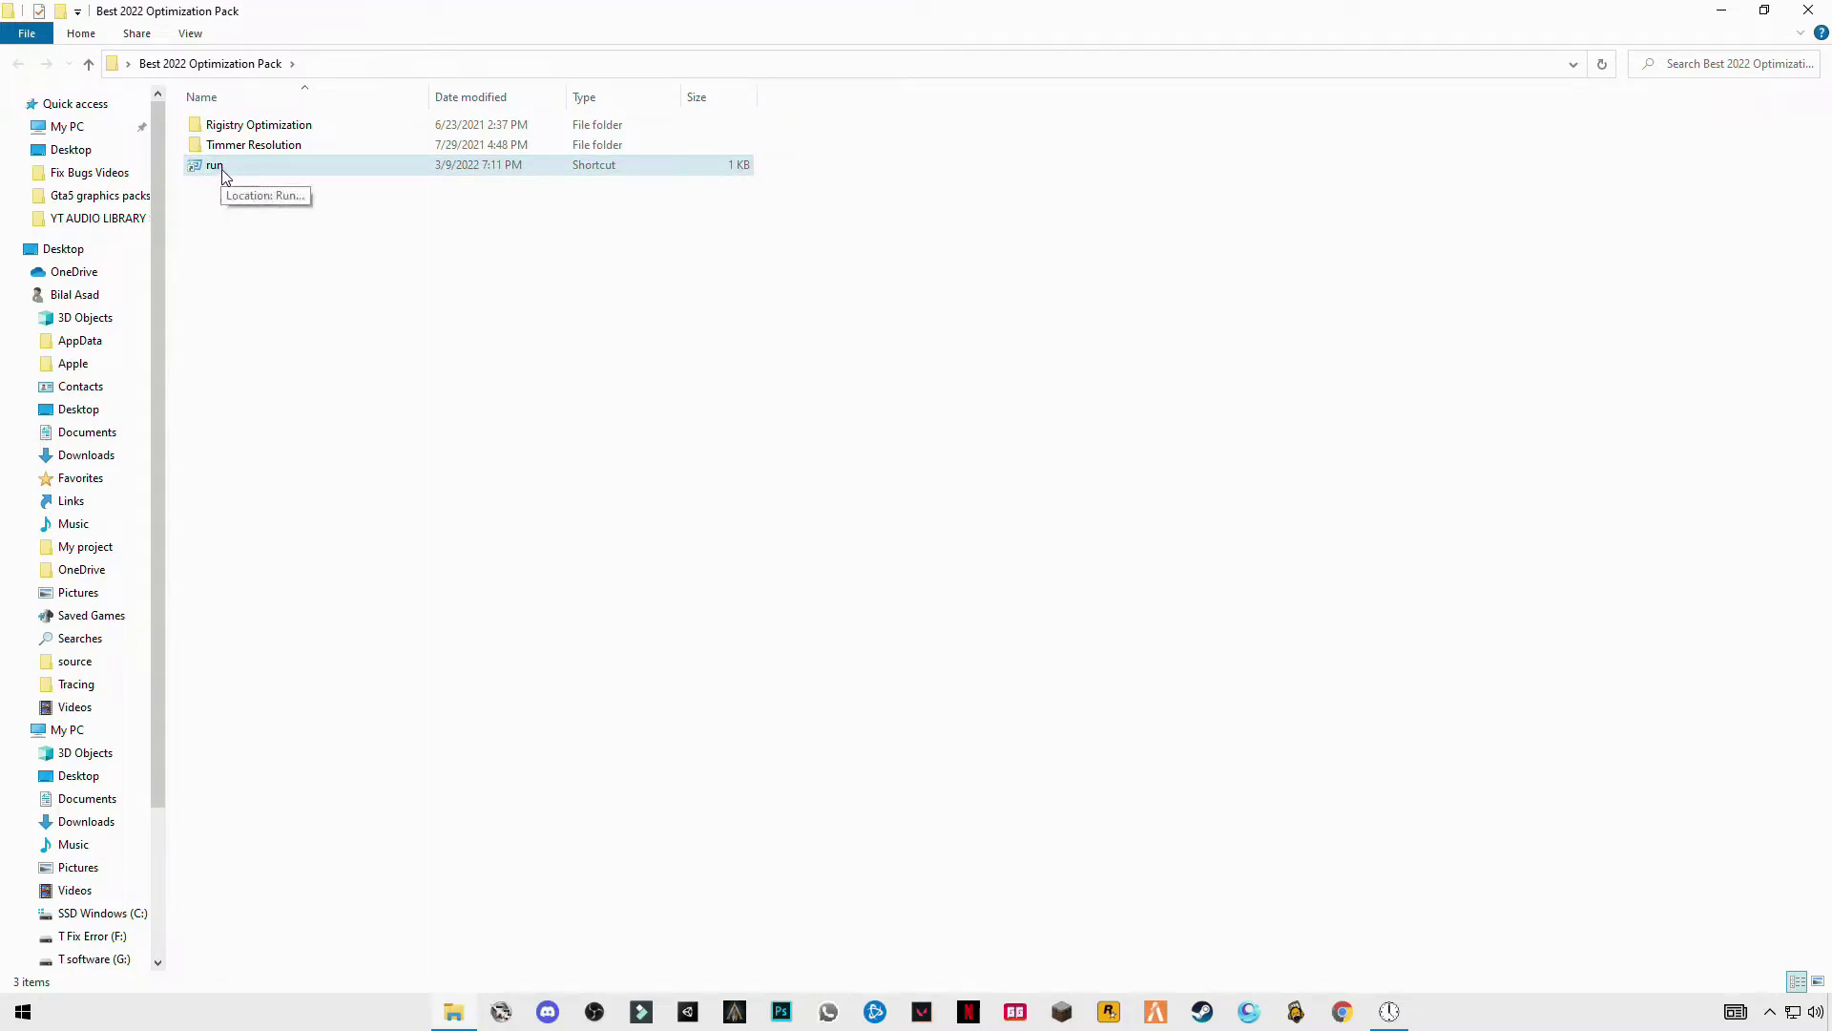
Step: Delete all 784 files in the %temp% folder, skipping files in use, then close it
double_click(221, 168)
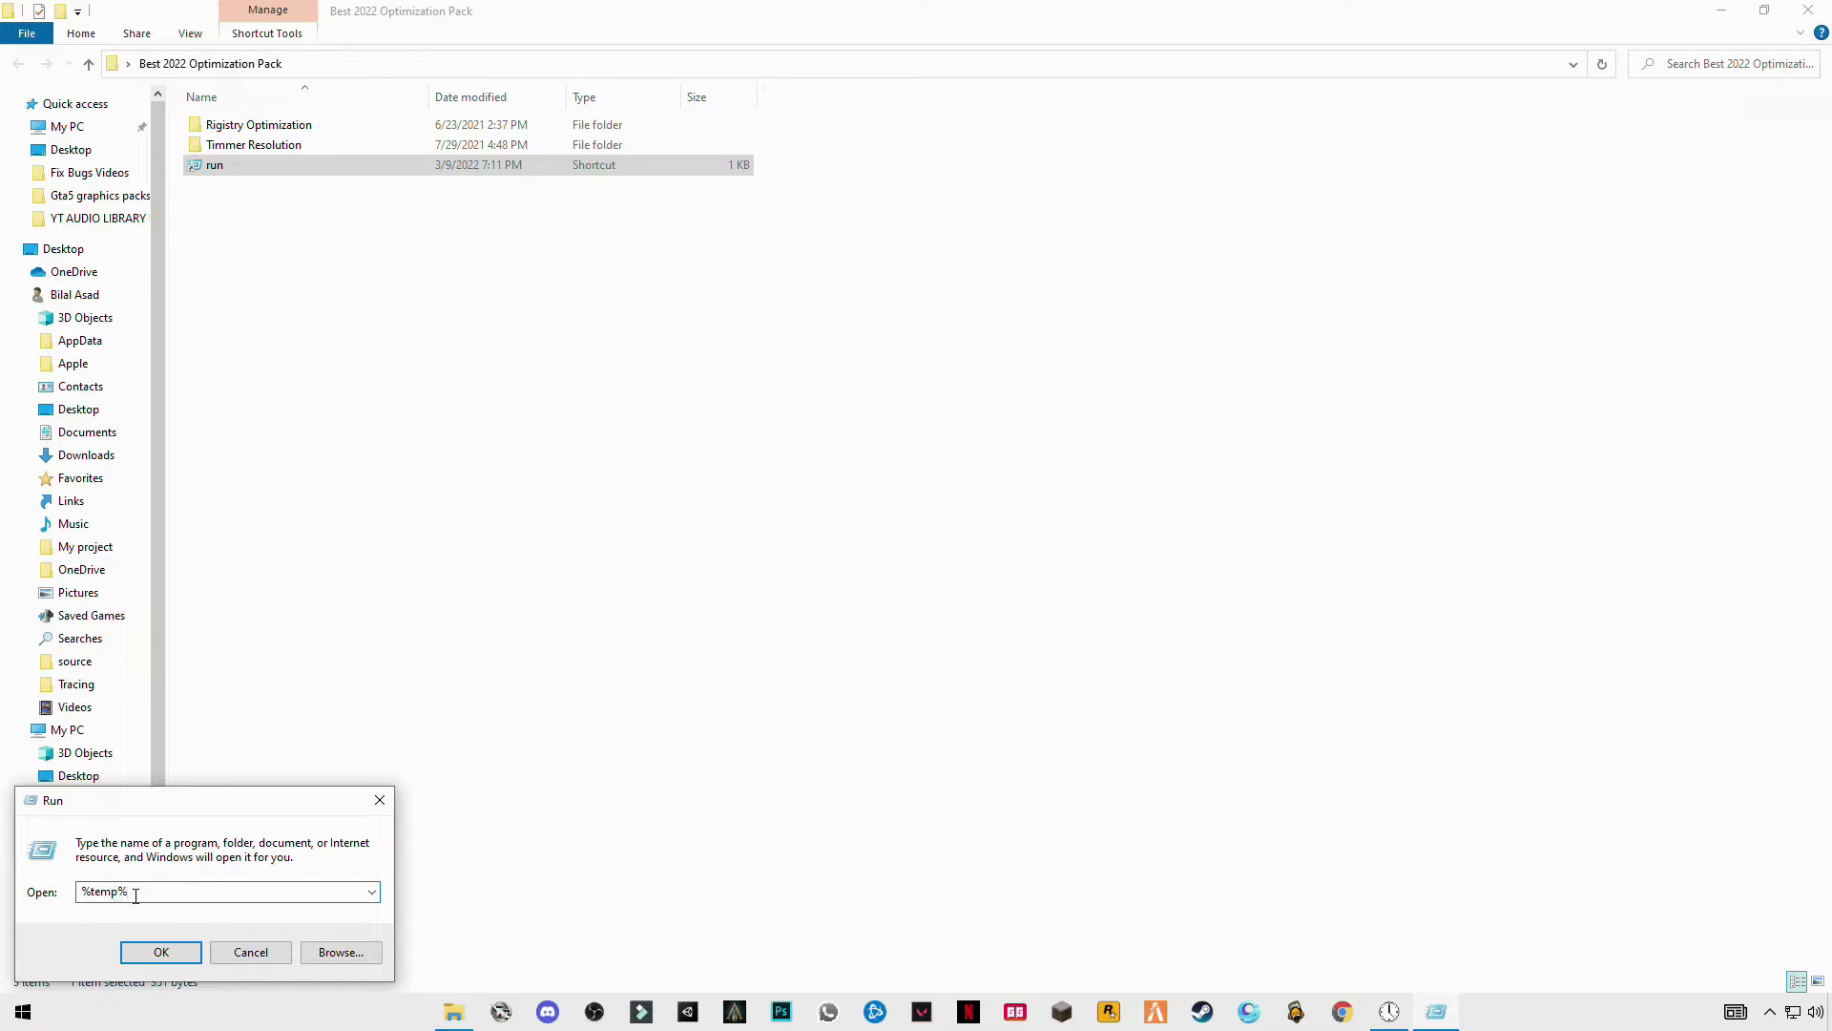
left_click(155, 952)
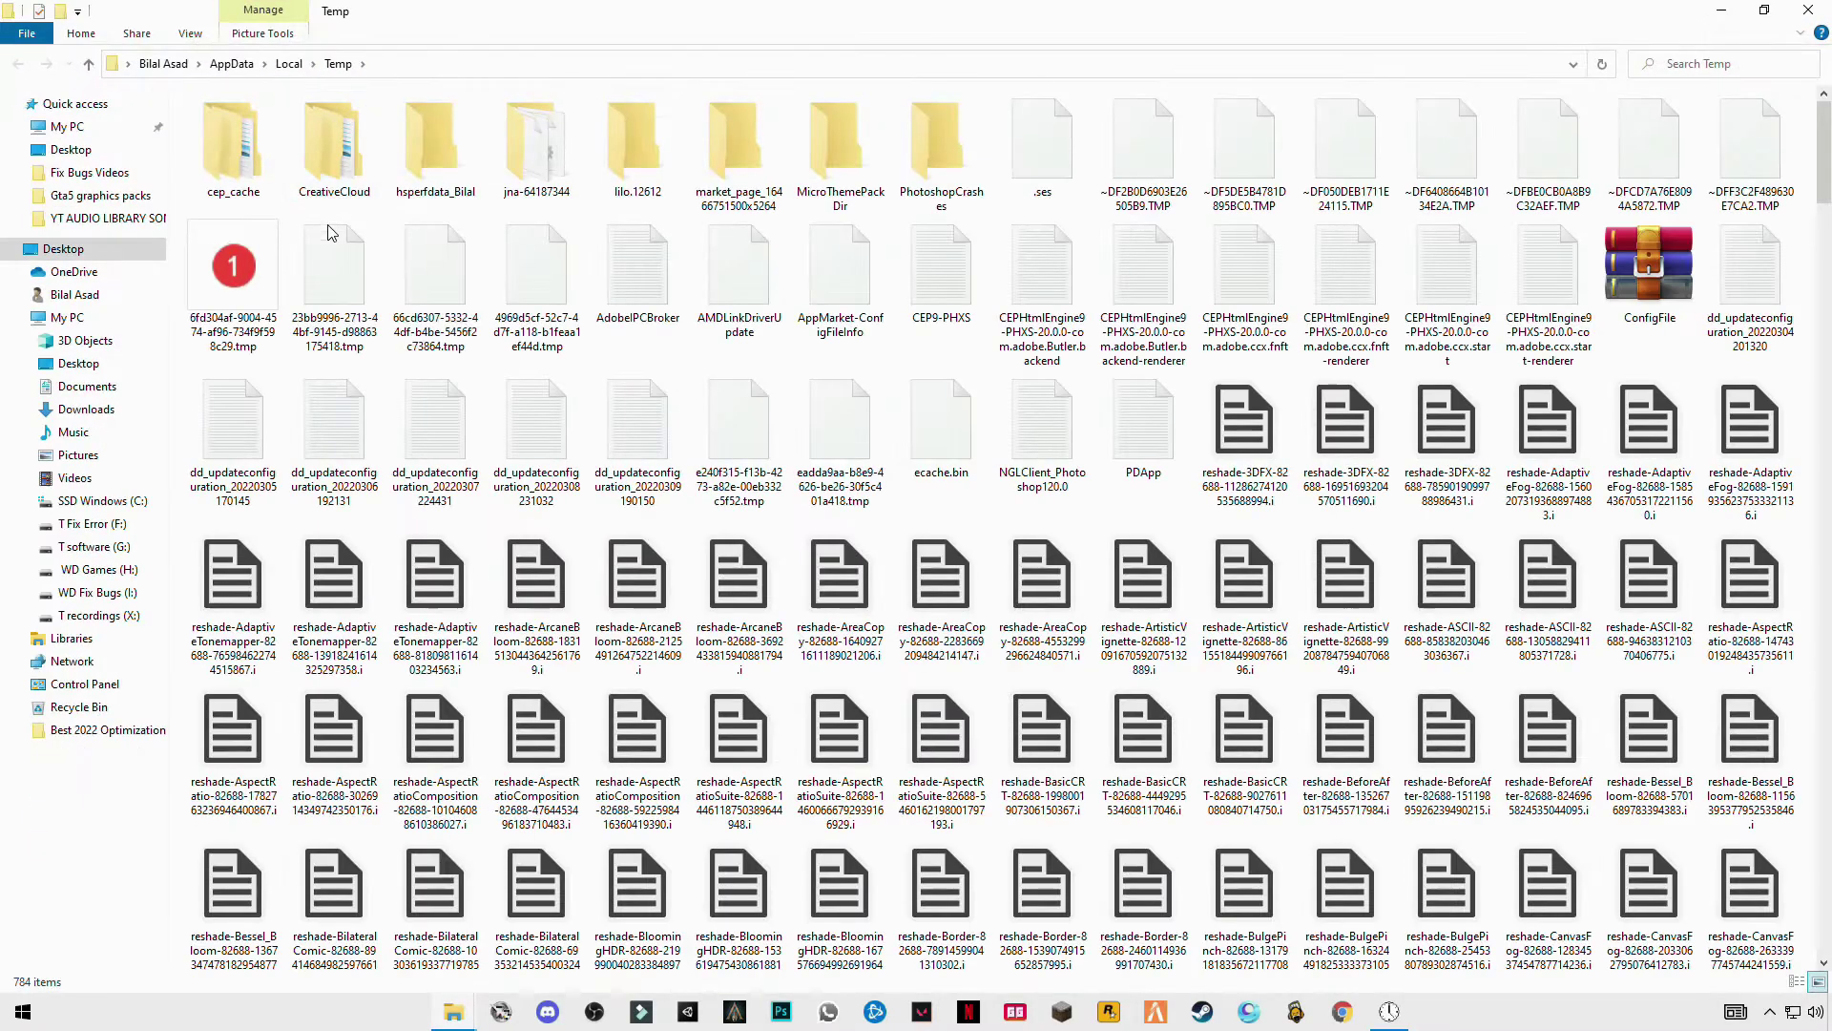
key("ctrl+a")
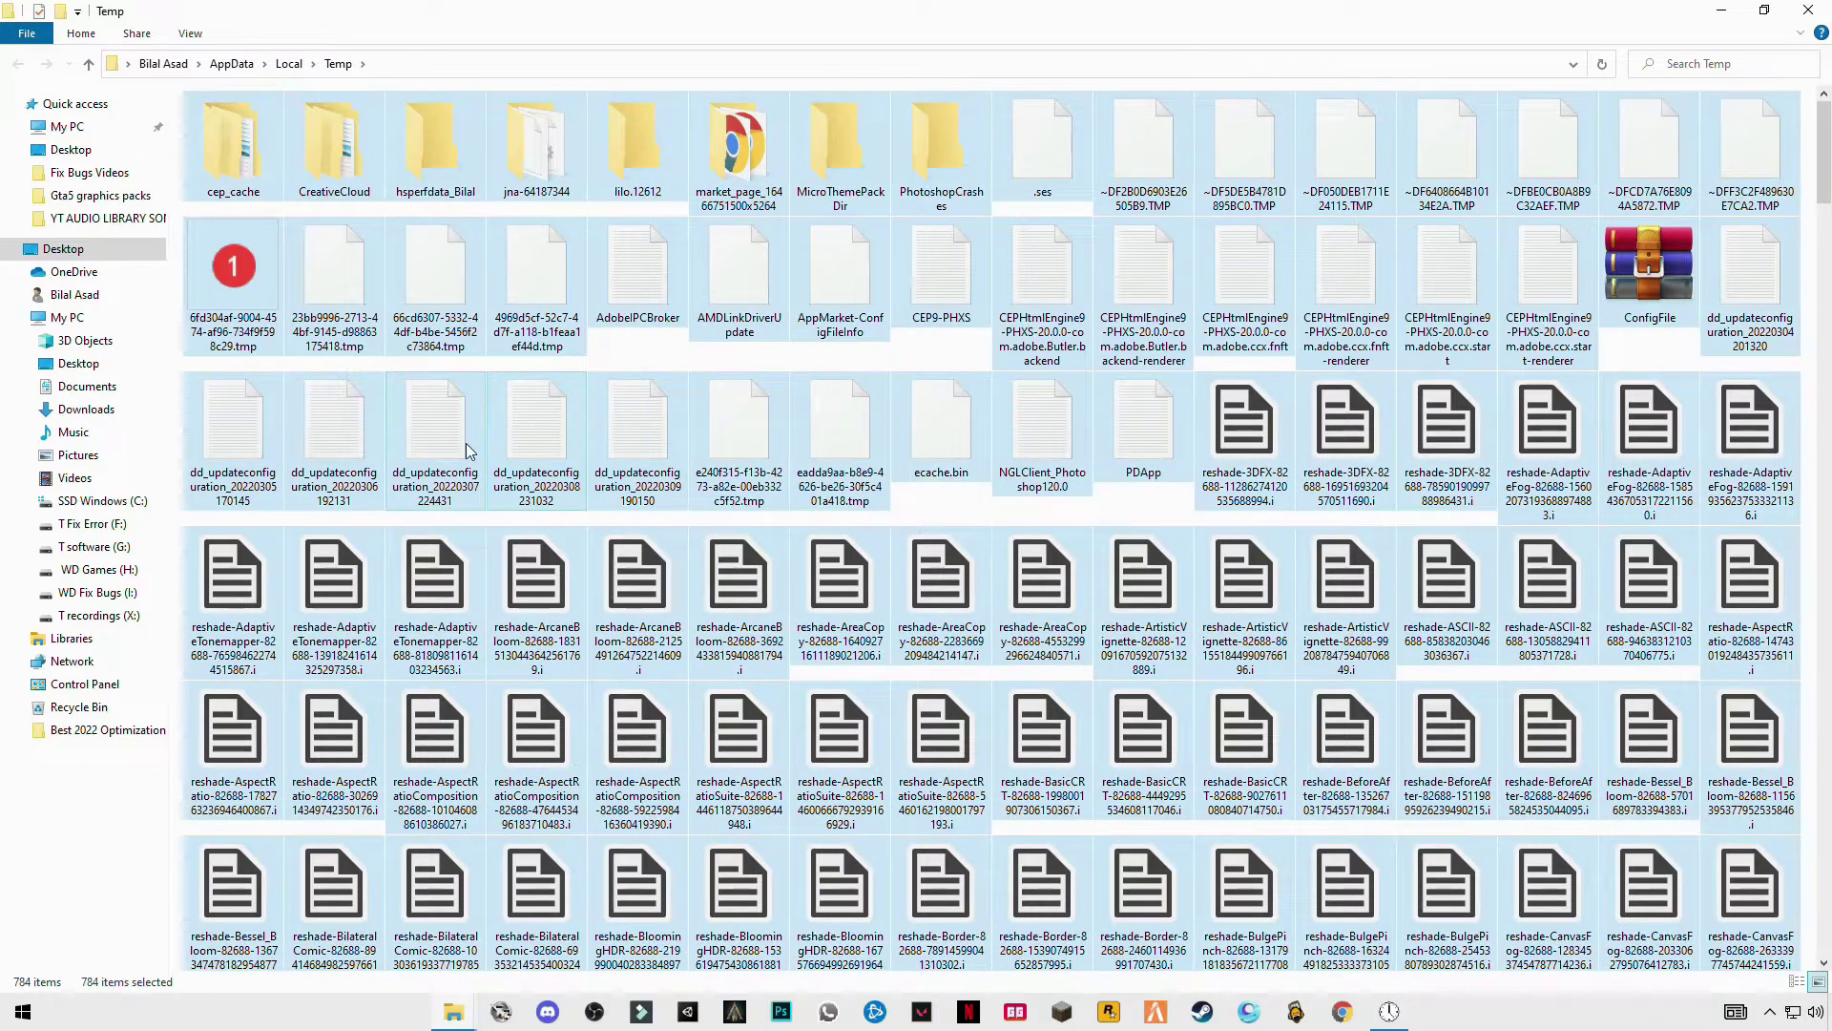
right_click(467, 445)
left_click(234, 715)
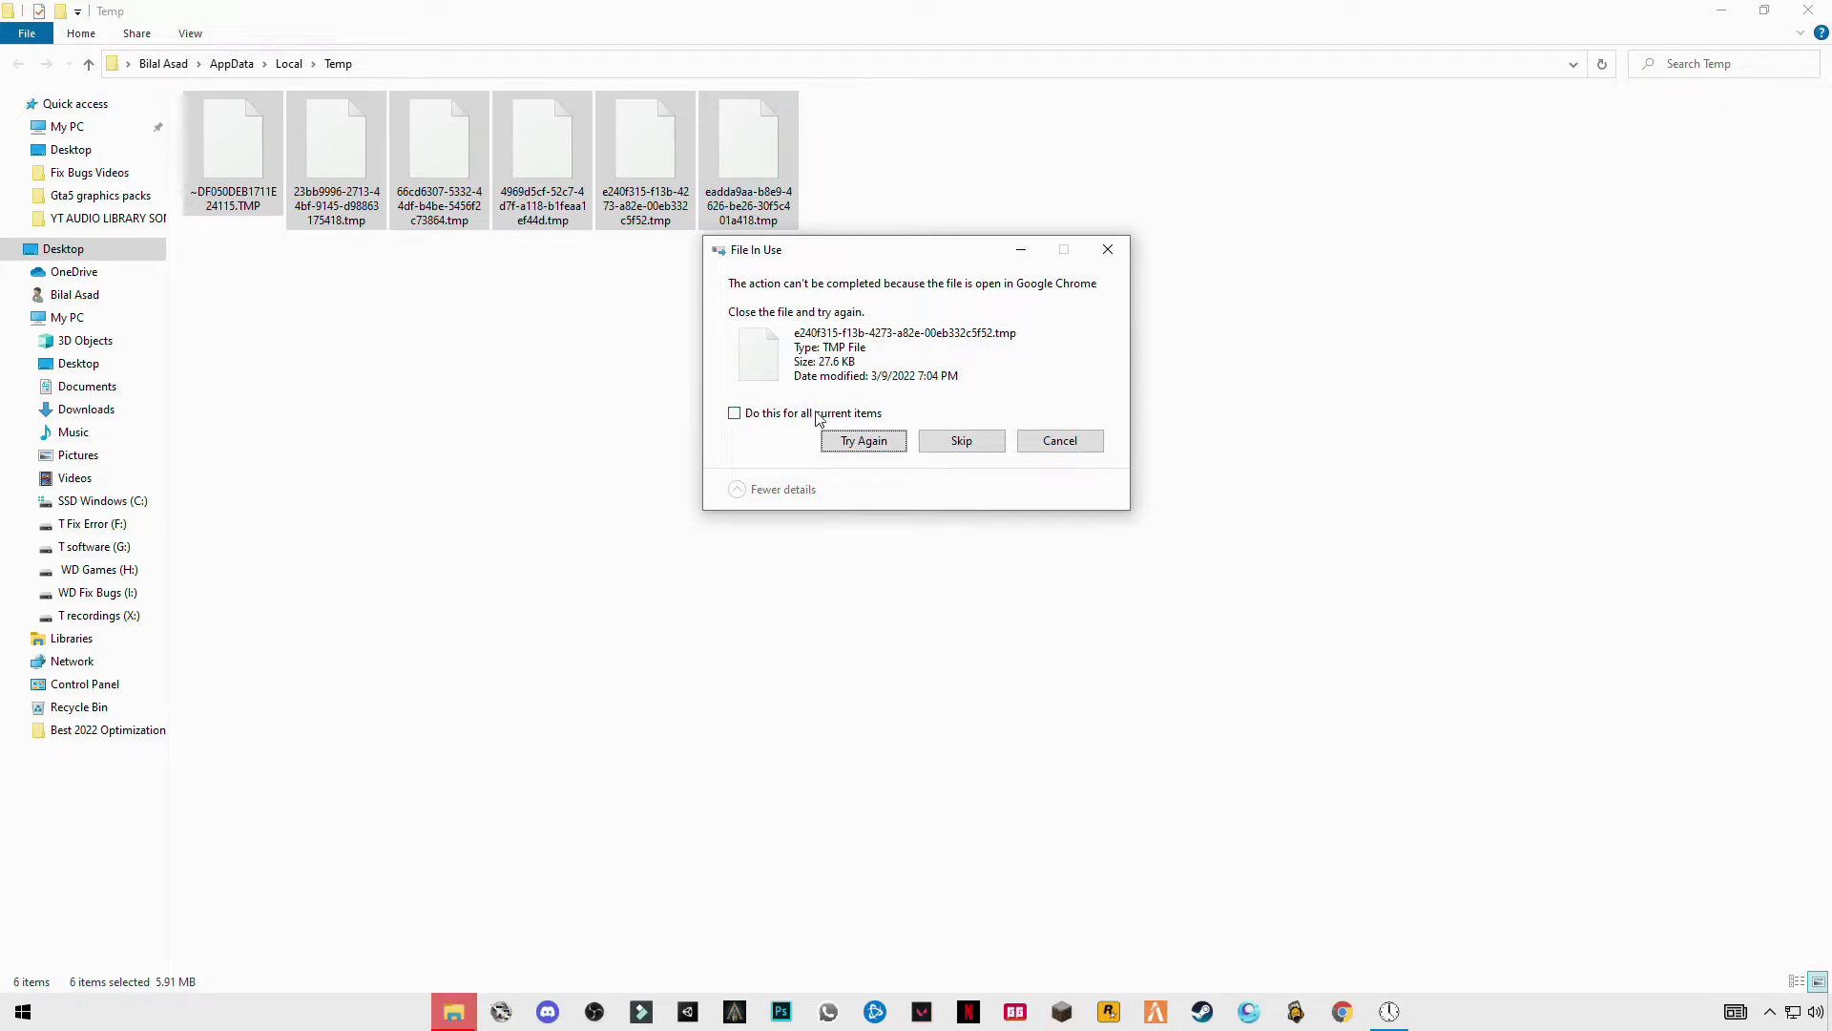
left_click(768, 414)
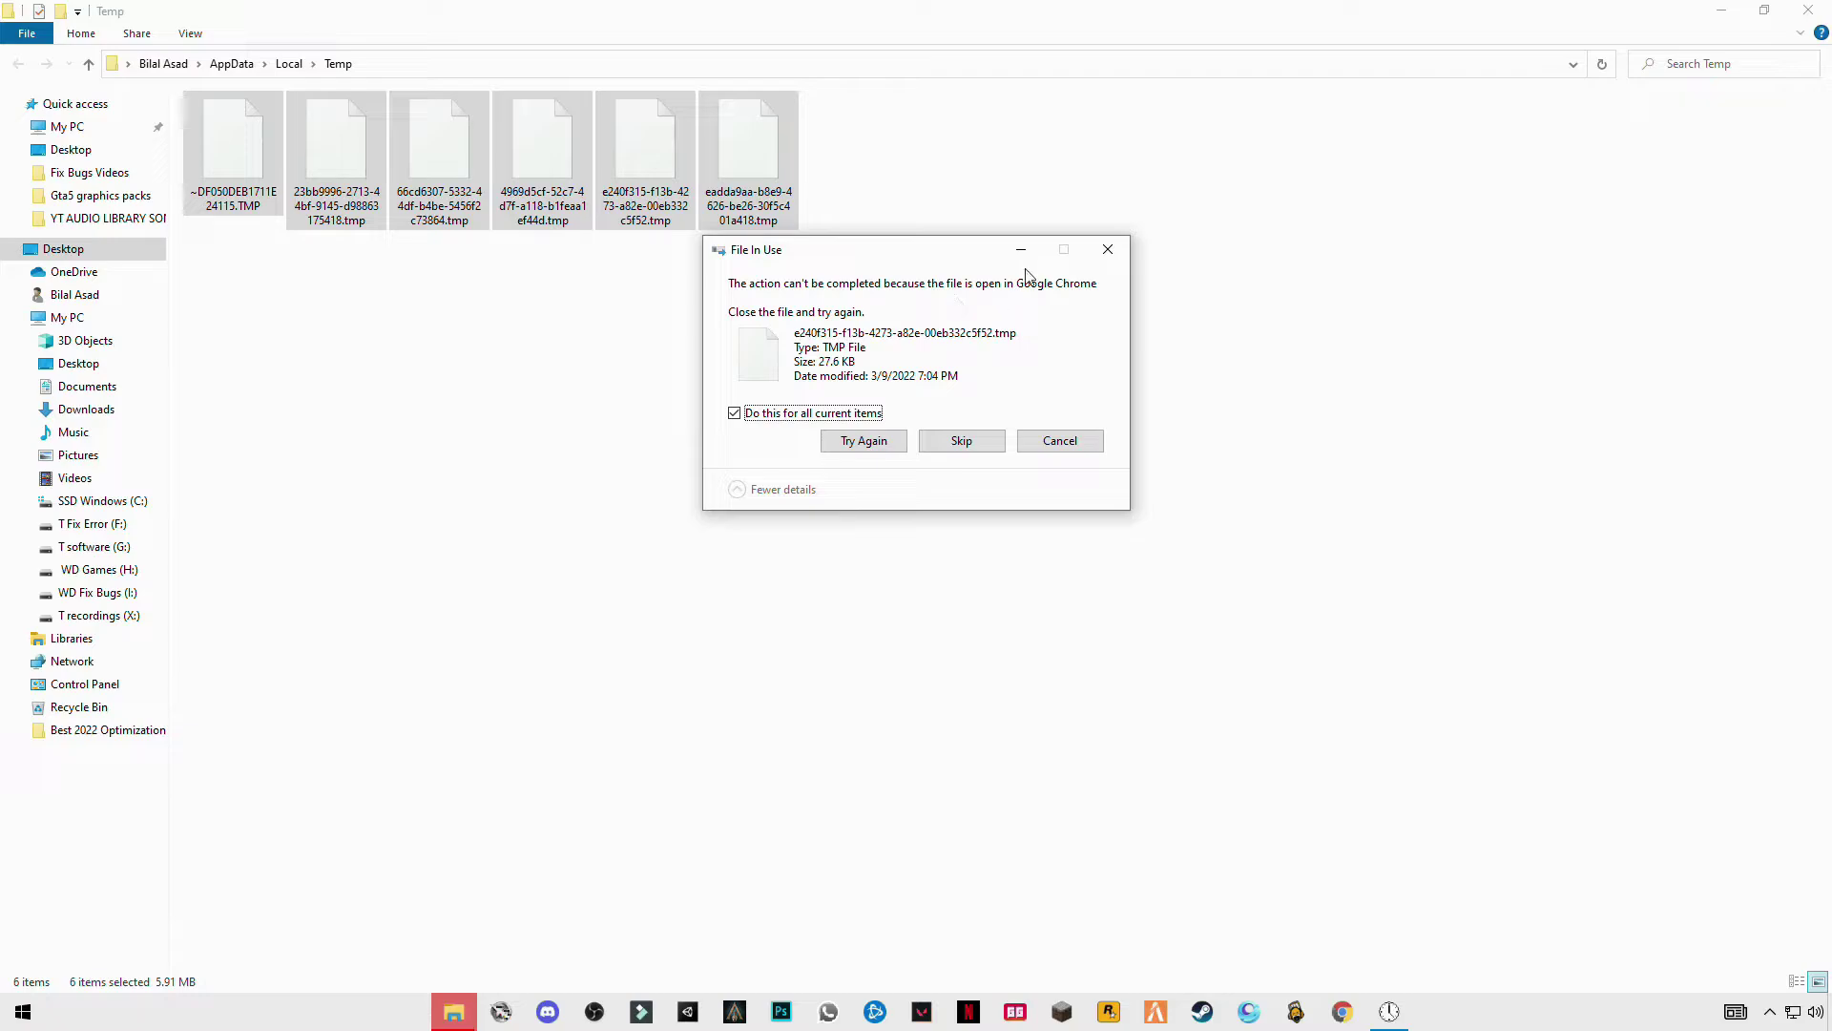
left_click(1106, 249)
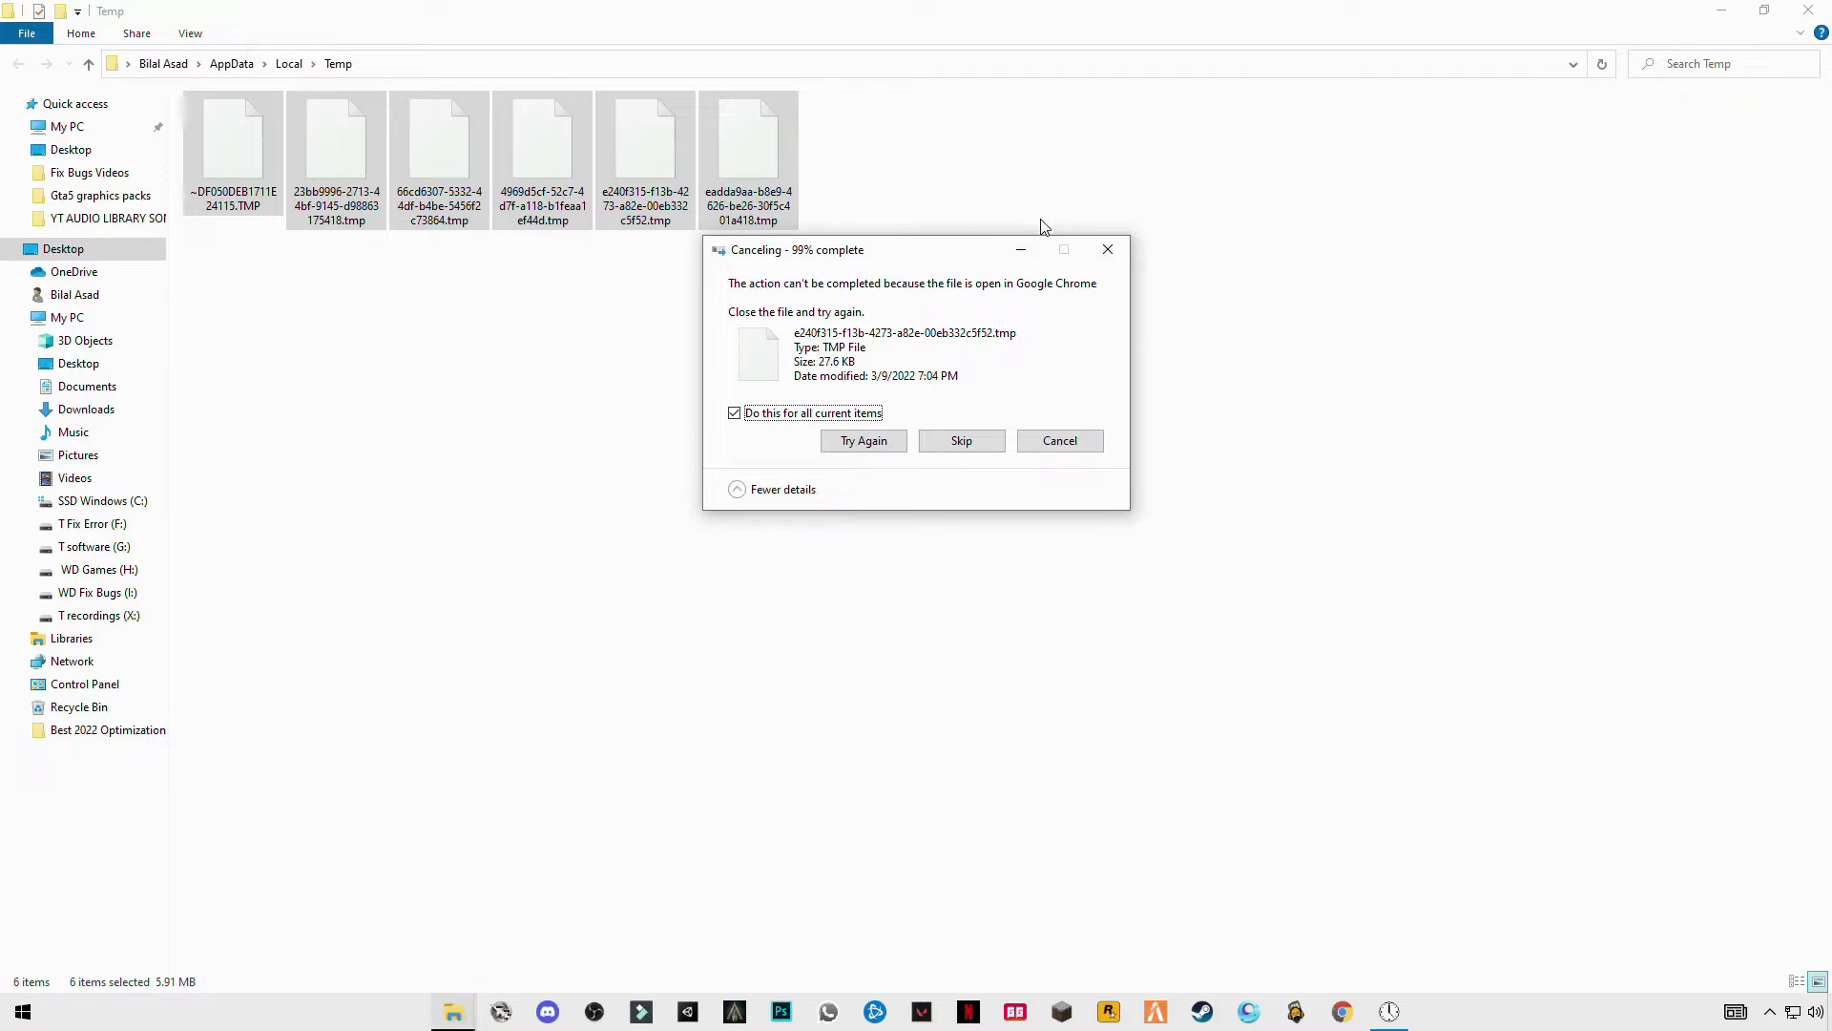
left_click(1808, 9)
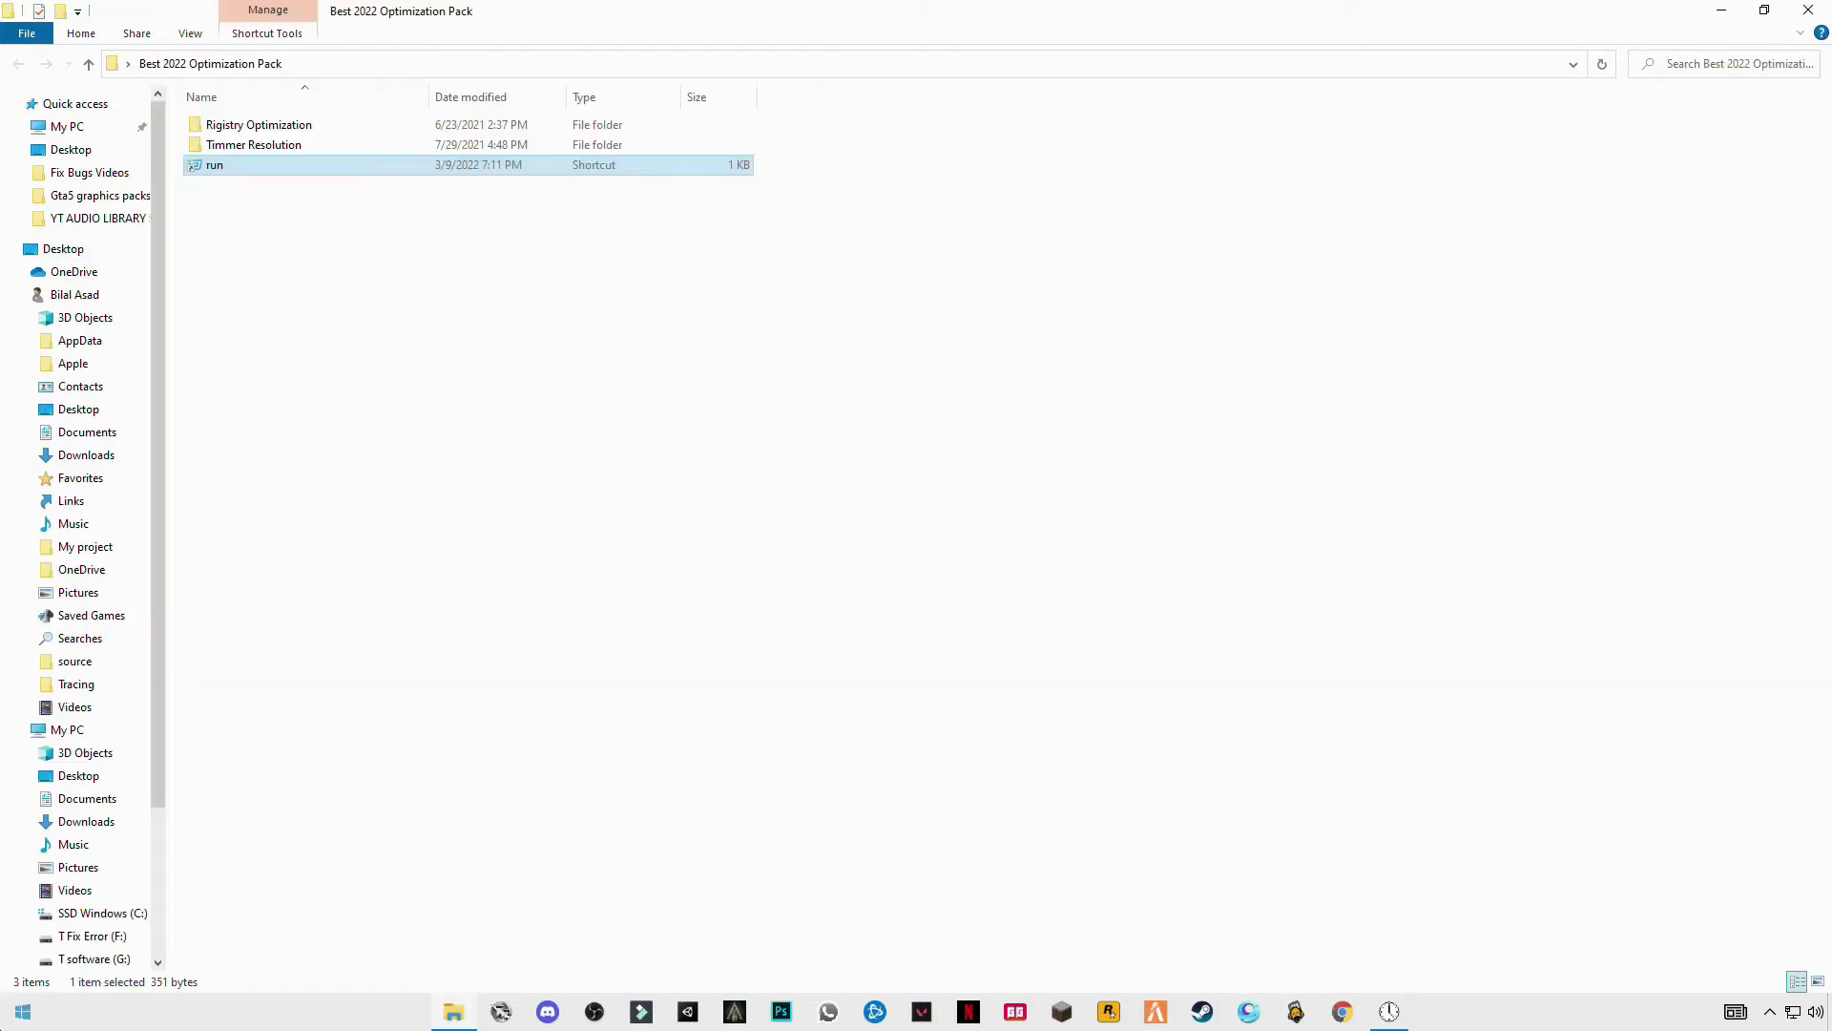
Step: Open the Windows Temp folder by changing the run entry from %temp% to temp
double_click(214, 166)
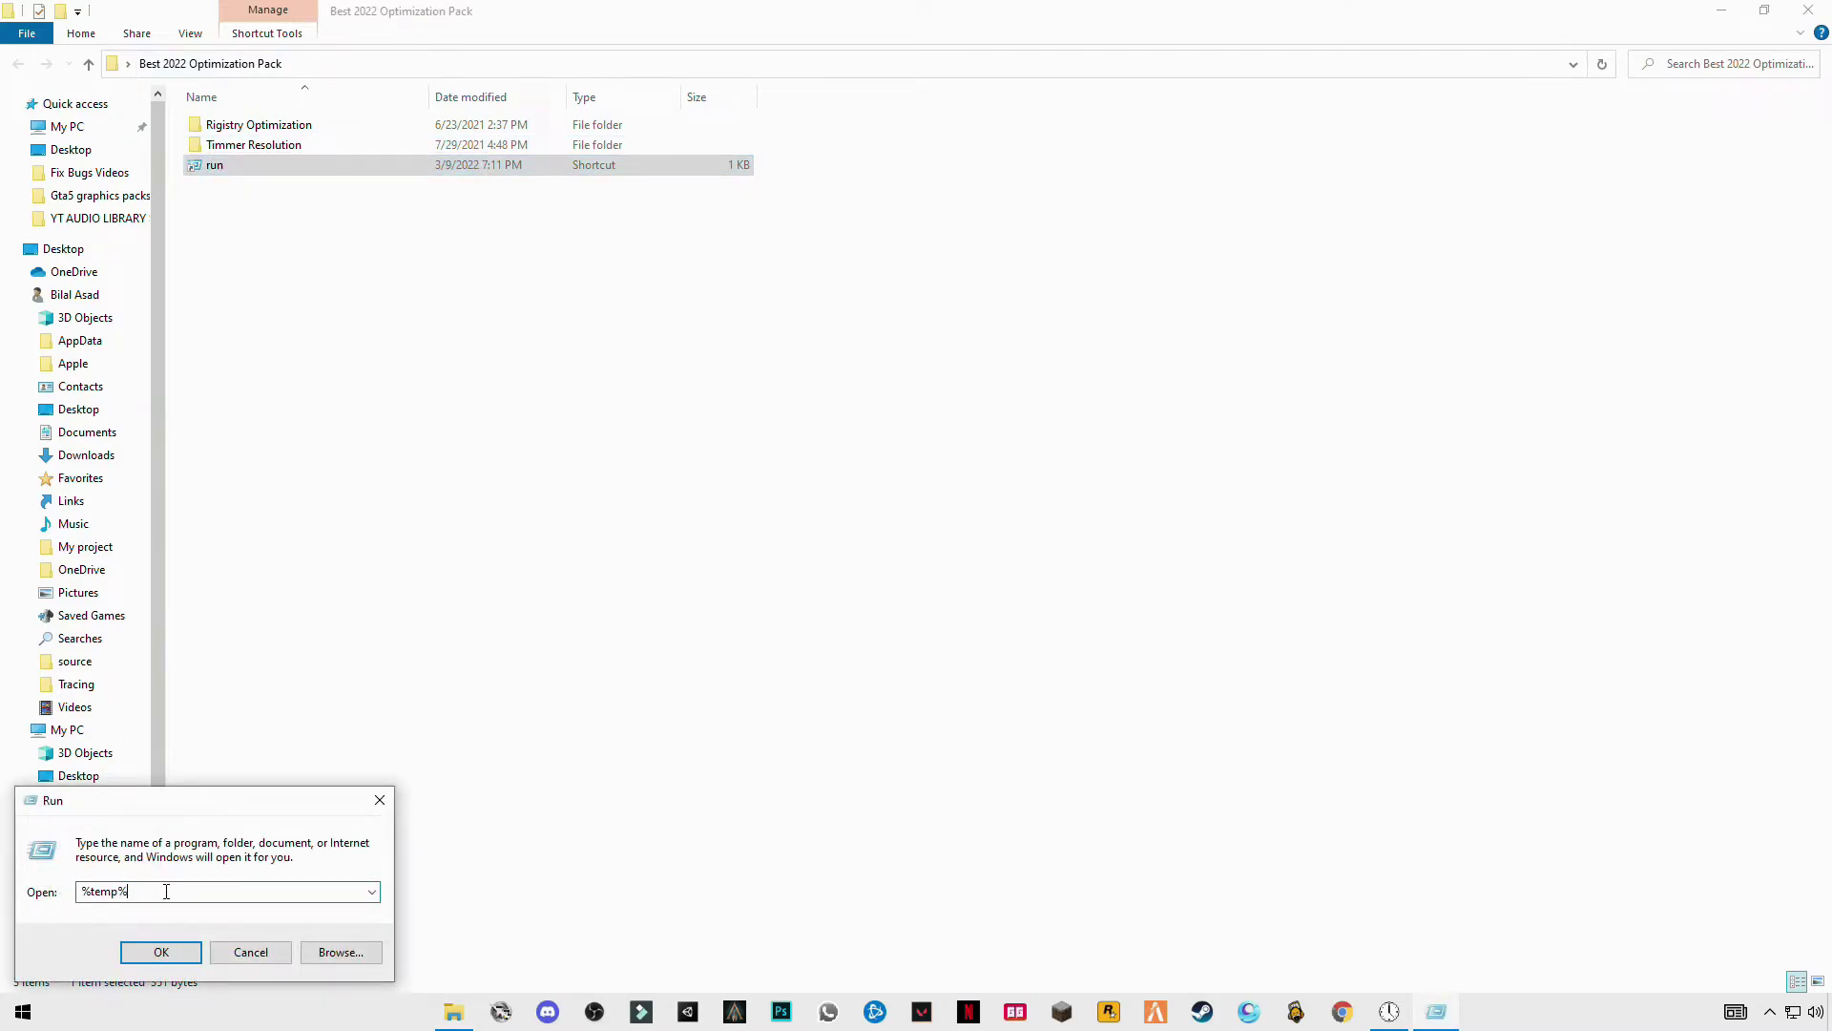
key("BackSpace")
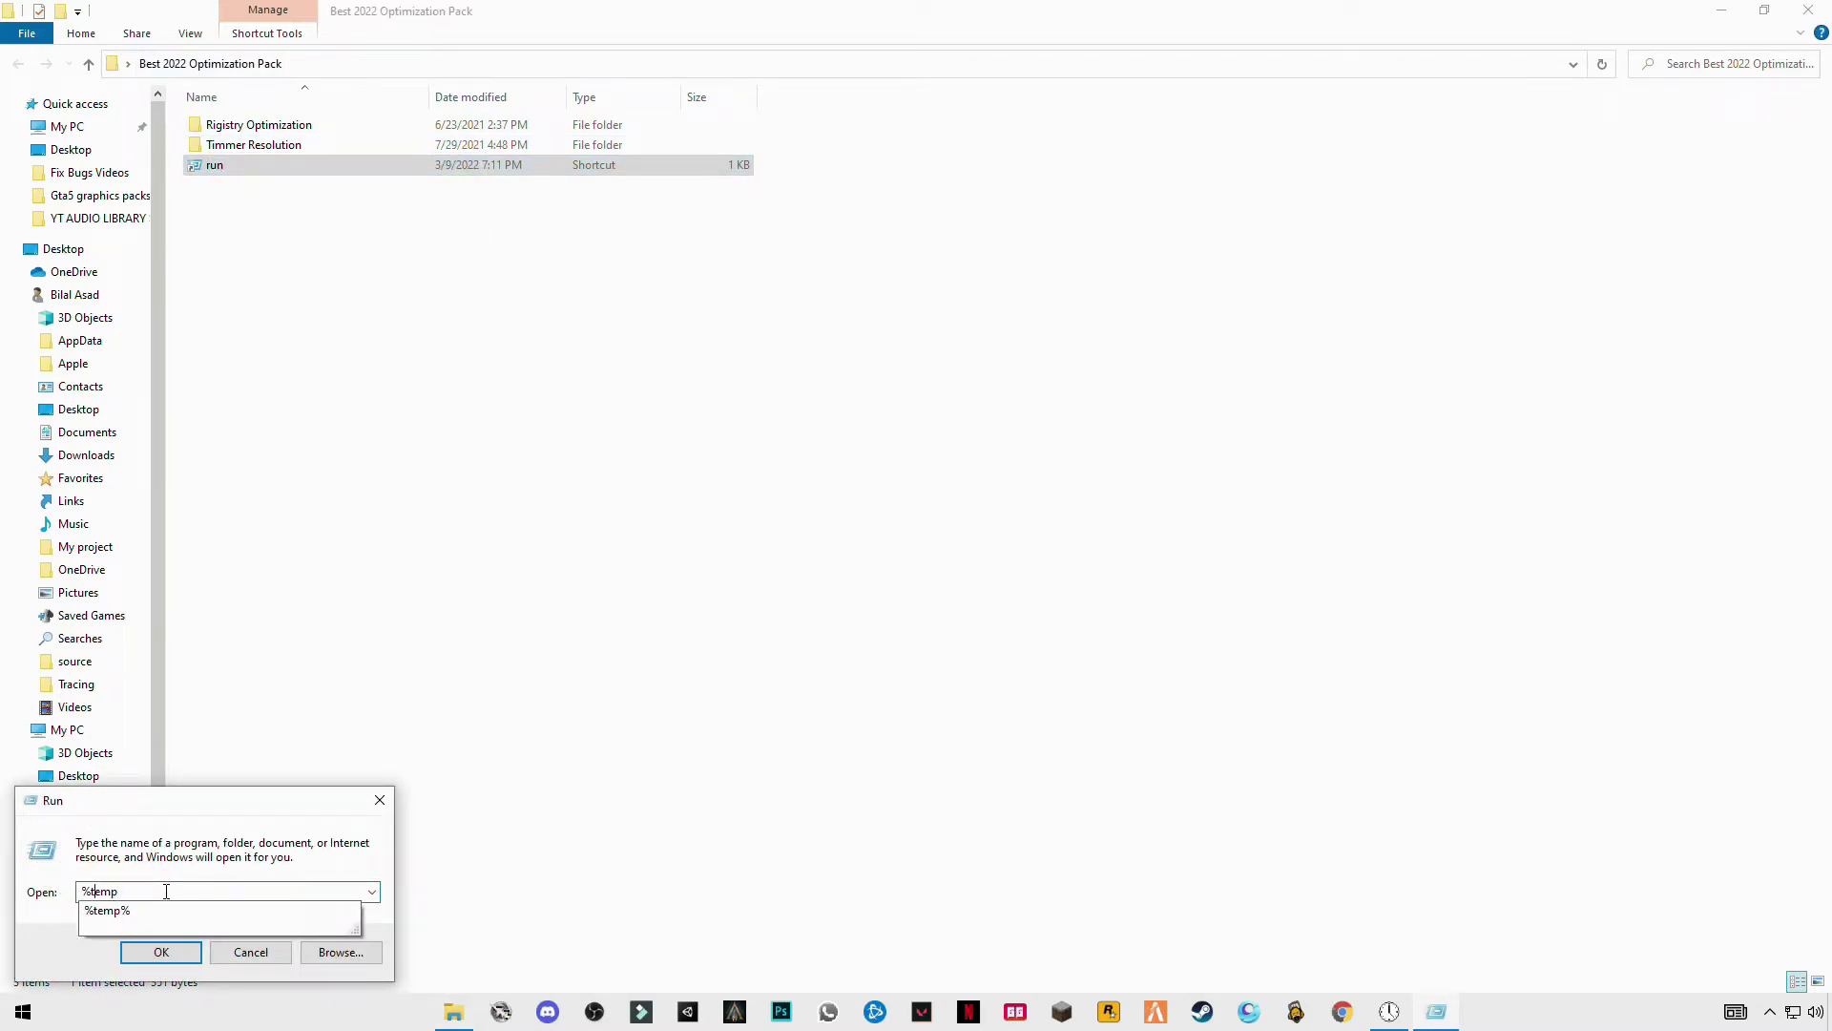
key("Home")
key("Delete")
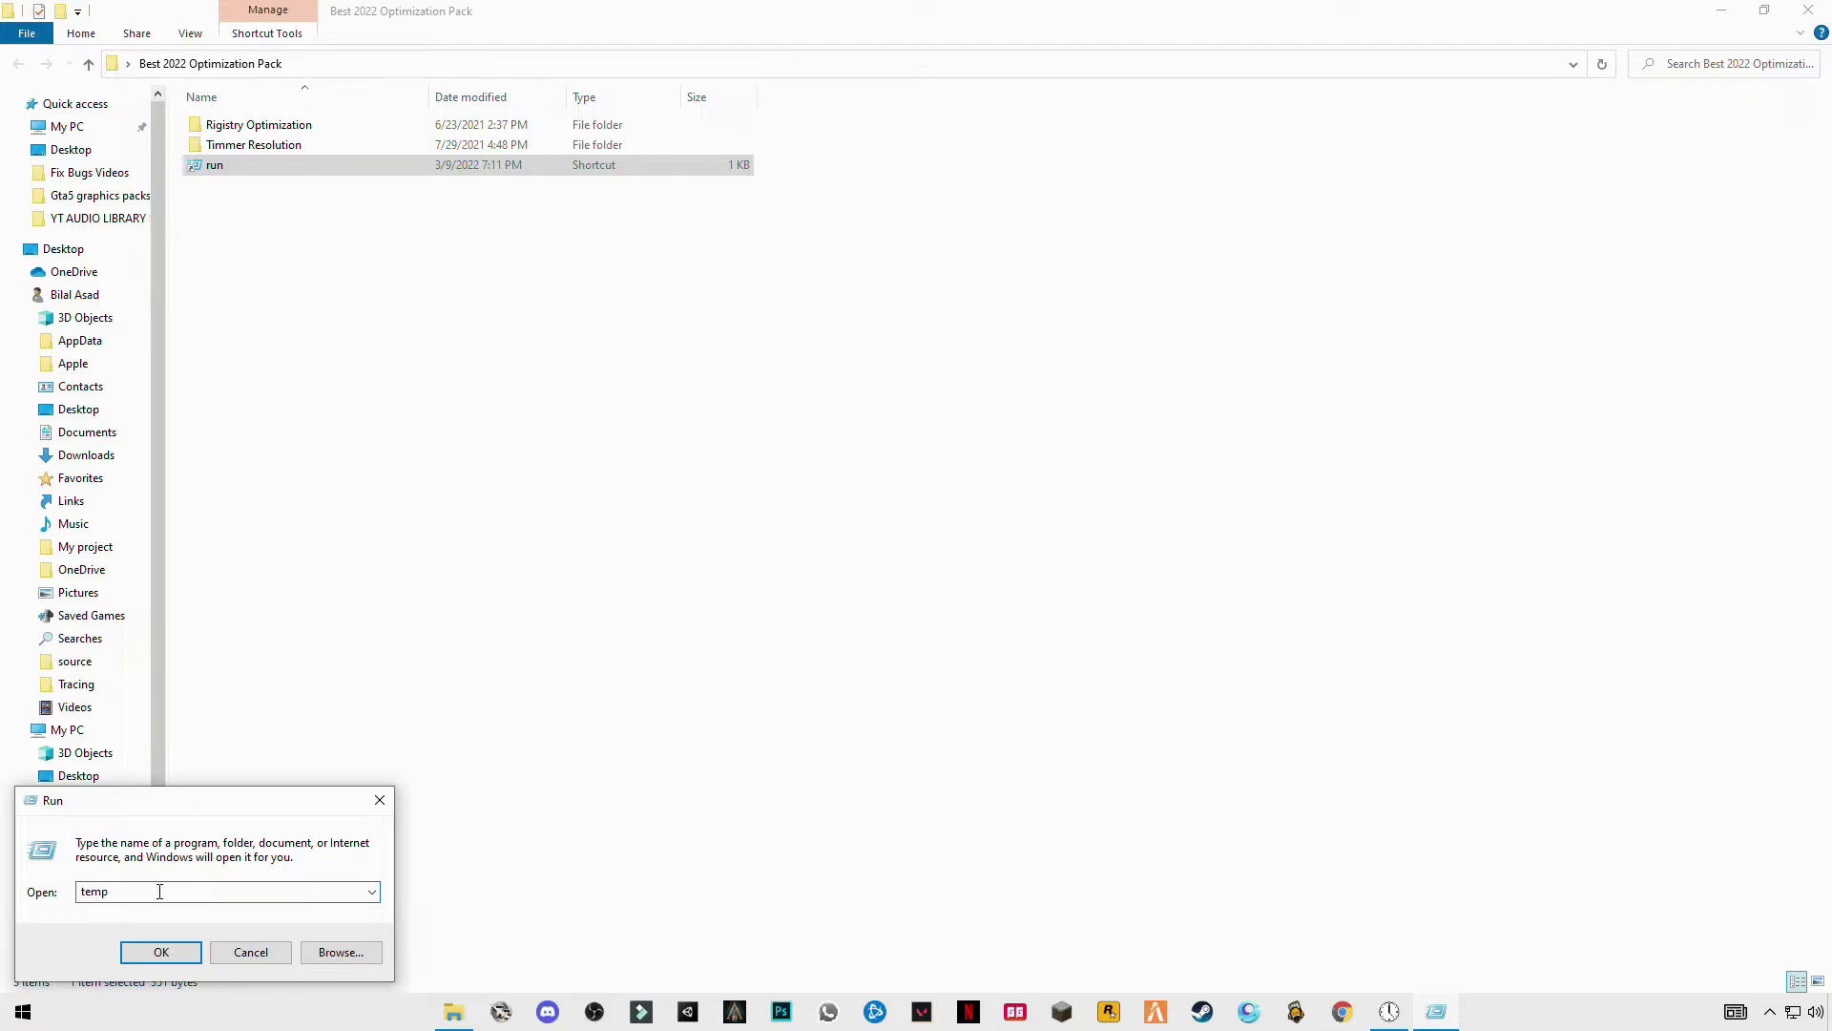
left_click(181, 950)
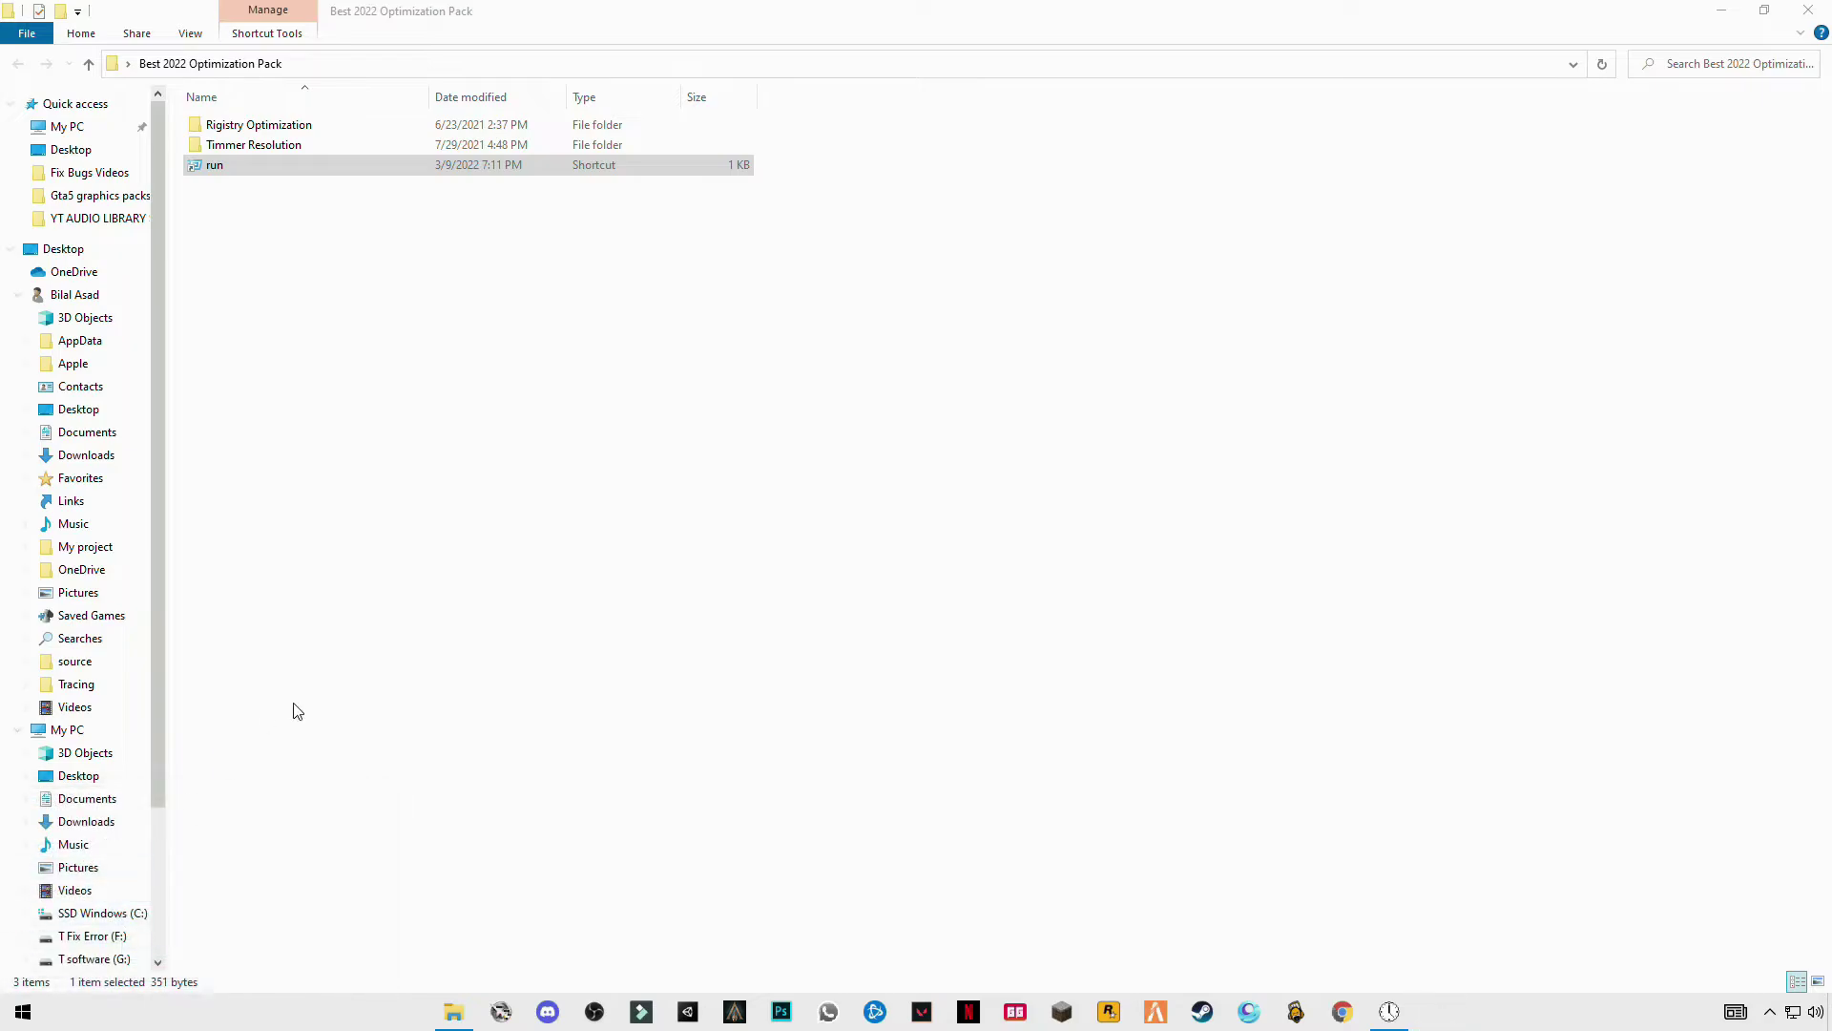
Step: Delete everything in the Windows Temp folder, skipping the two in-use files, then close it
left_click(350, 430)
key("ctrl+a")
right_click(370, 383)
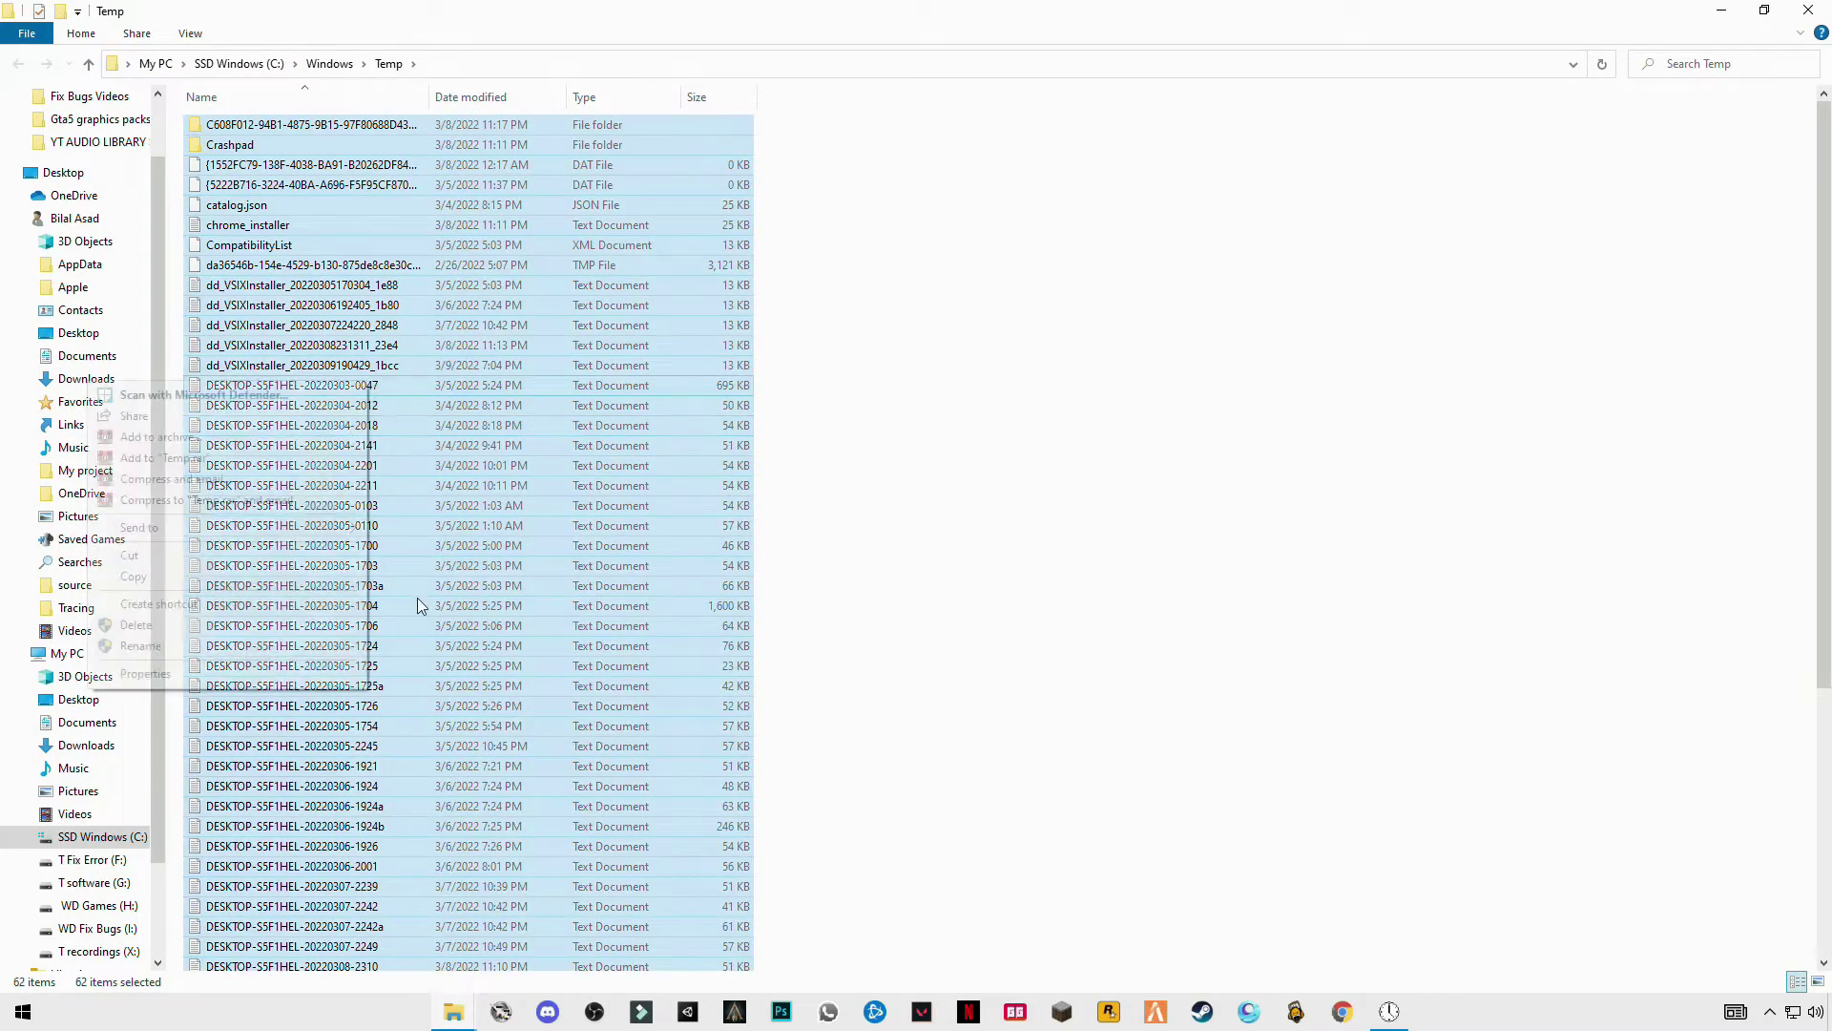
left_click(133, 645)
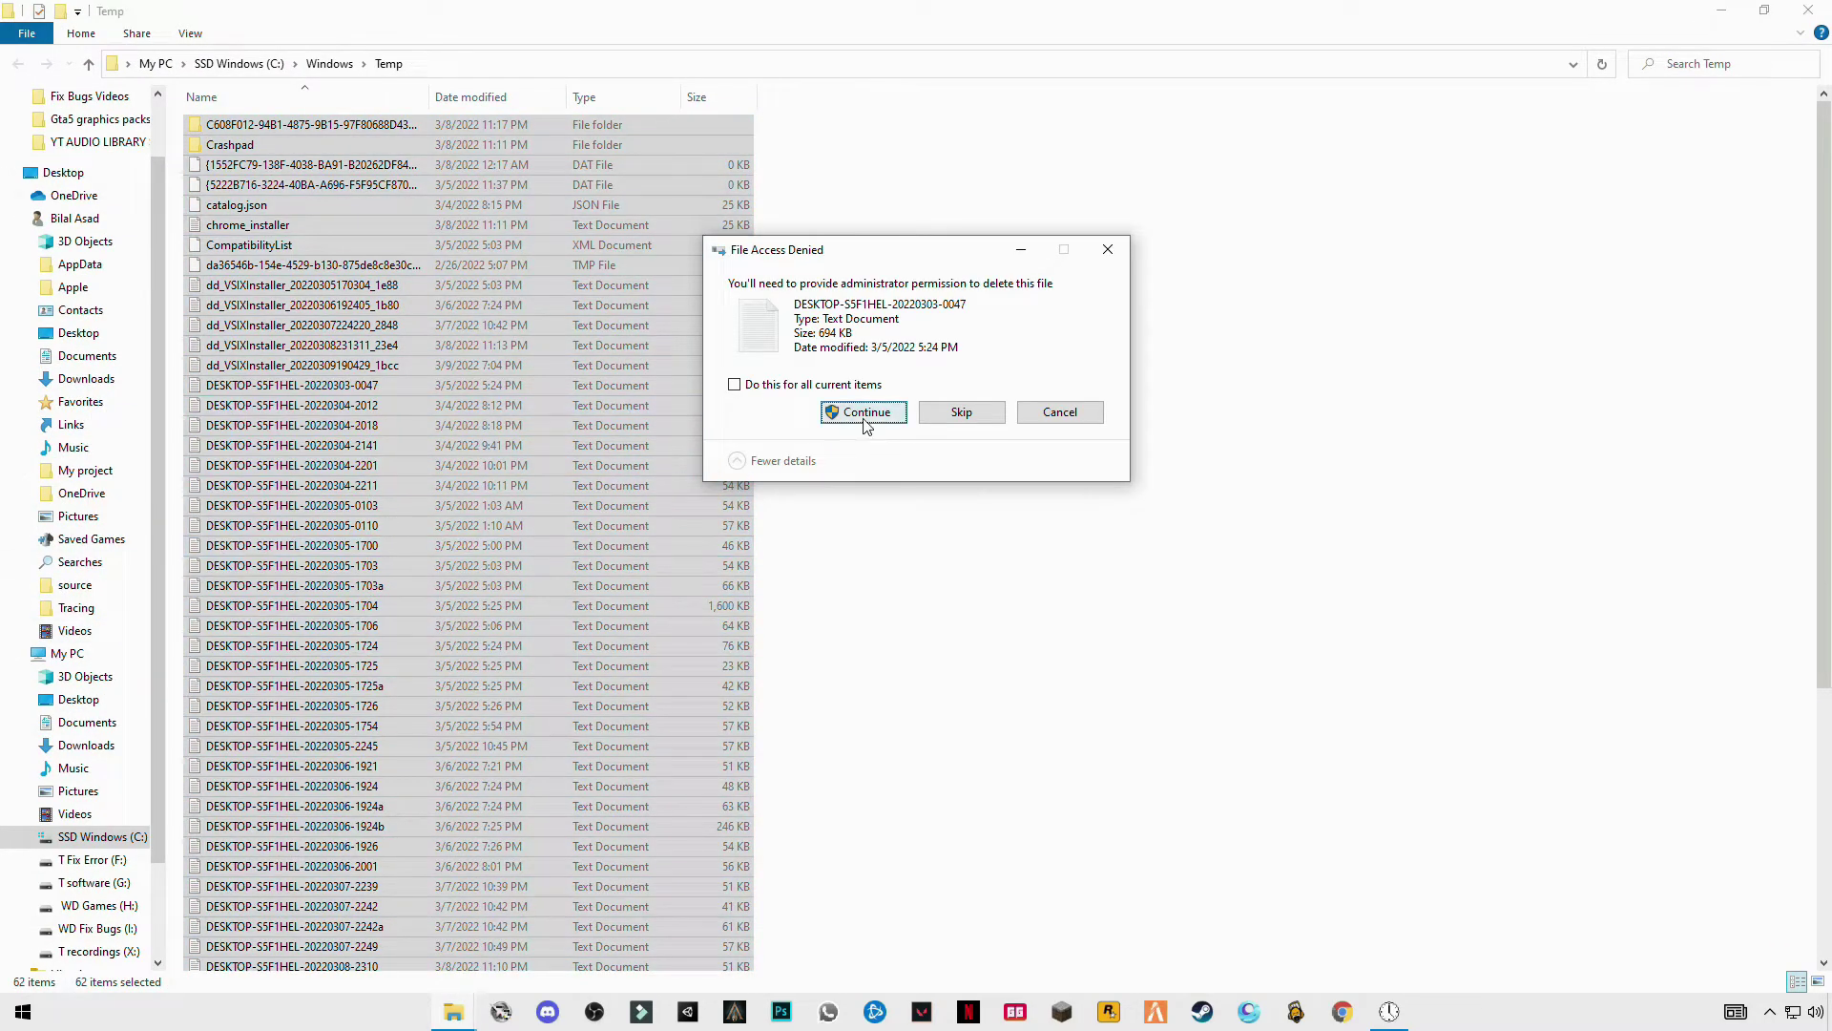
left_click(863, 413)
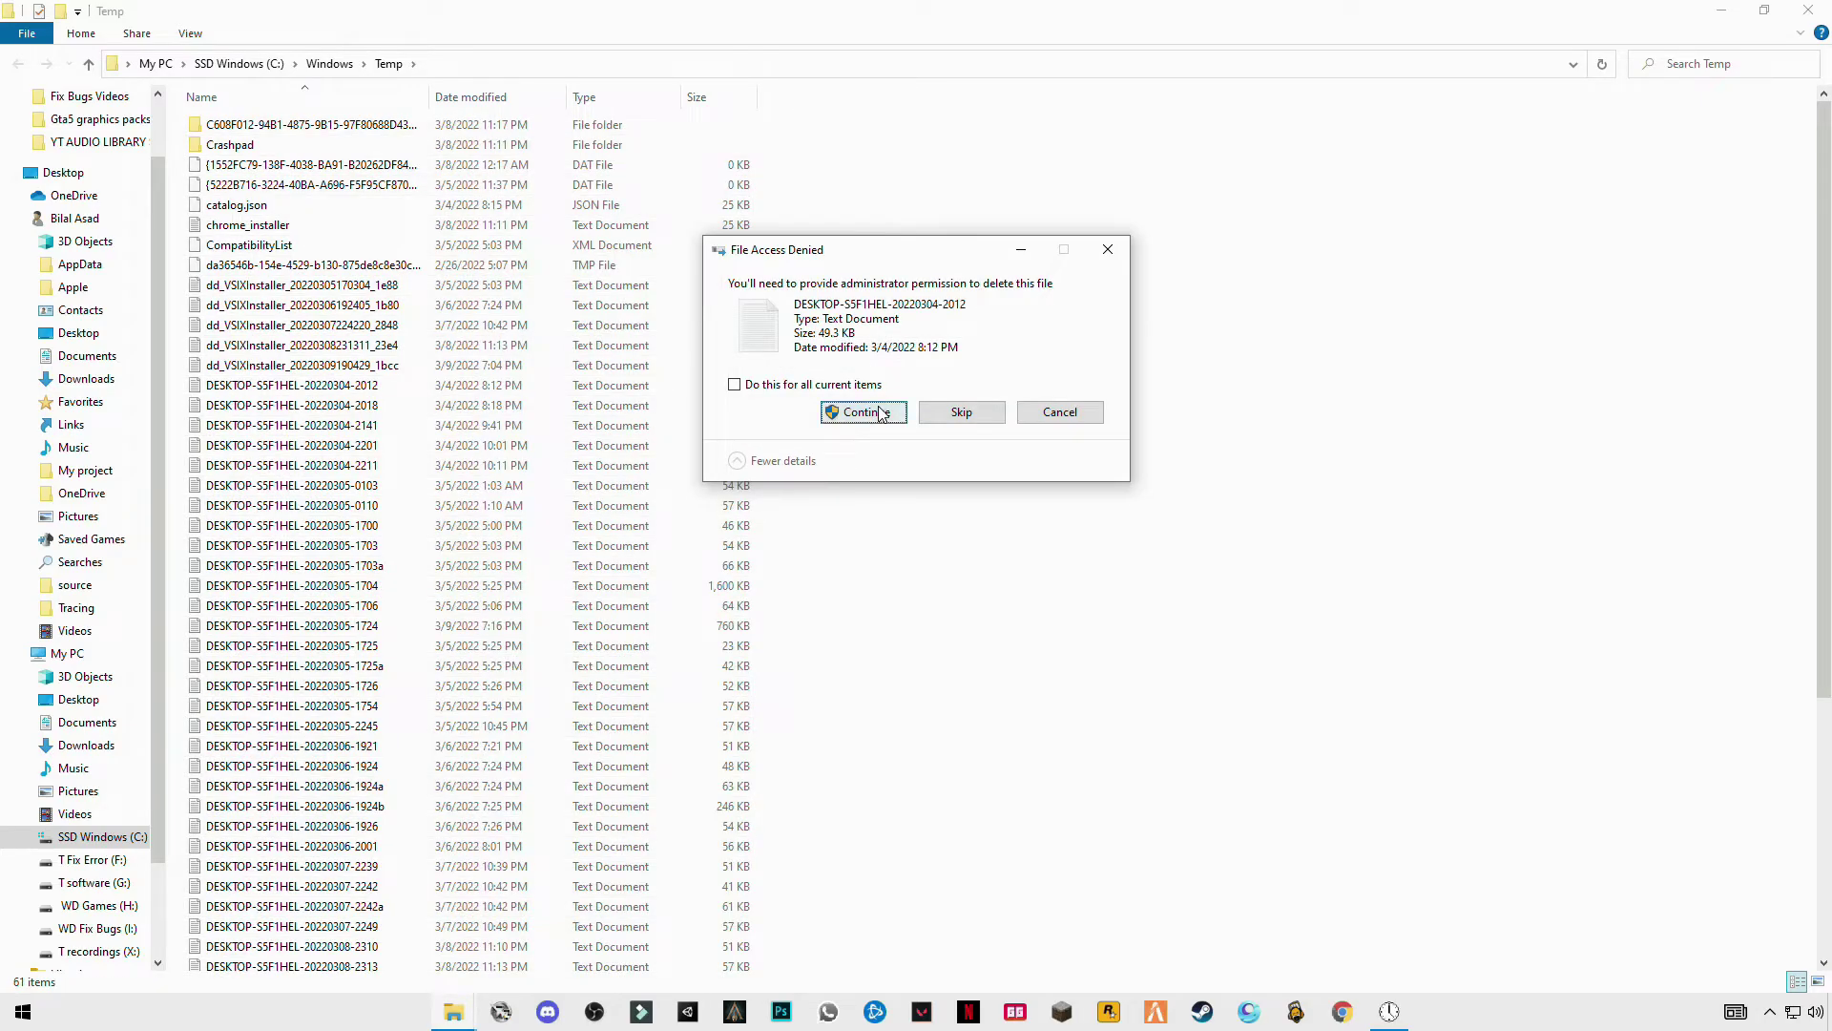
left_click(827, 409)
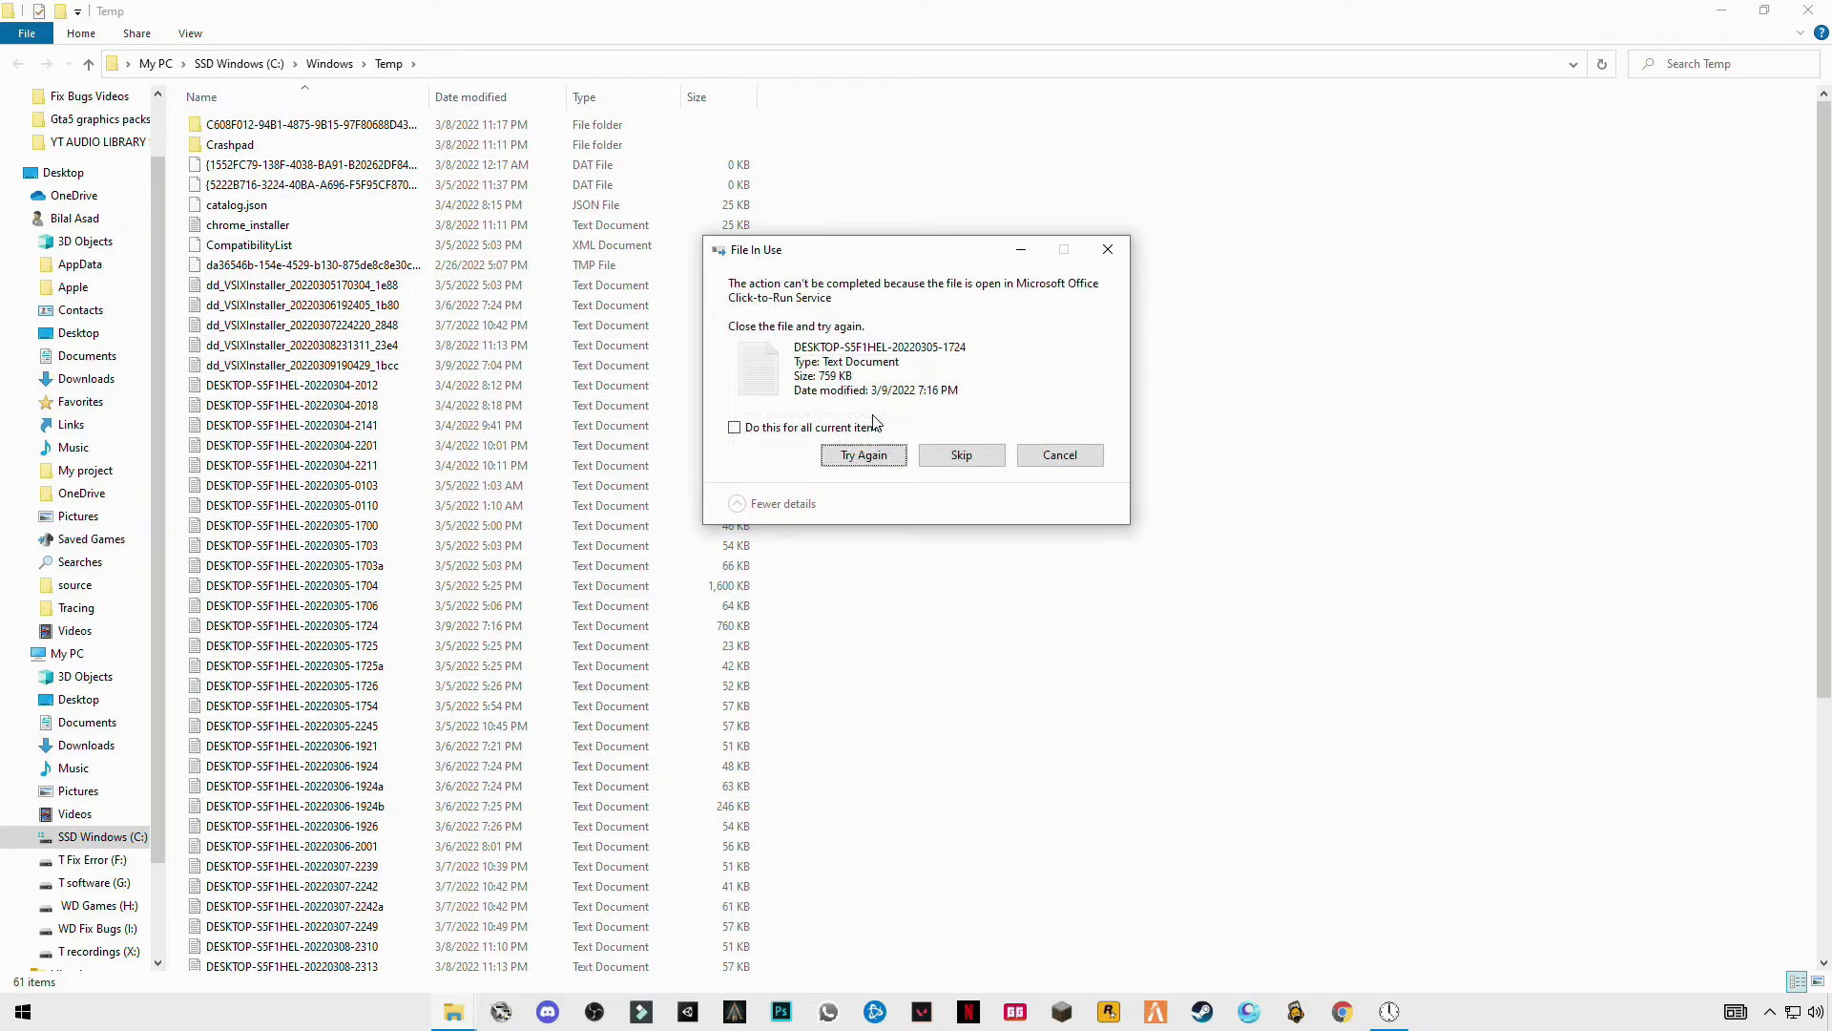
left_click(969, 458)
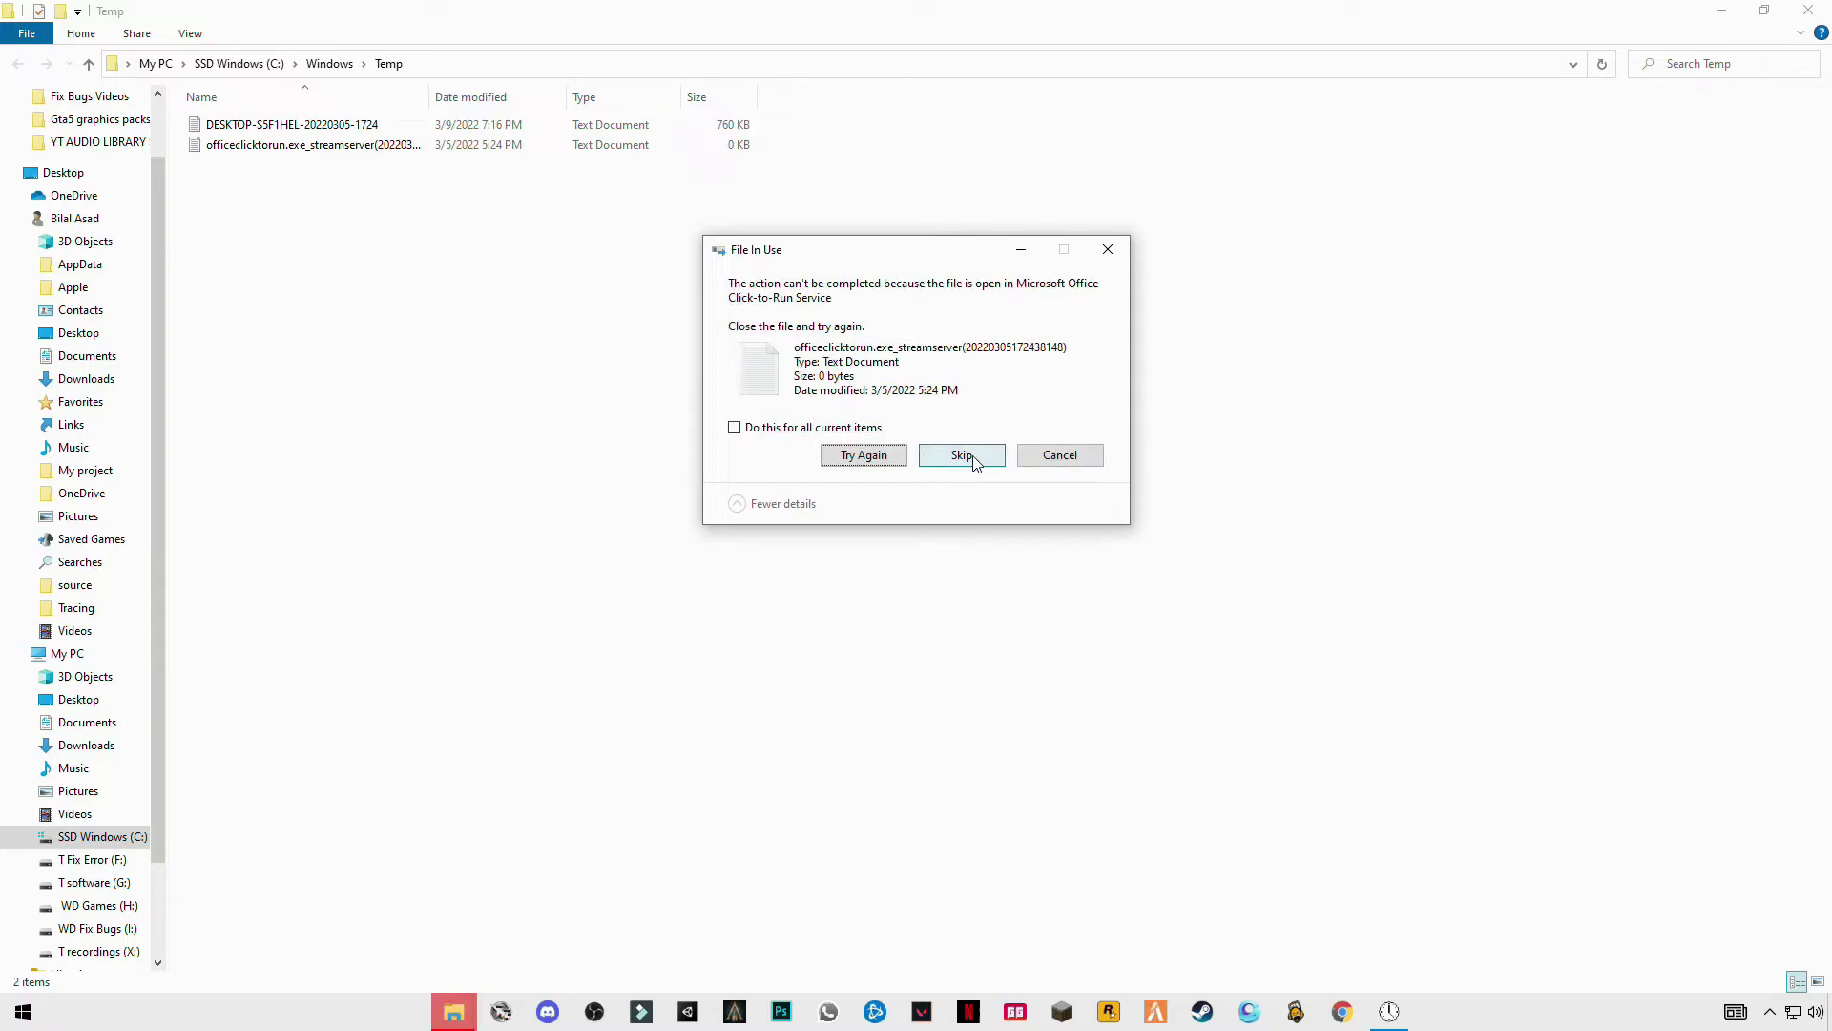
left_click(963, 456)
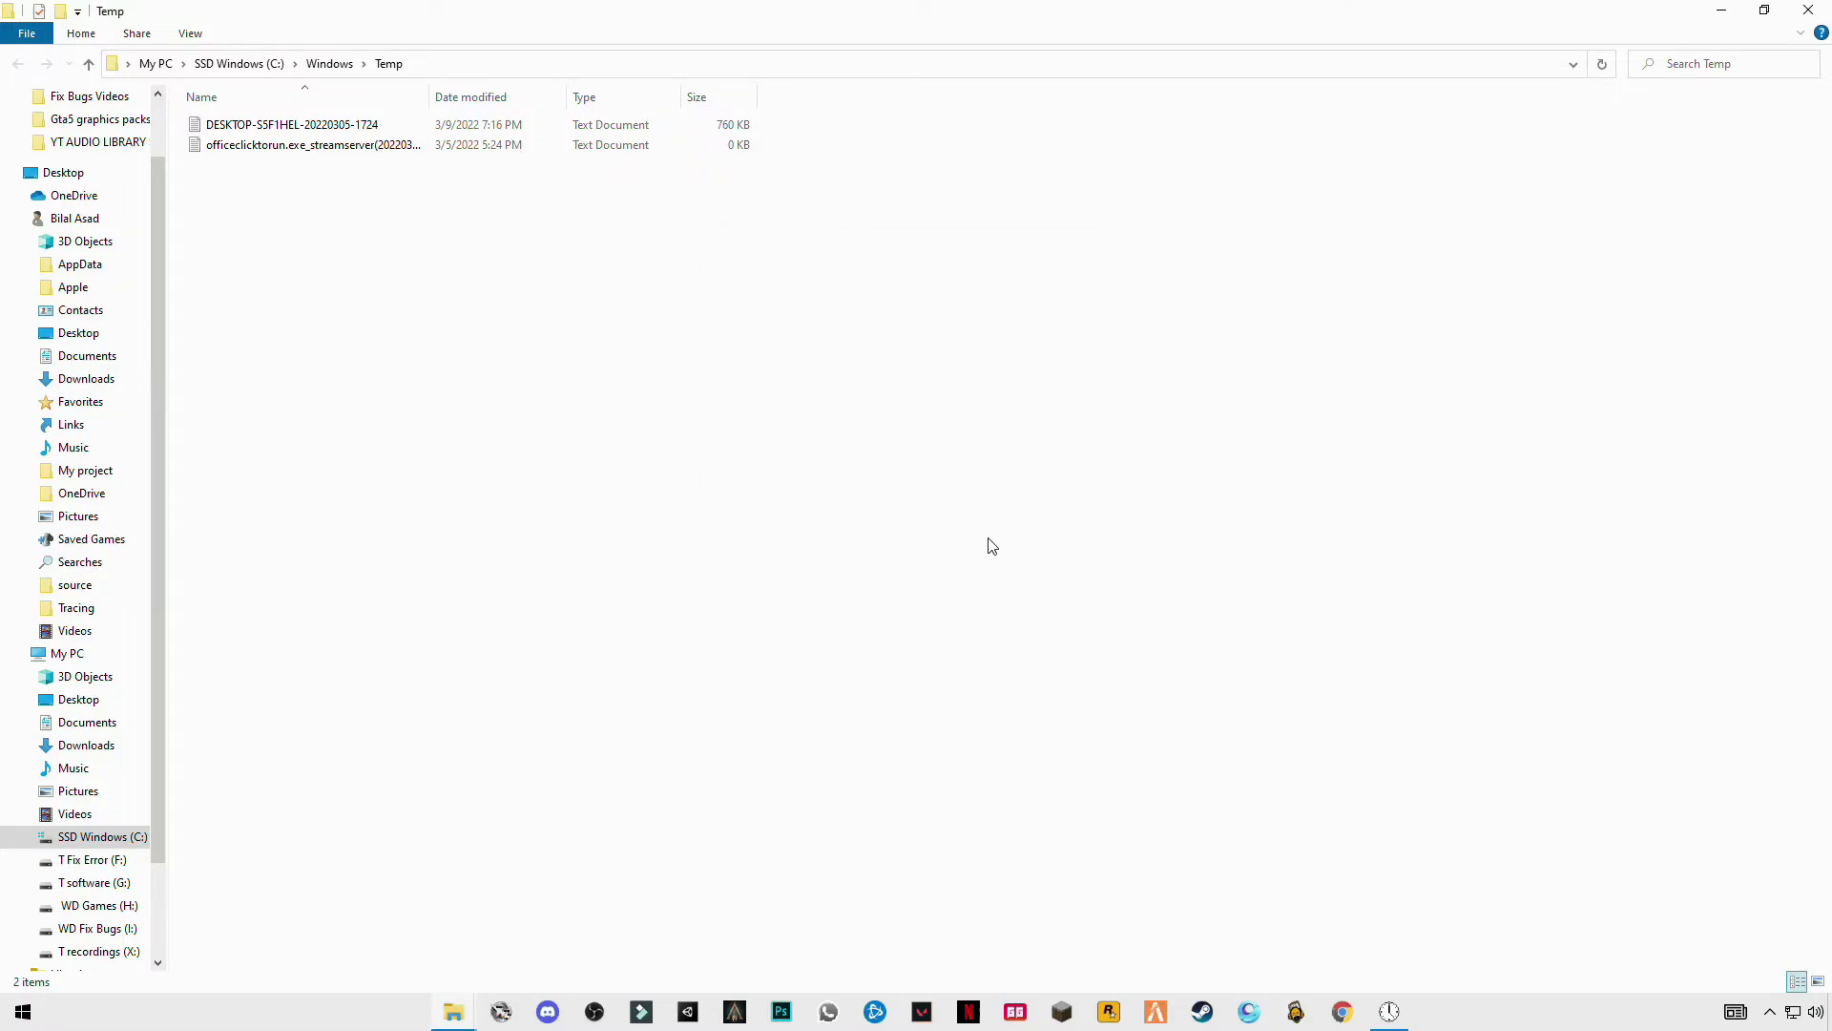
left_click(1808, 9)
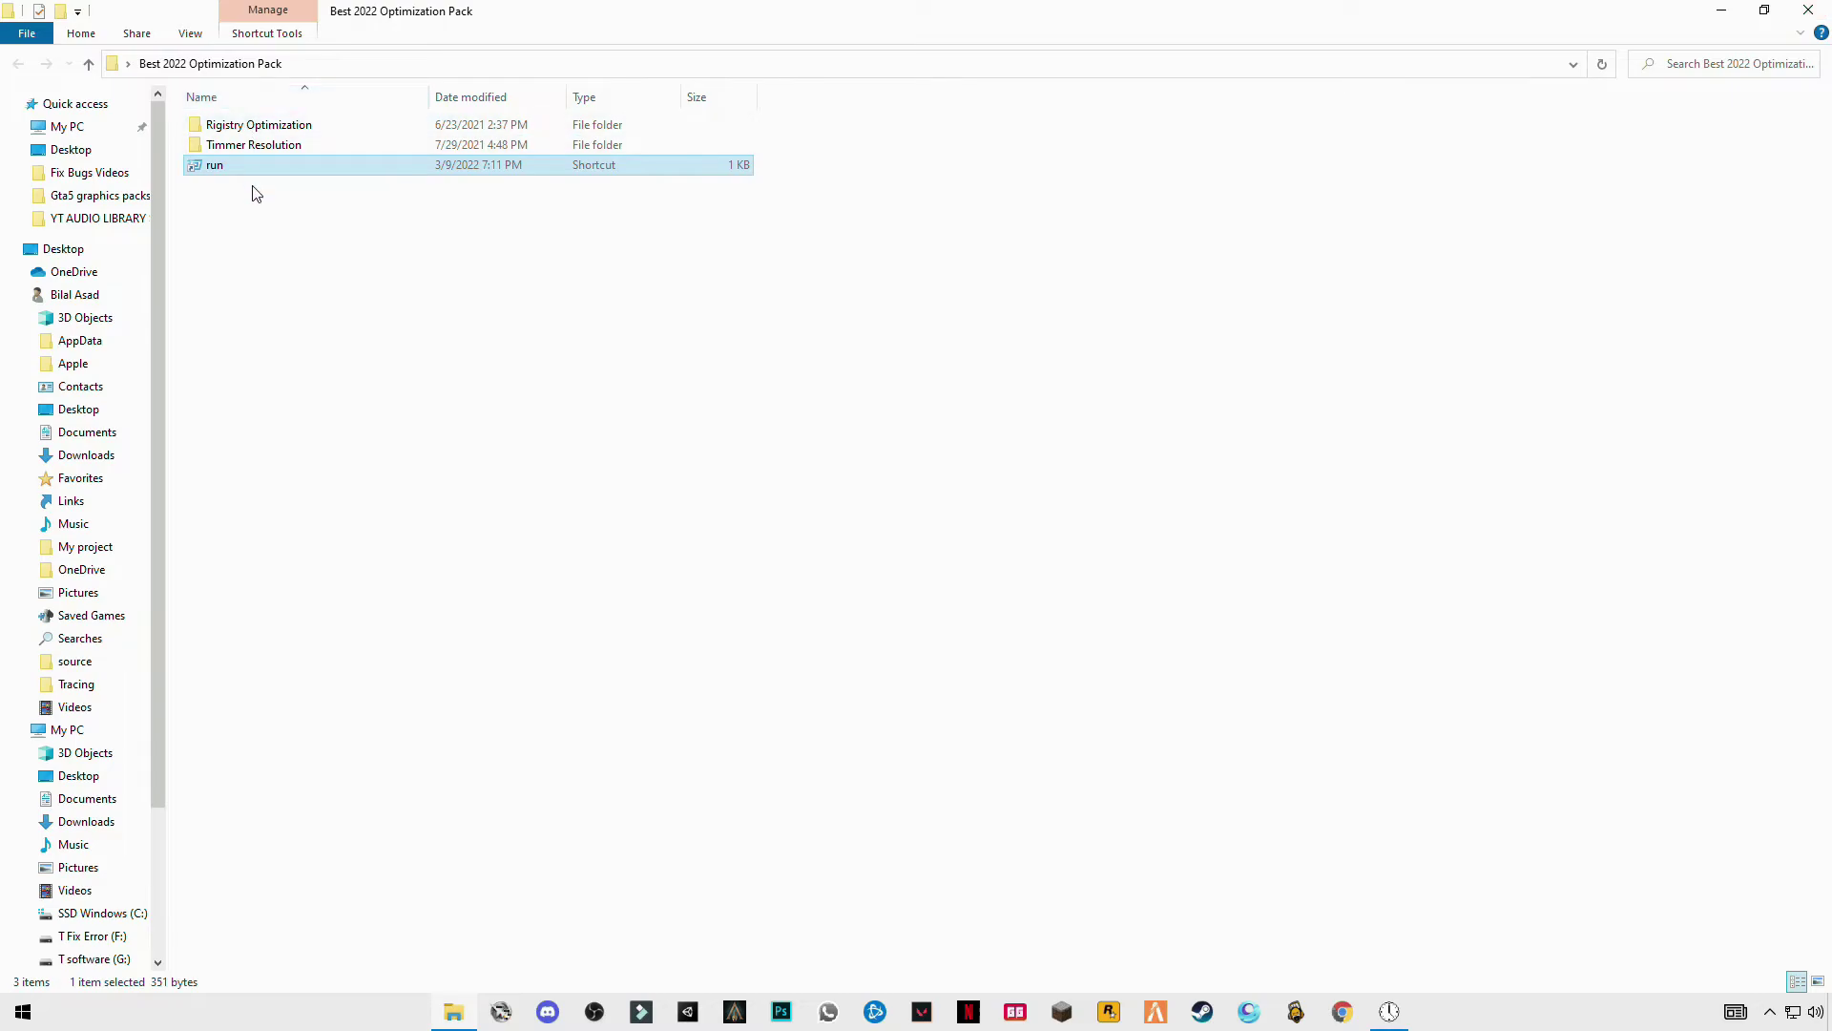
Step: Open the Prefetch folder through the Run box by typing 'prefe' and choosing PREFETCH
double_click(205, 170)
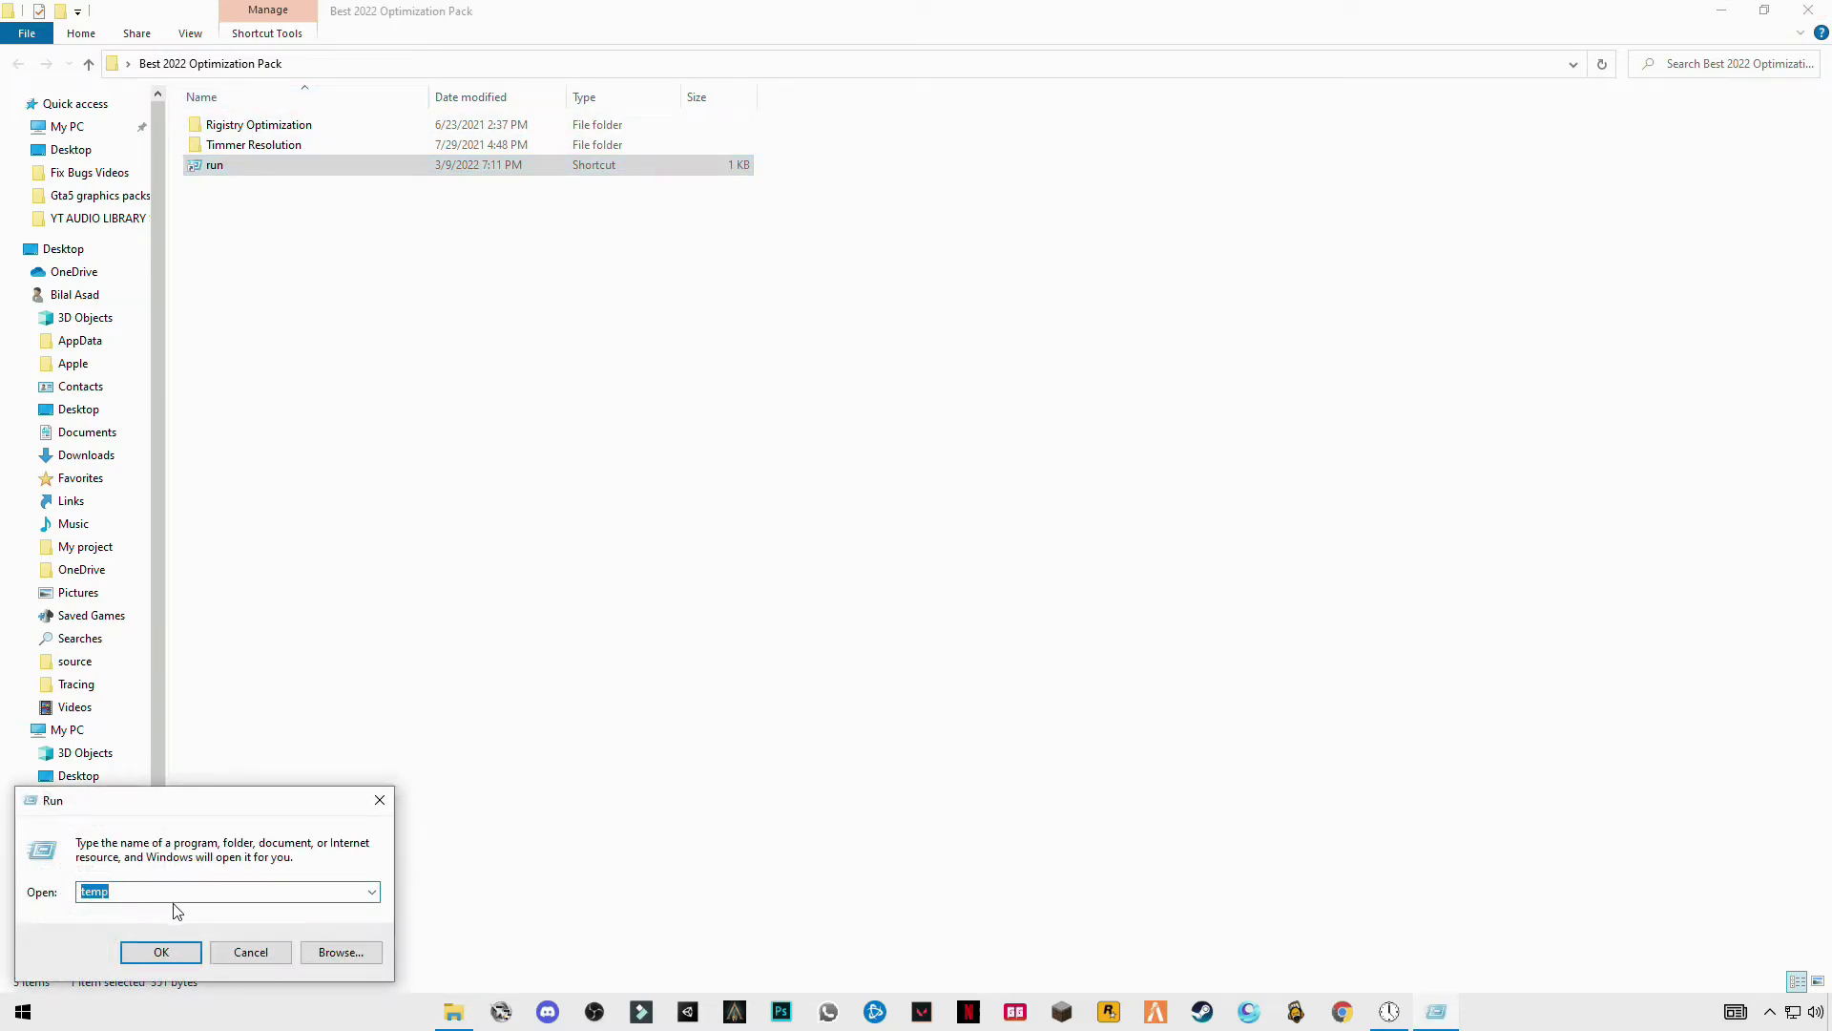
type("pr")
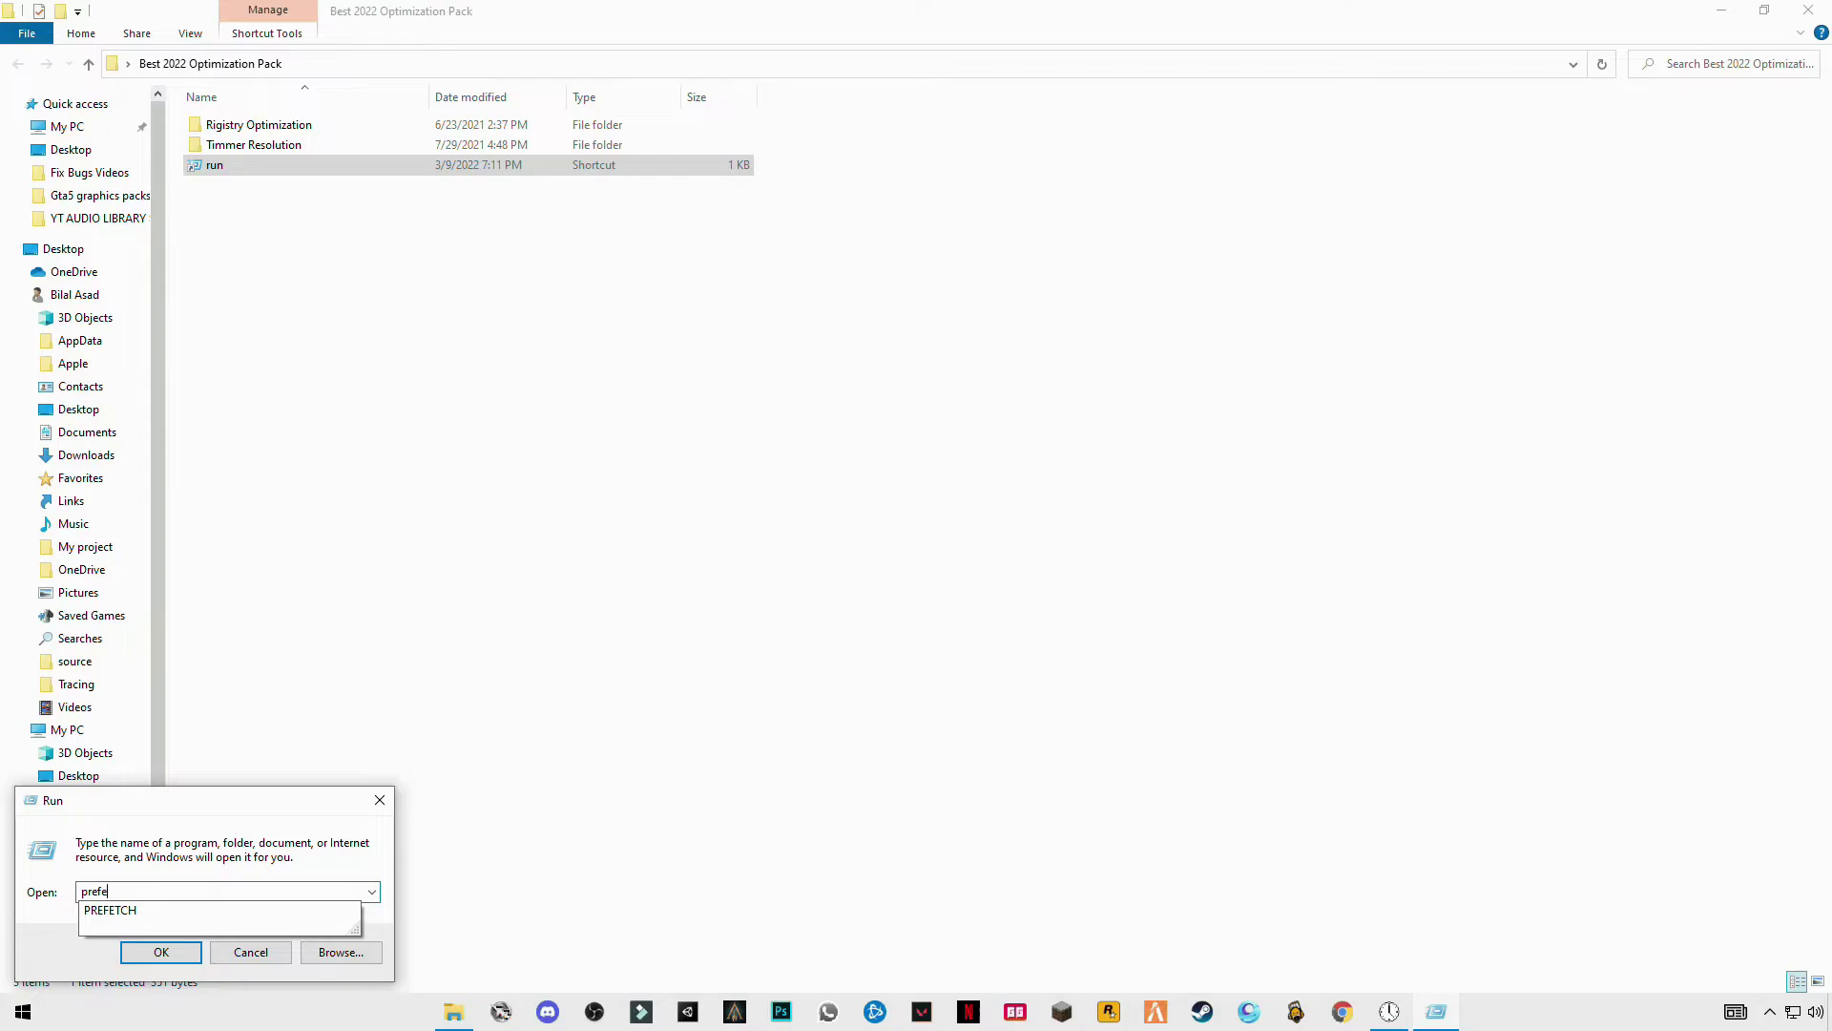
type("efe")
key("Down")
key("Return")
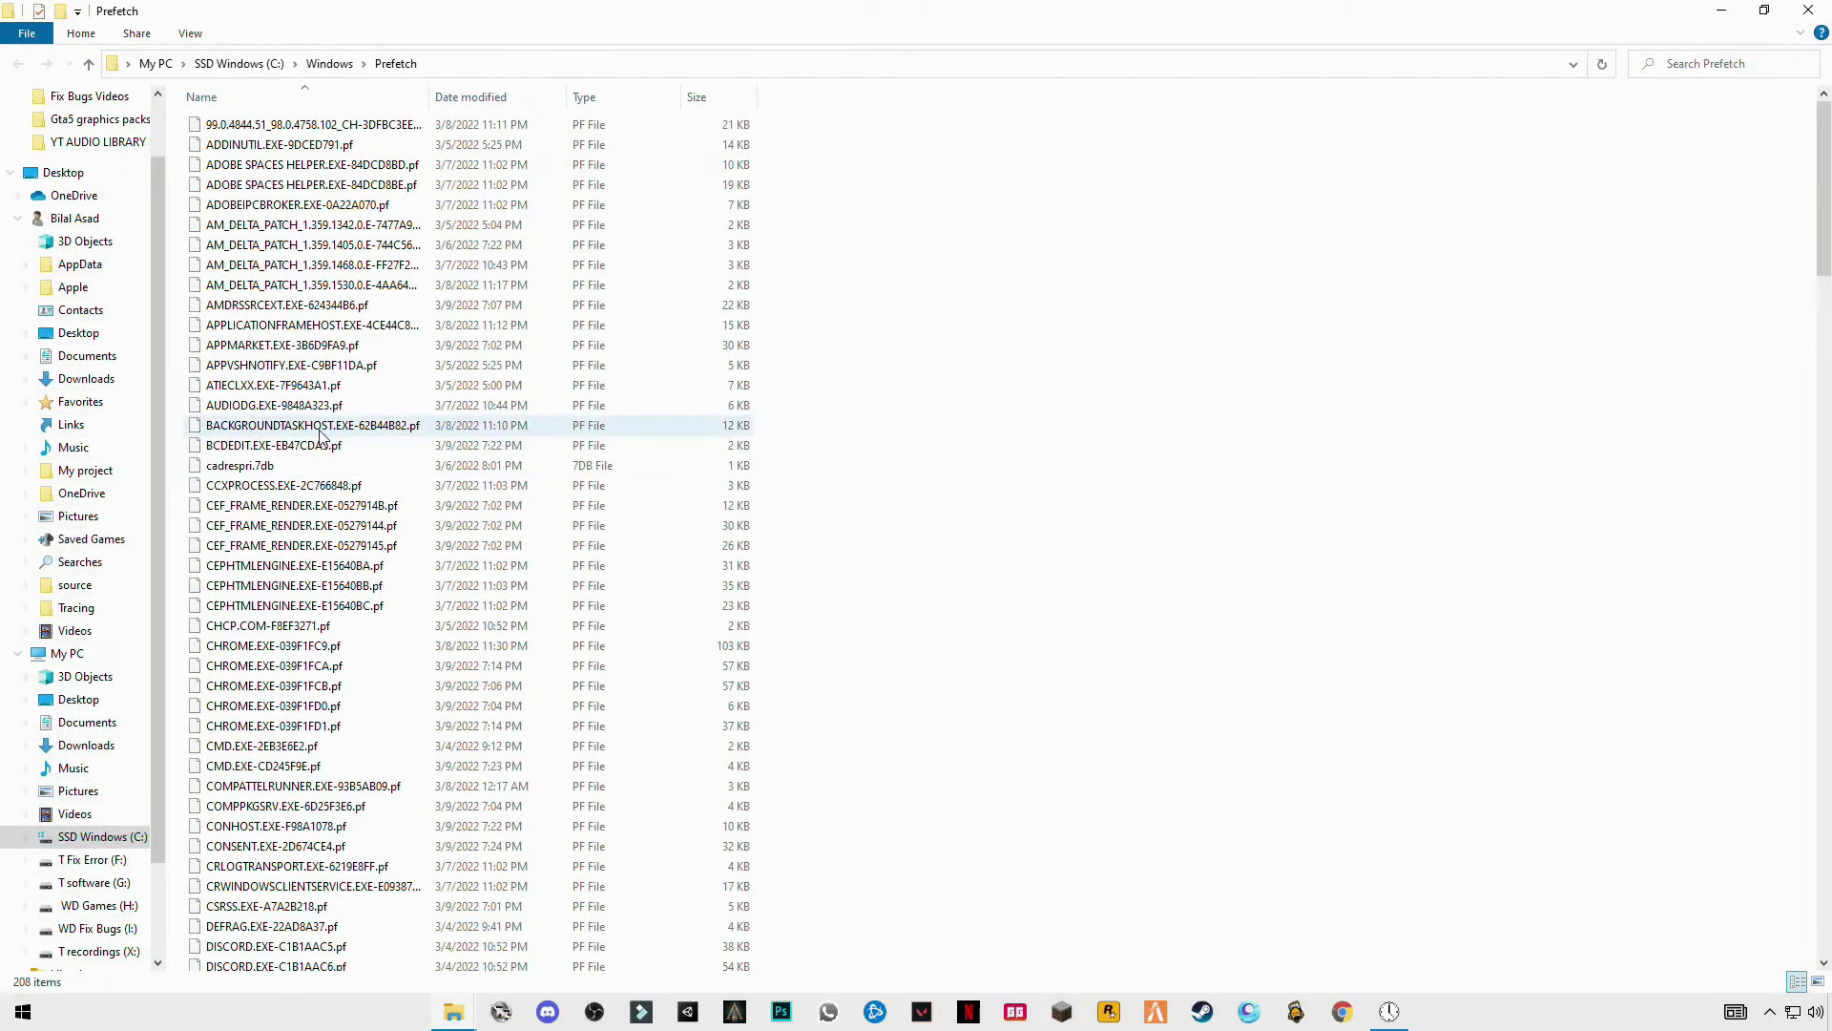
Step: Delete every Prefetch file except the one held by SysMain, then close both folder windows
left_click(323, 427)
key("ctrl+a")
right_click(393, 593)
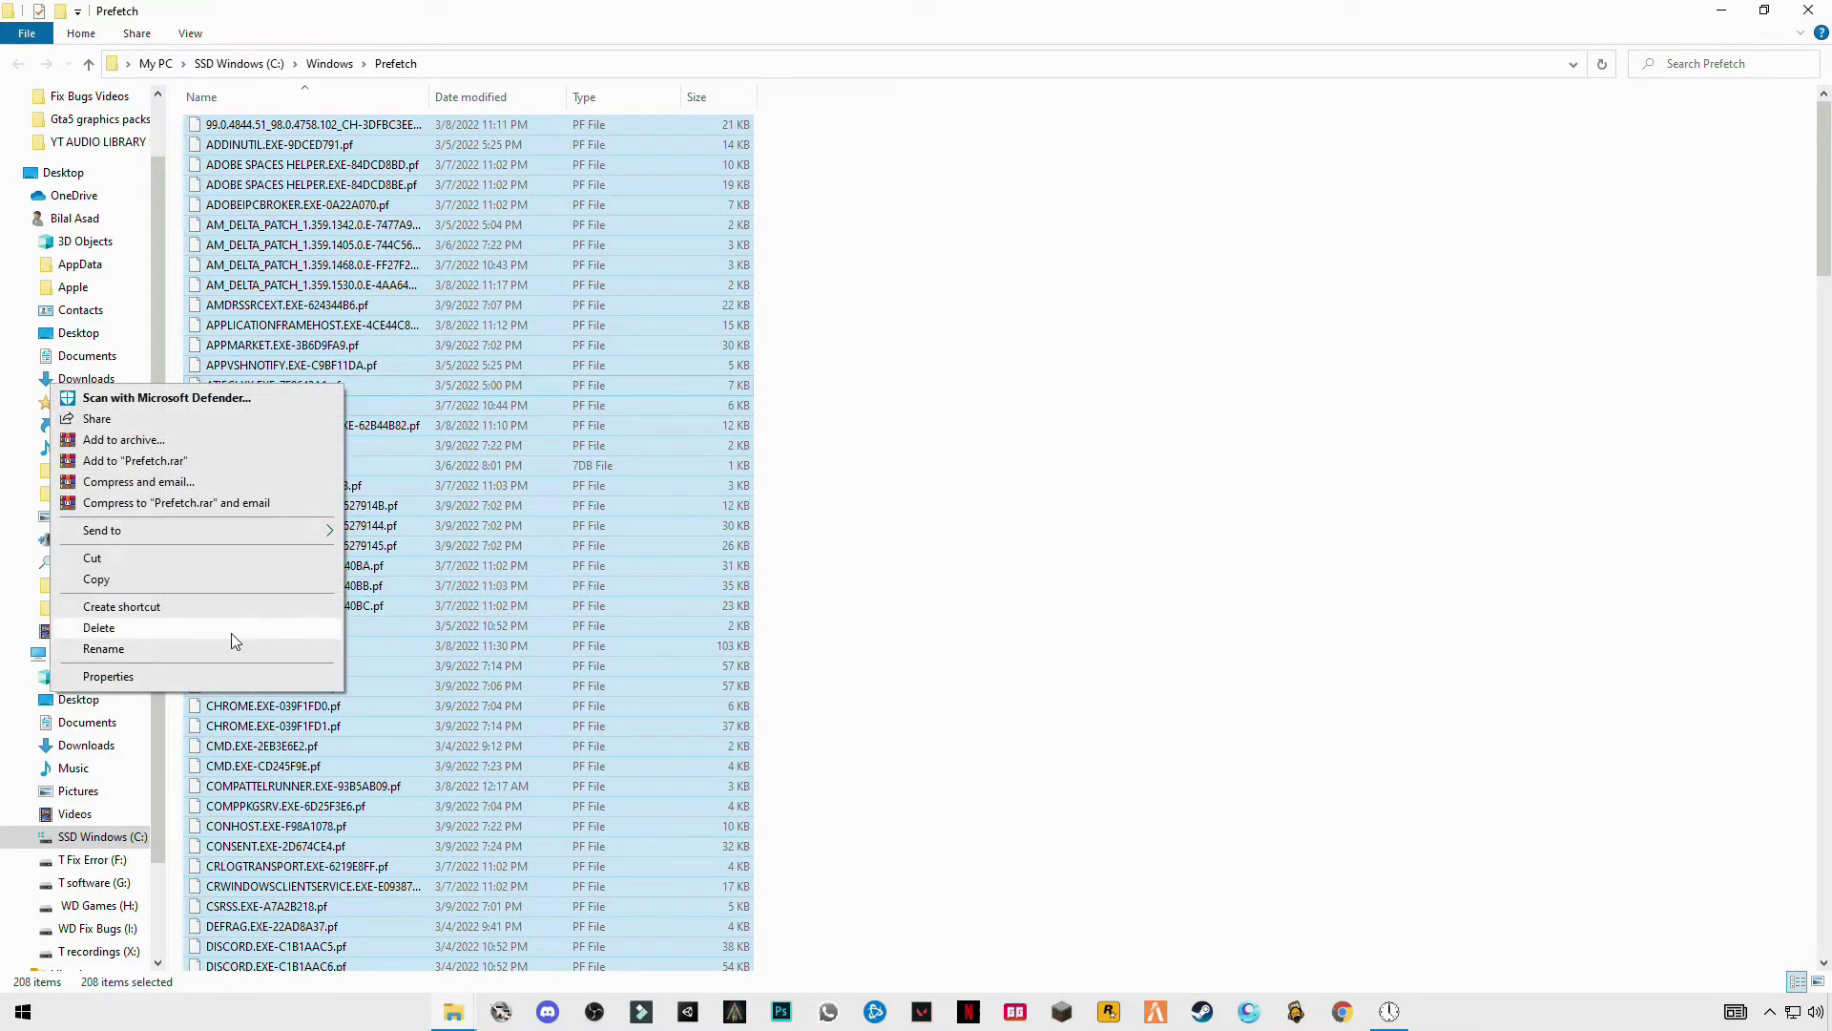
left_click(214, 627)
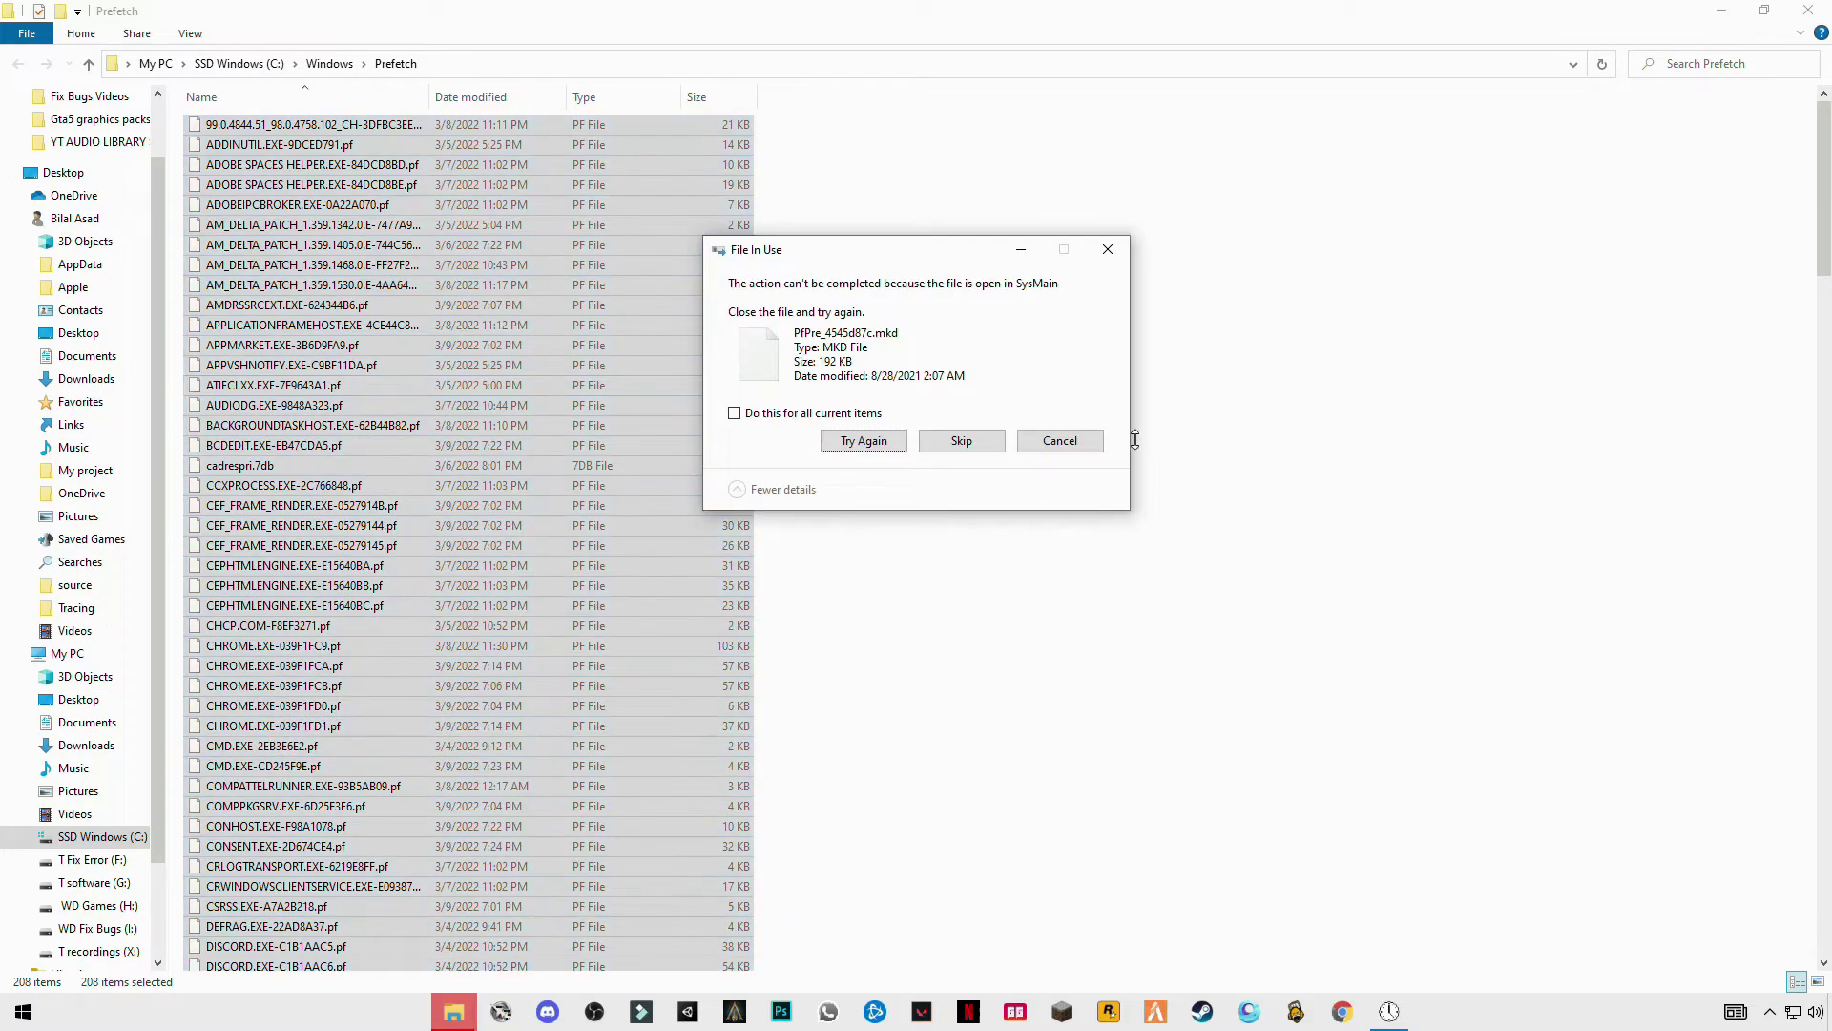
left_click(961, 441)
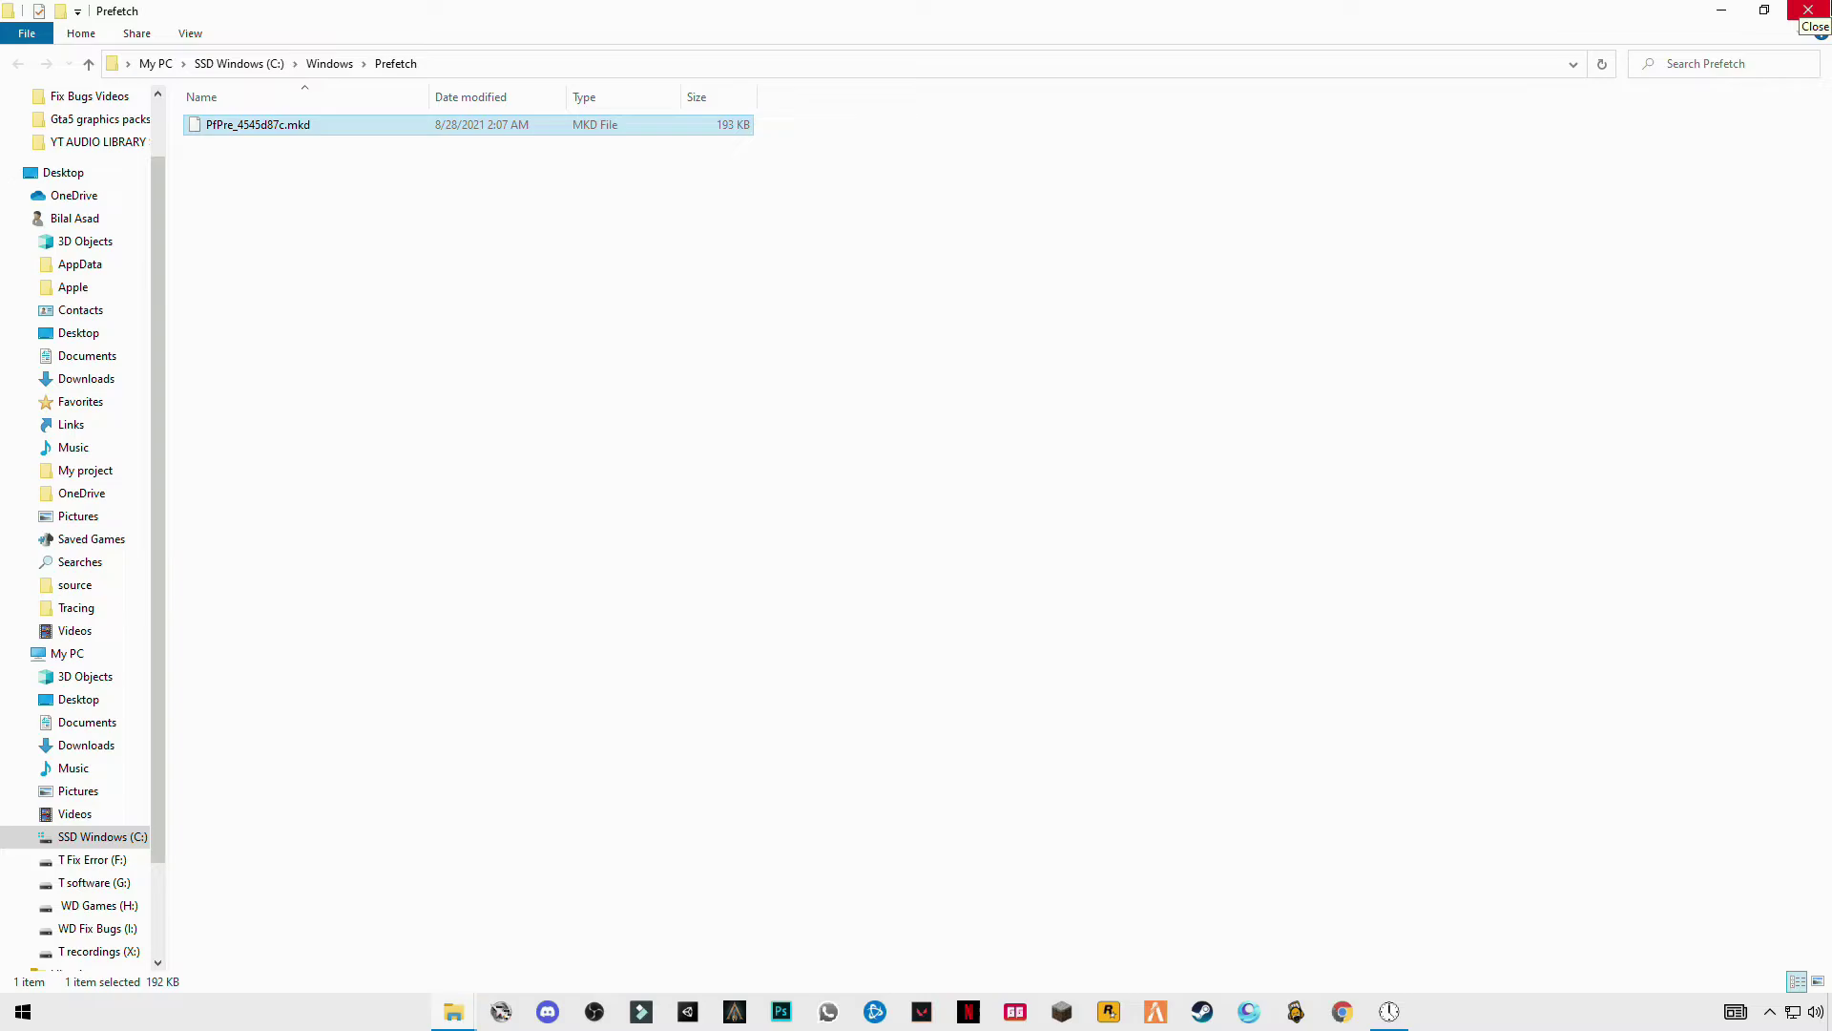
left_click(1807, 12)
left_click(1807, 11)
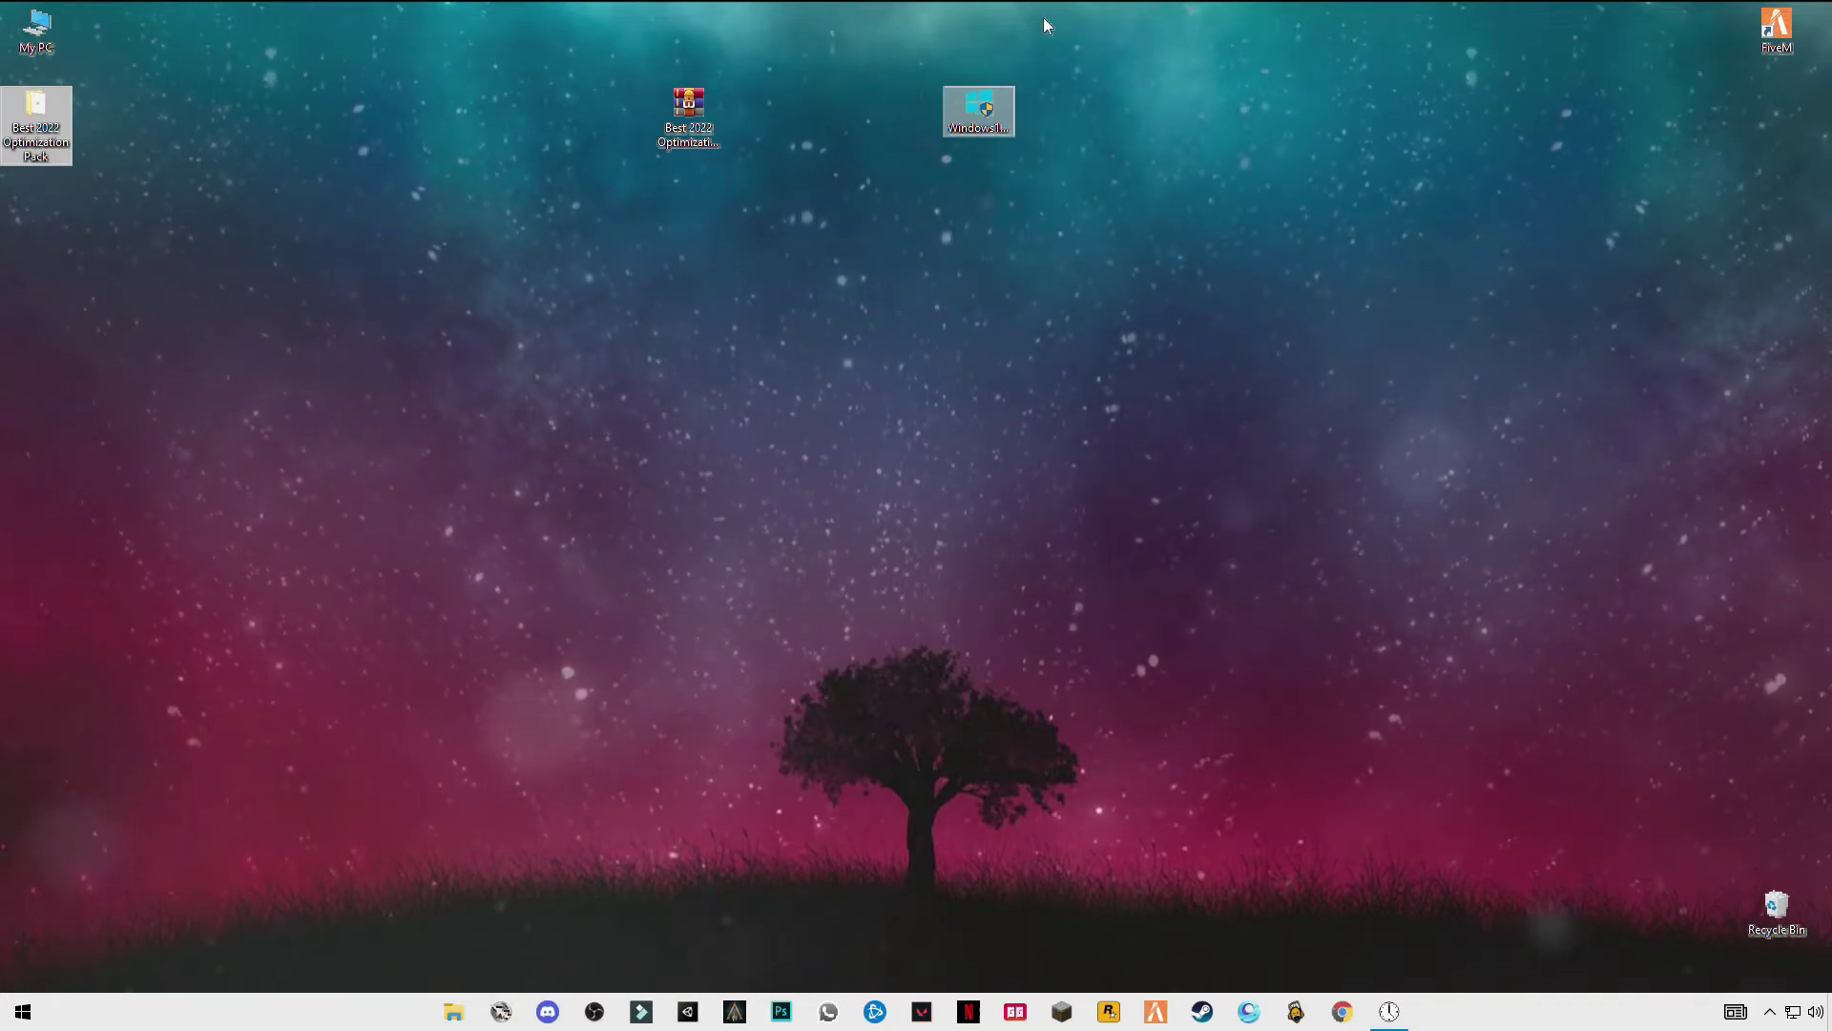
Step: Exit Windows 10 Update Assistant from its 'Thank you for updating' screen
left_click_drag(1035, 54, 903, 204)
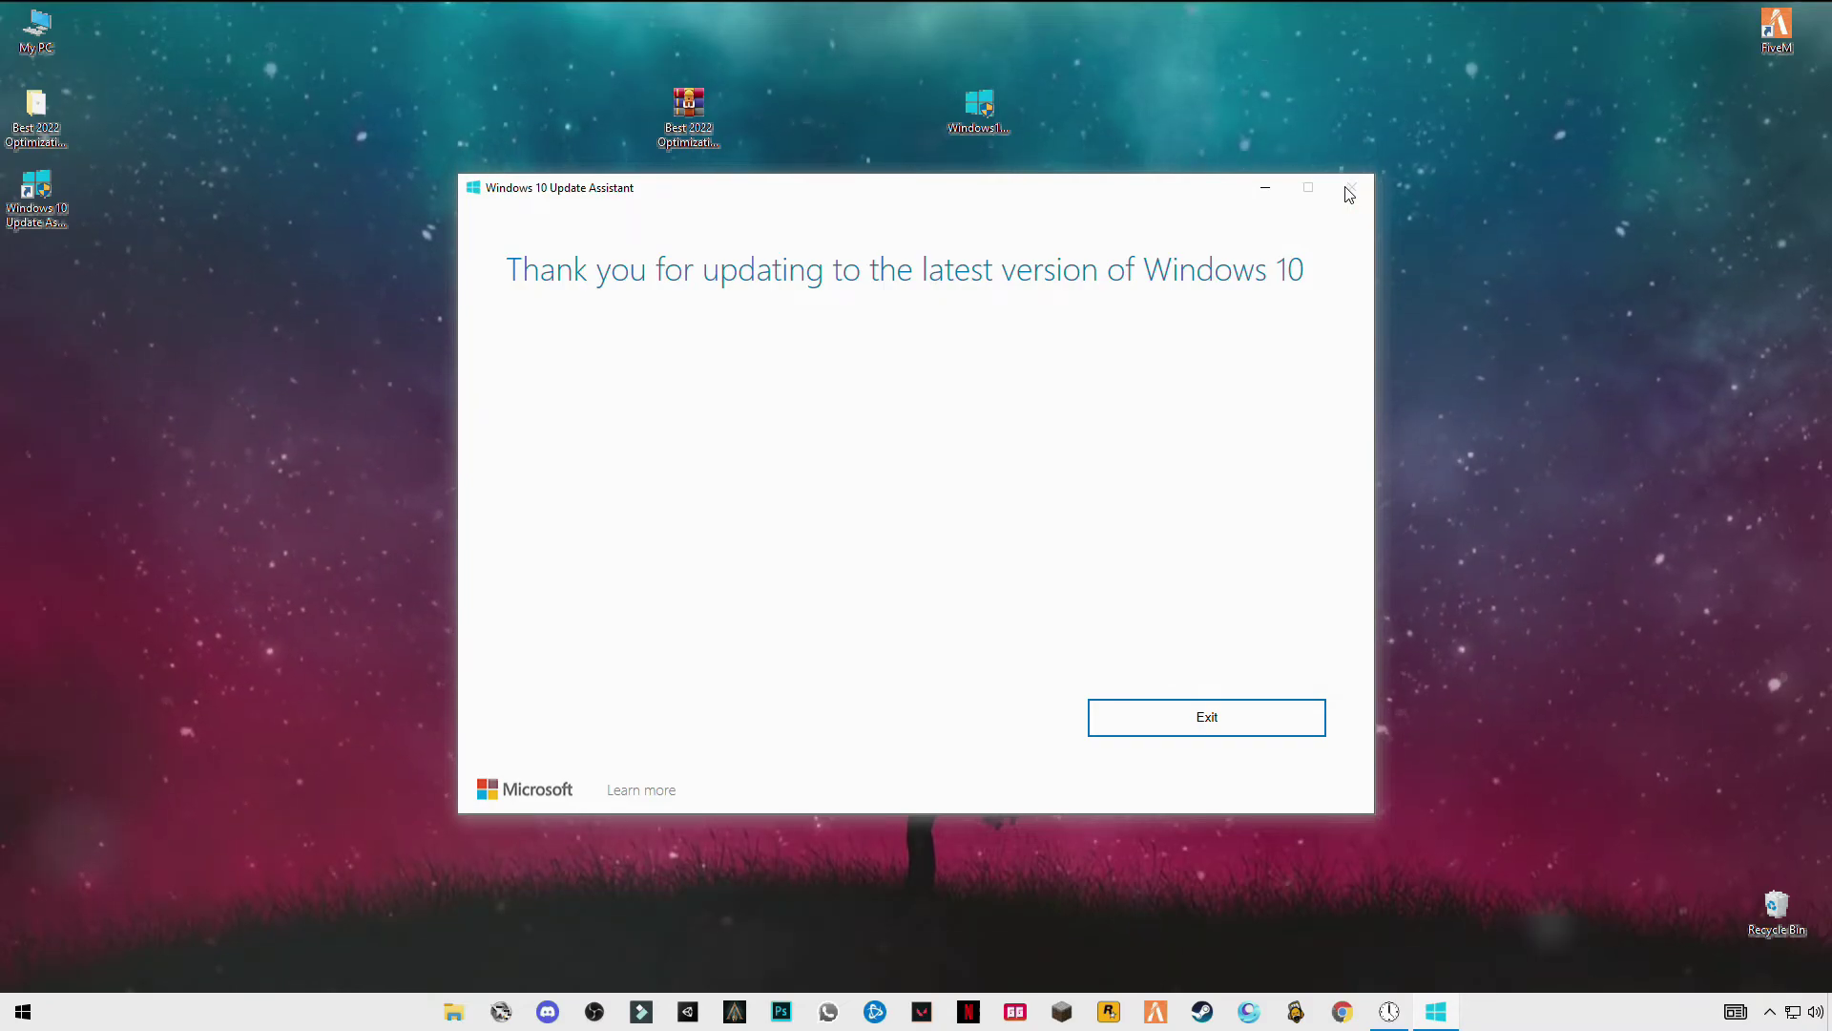
left_click(1207, 724)
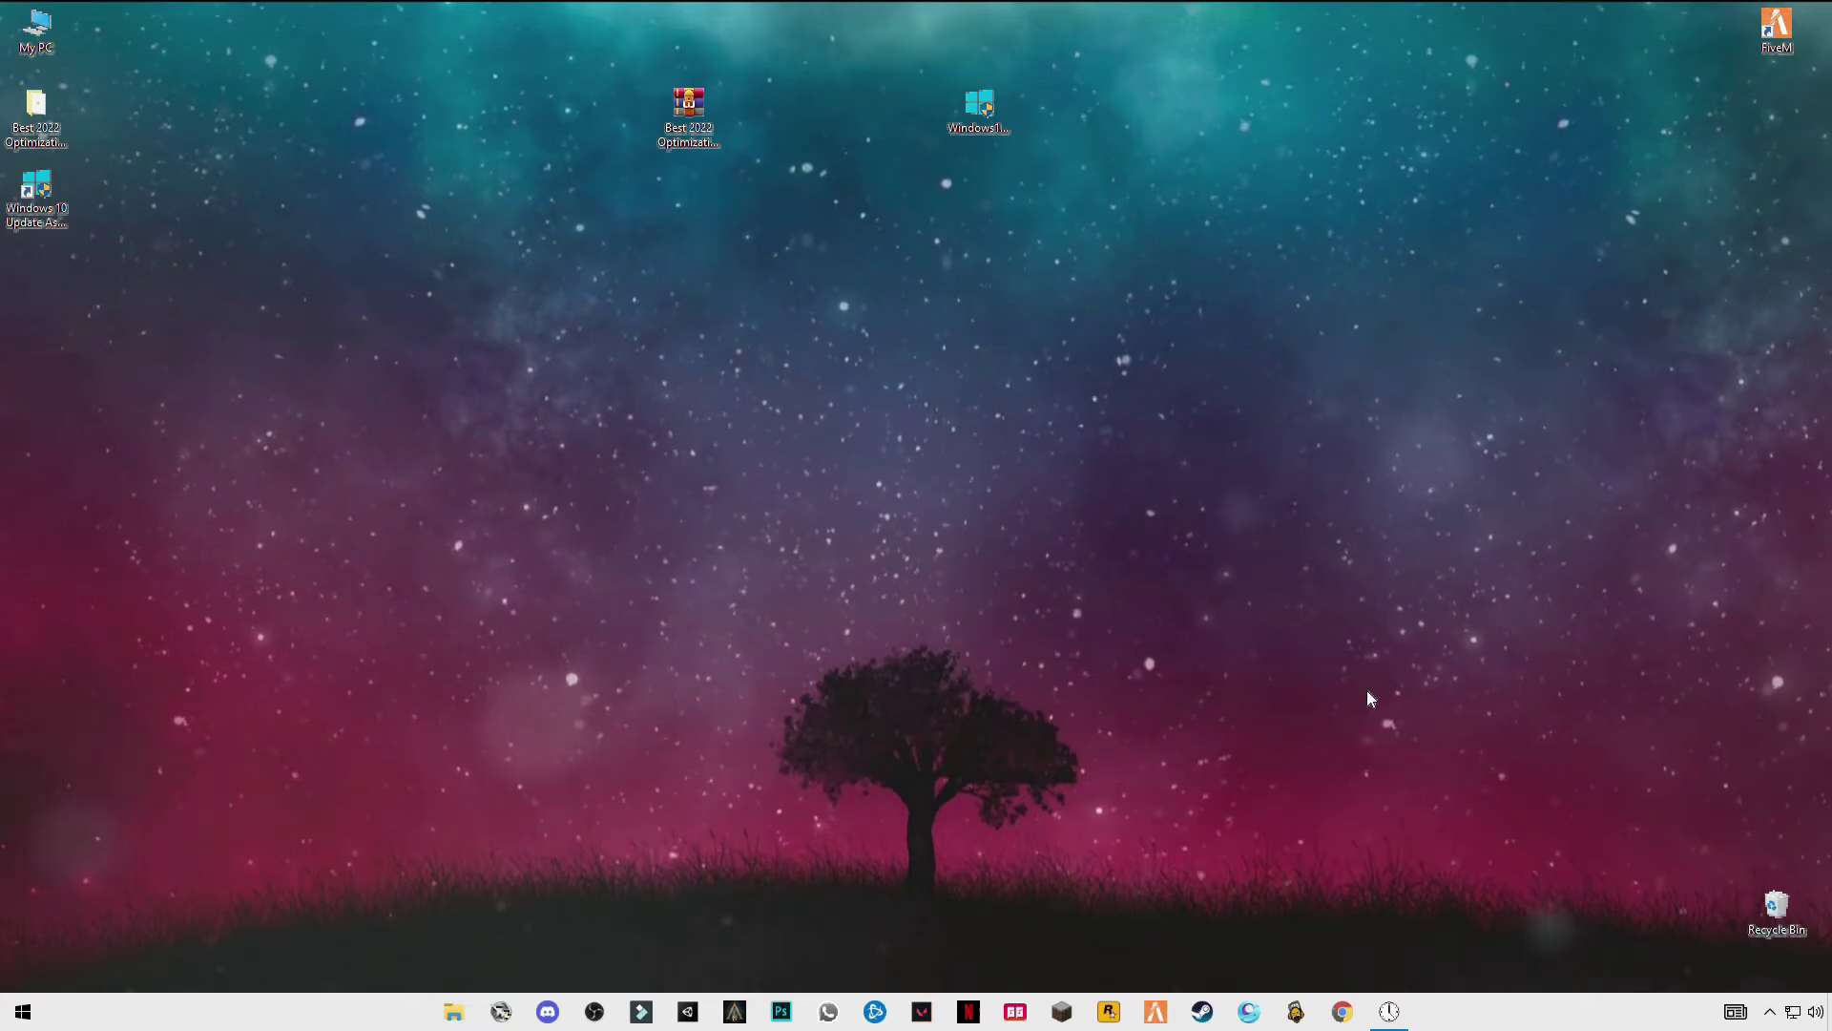
left_click(1390, 1010)
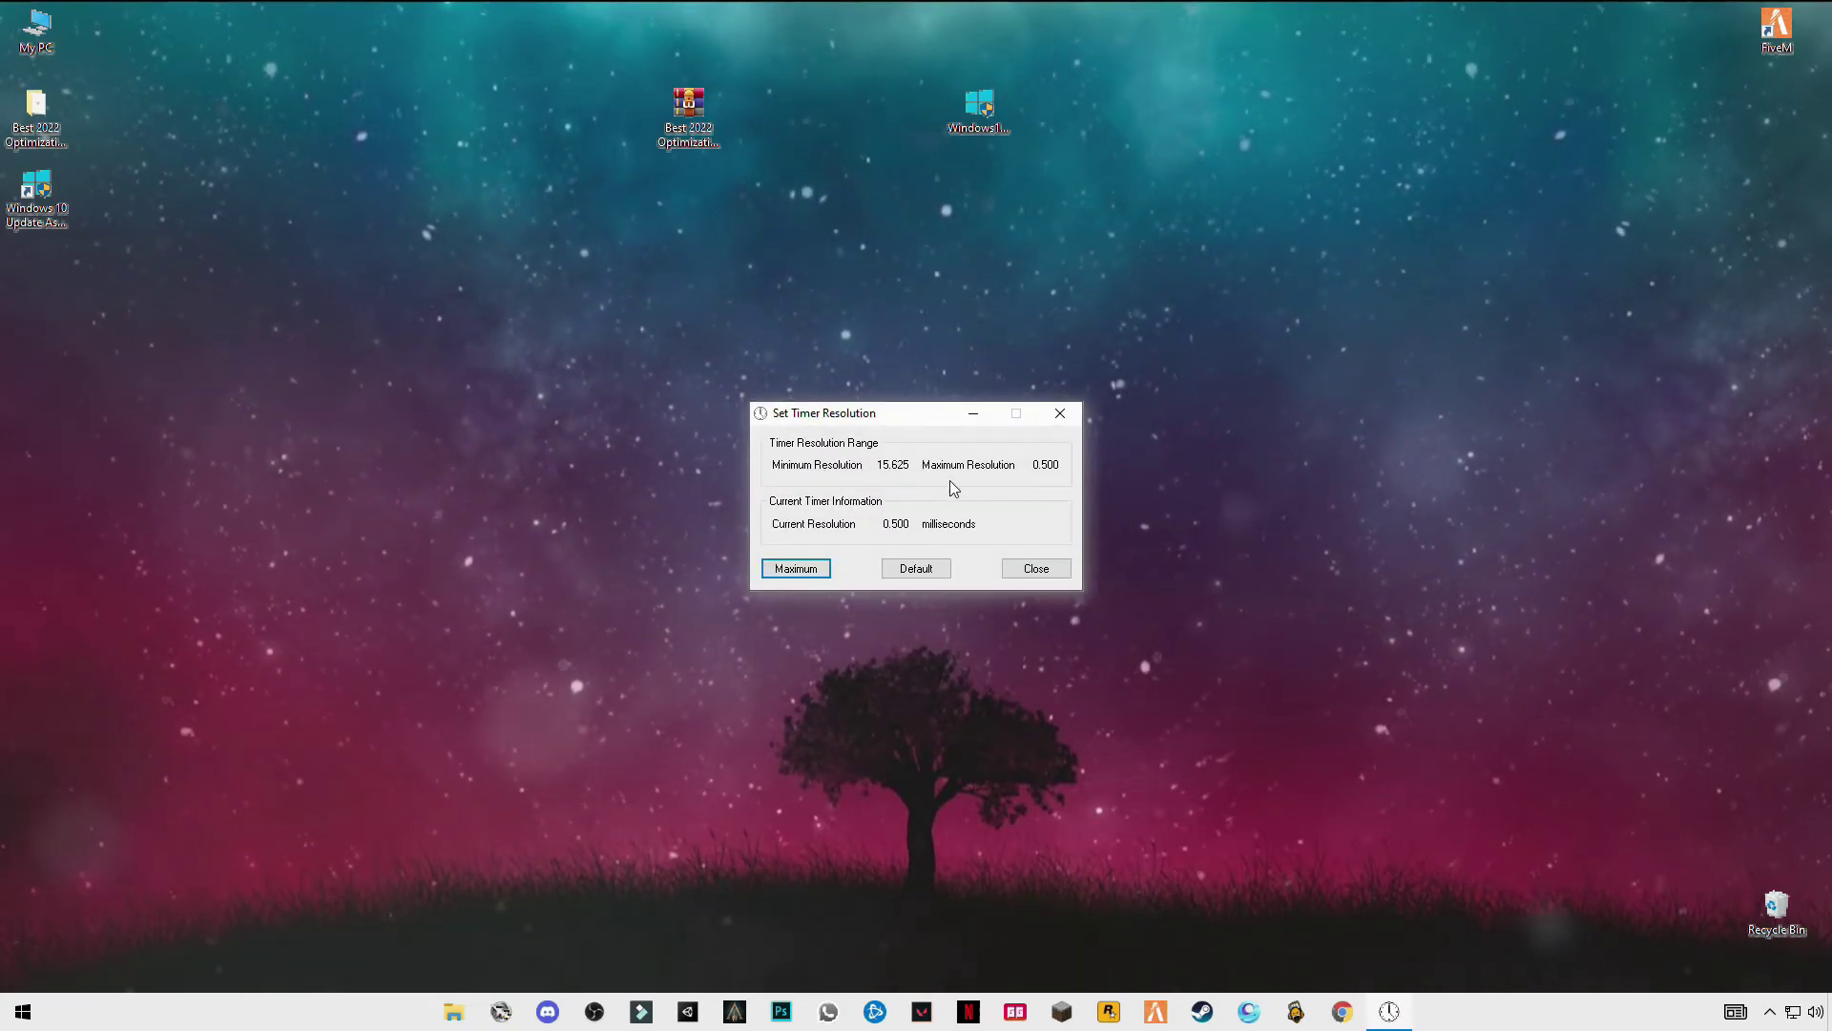
left_click_drag(893, 417, 999, 404)
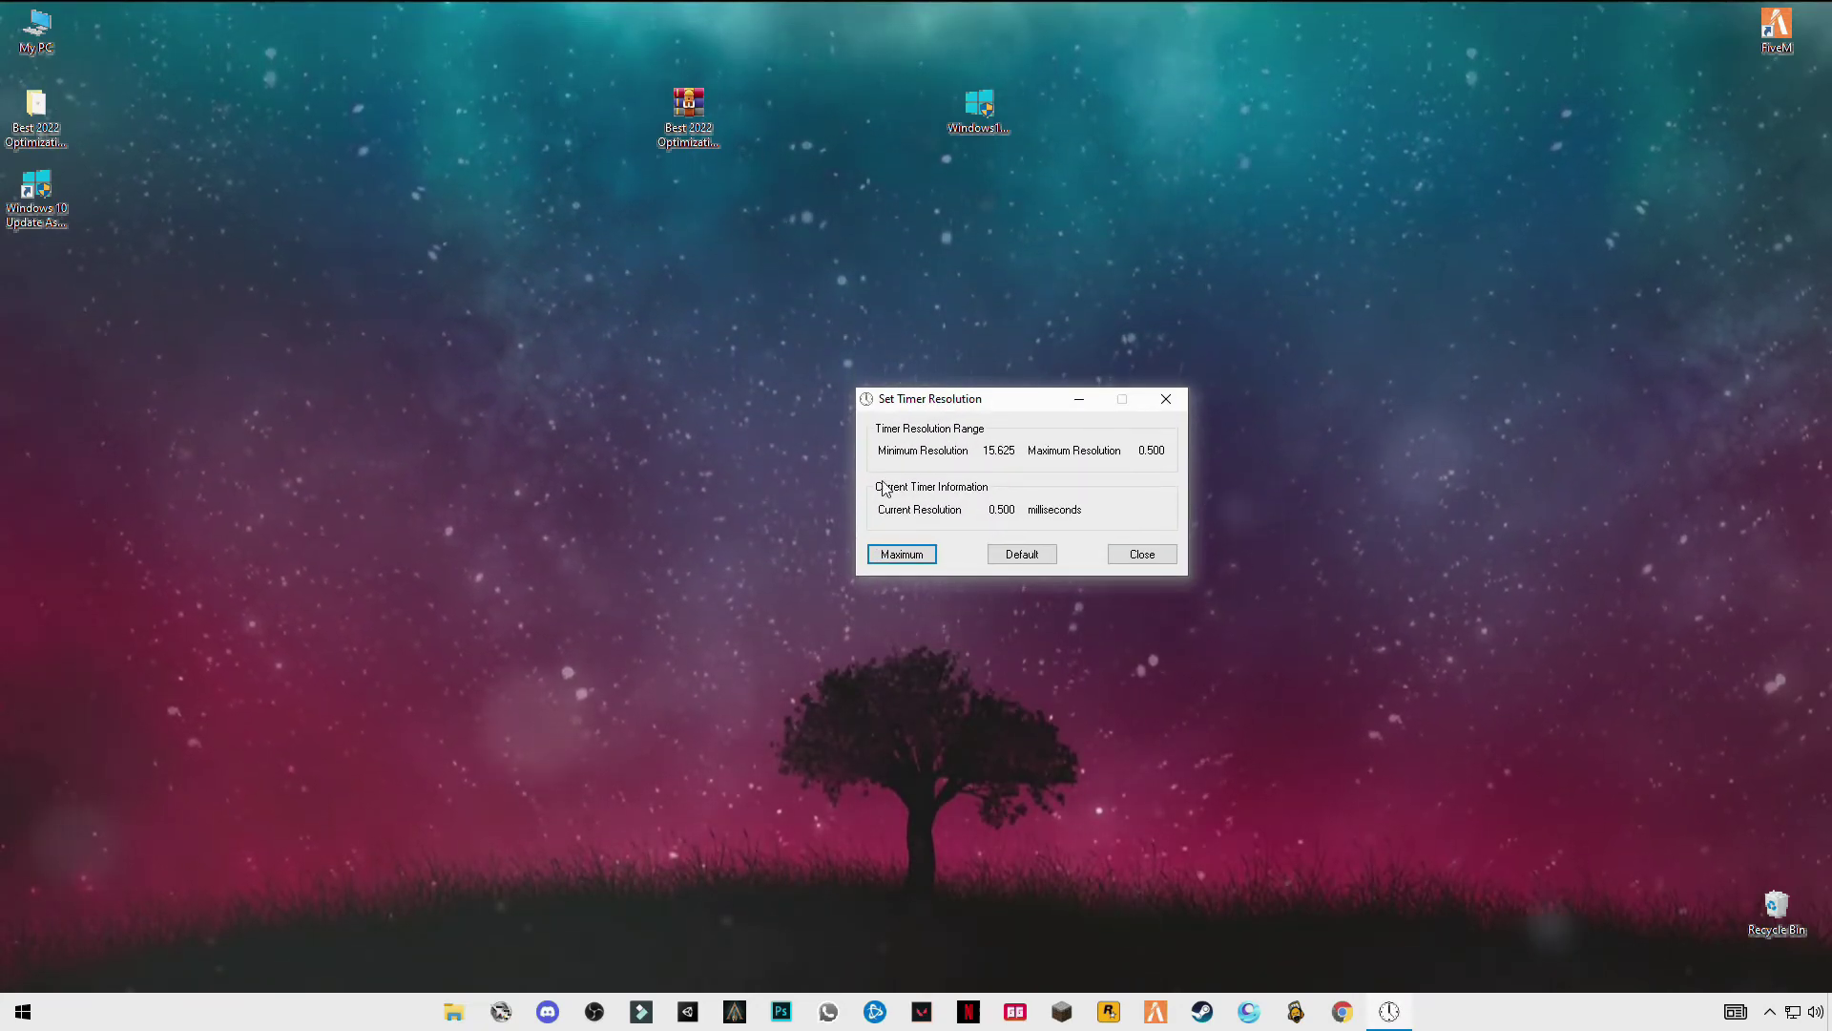
left_click(1079, 401)
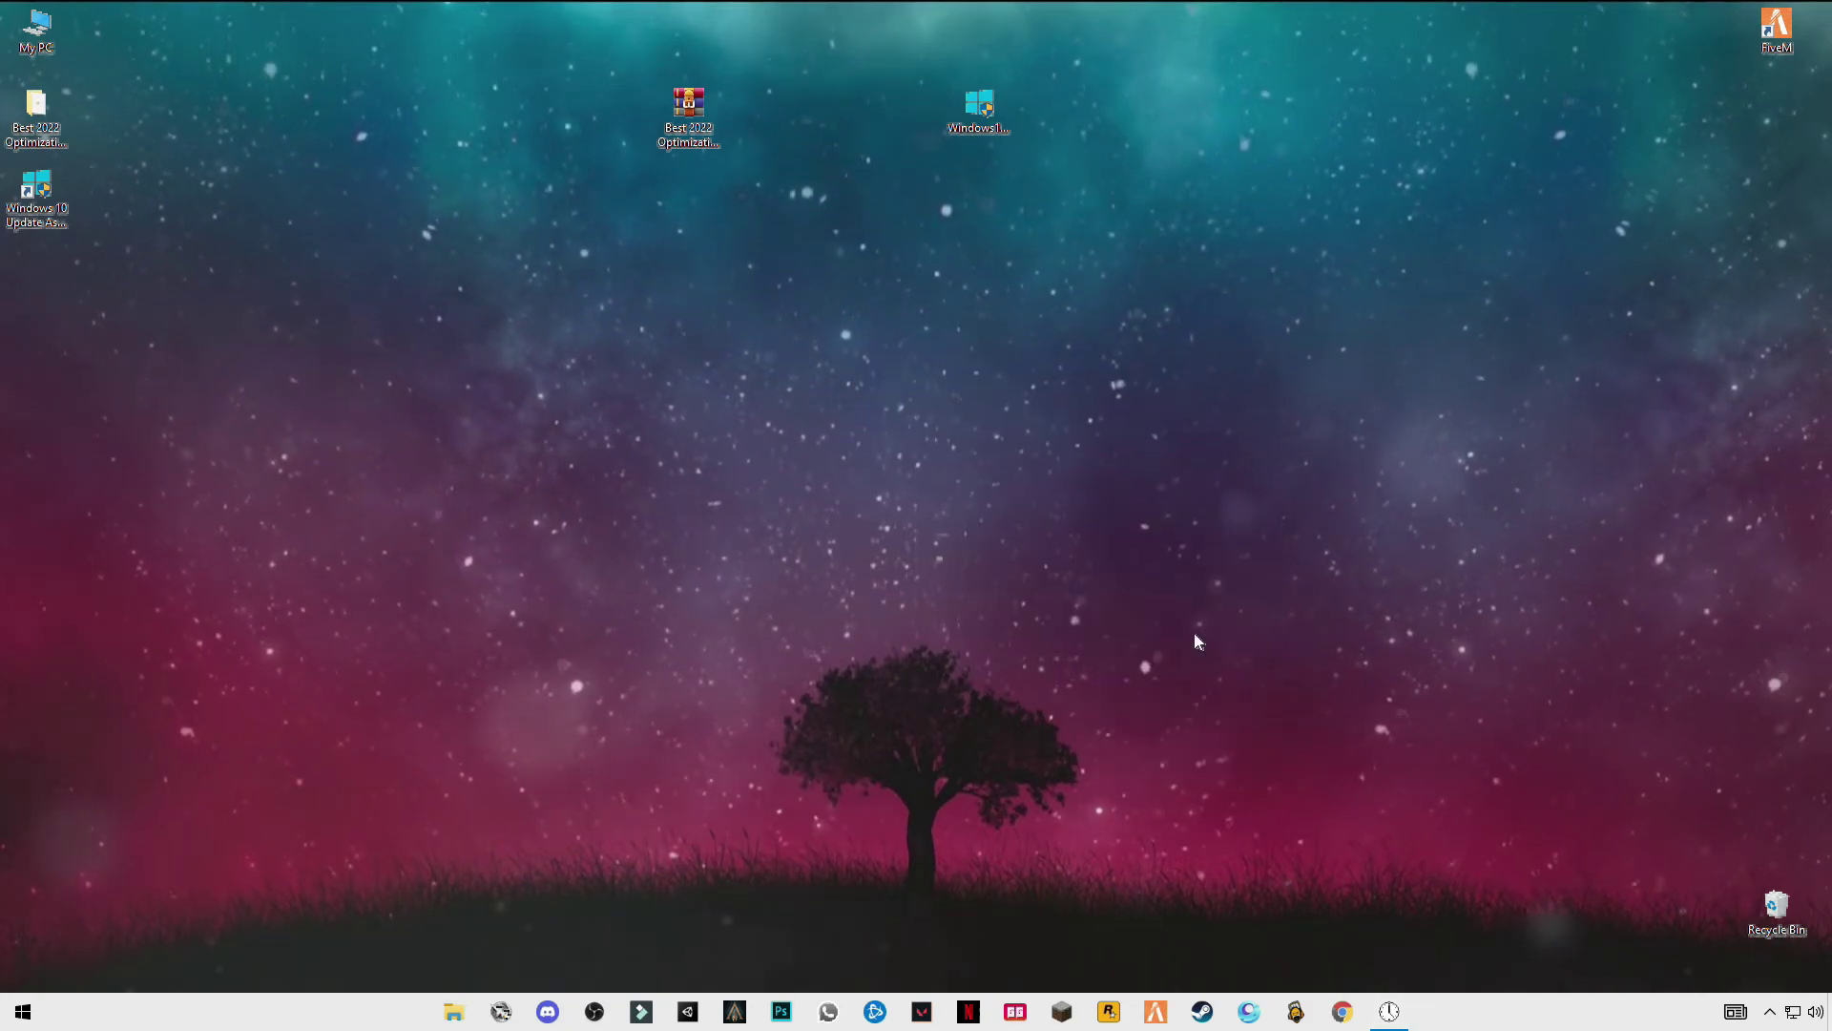